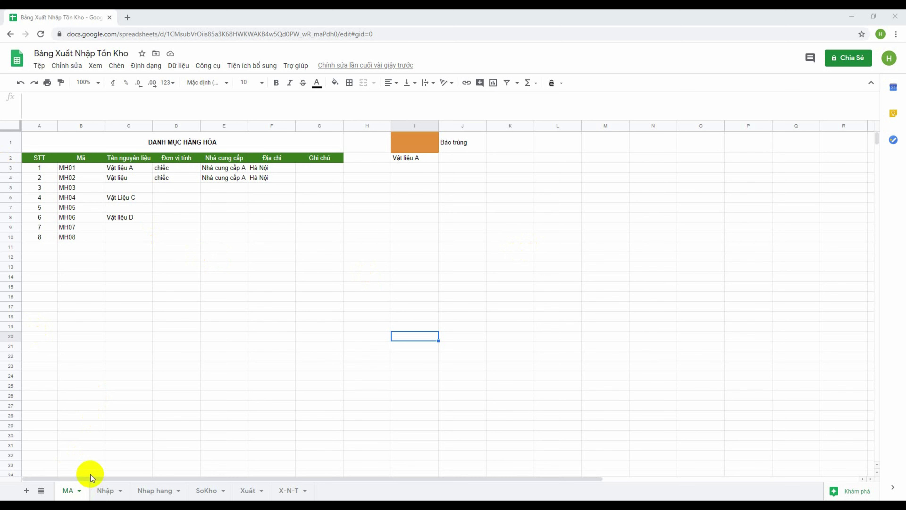
# - Inspect the MA sheet's STT ARRAYFORMULA and item codes MH01–MH08, then go to the Nhập sheet
pyautogui.click(127, 246)
pyautogui.click(40, 158)
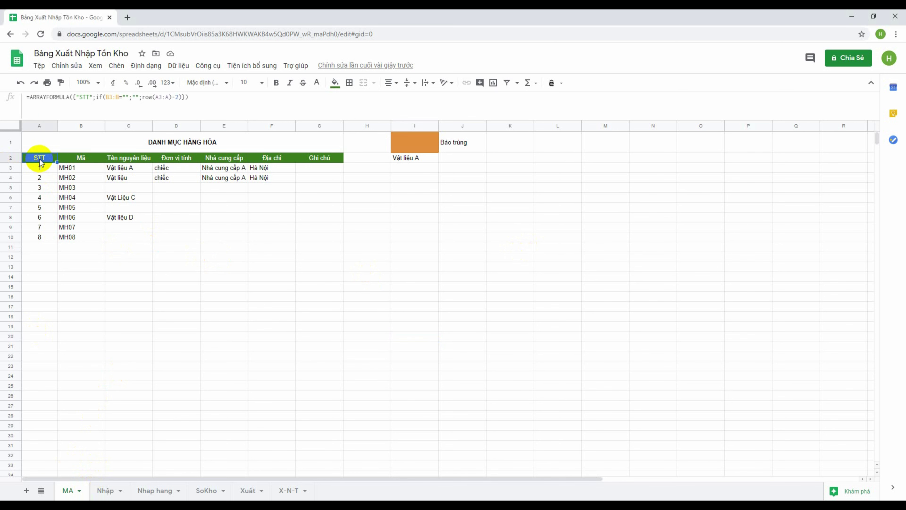
pyautogui.click(82, 158)
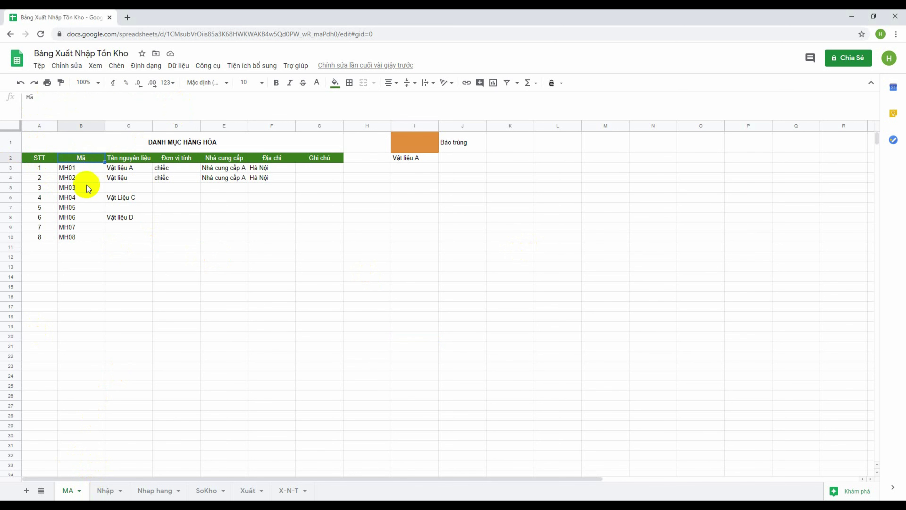
pyautogui.click(121, 168)
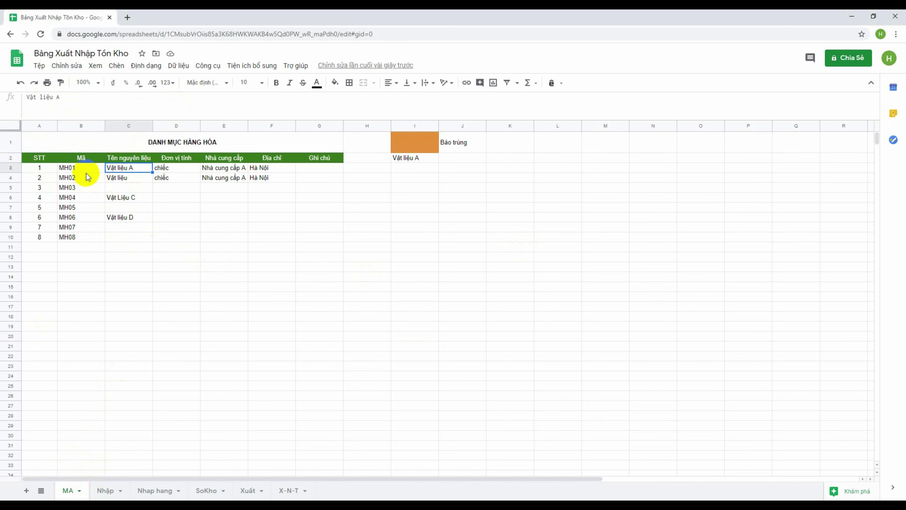
pyautogui.moveTo(86, 170); pyautogui.dragTo(74, 237)
pyautogui.click(221, 249)
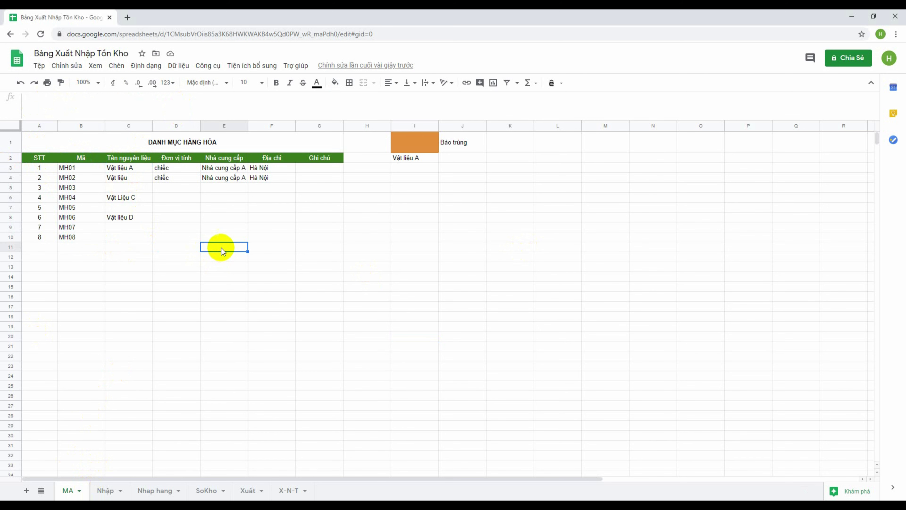
pyautogui.click(106, 490)
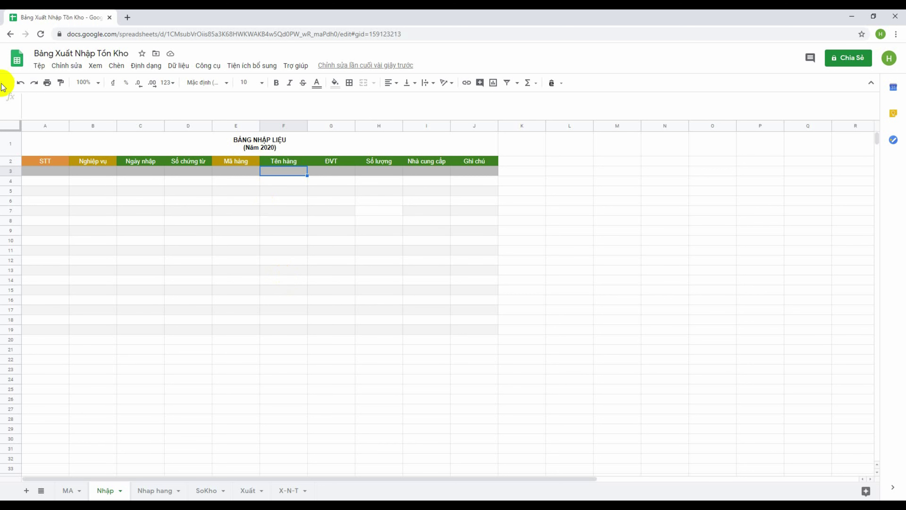
# - Select the BẢNG NHẬP LIỆU input table, rows 1 to 18, on the Nhập sheet to review it
pyautogui.click(29, 145)
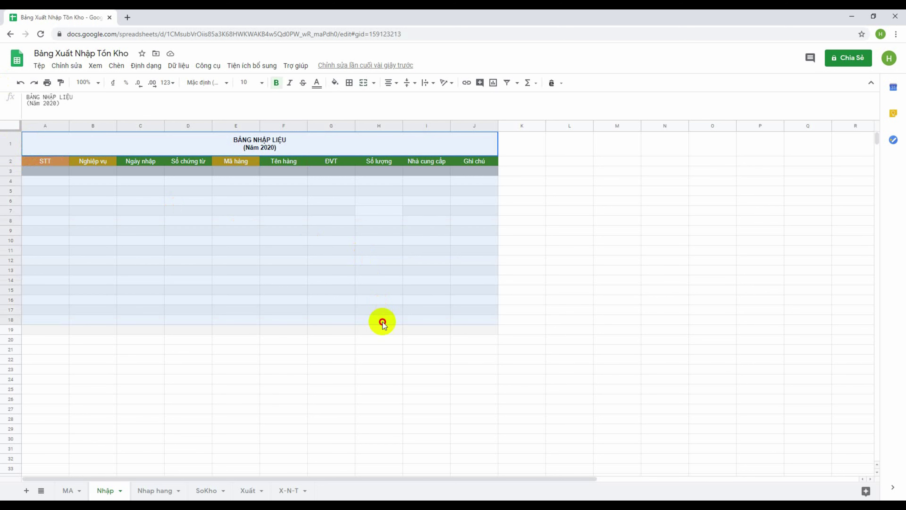
pyautogui.moveTo(29, 145); pyautogui.dragTo(382, 320)
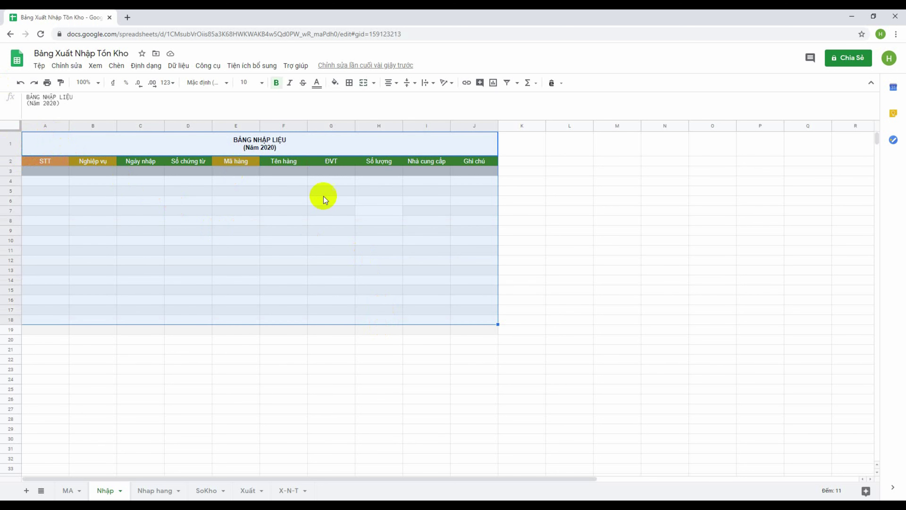
pyautogui.click(558, 341)
# - Compare it with the PHIẾU NHẬP KHO form on Nhap hang, ending on that sheet
pyautogui.click(157, 490)
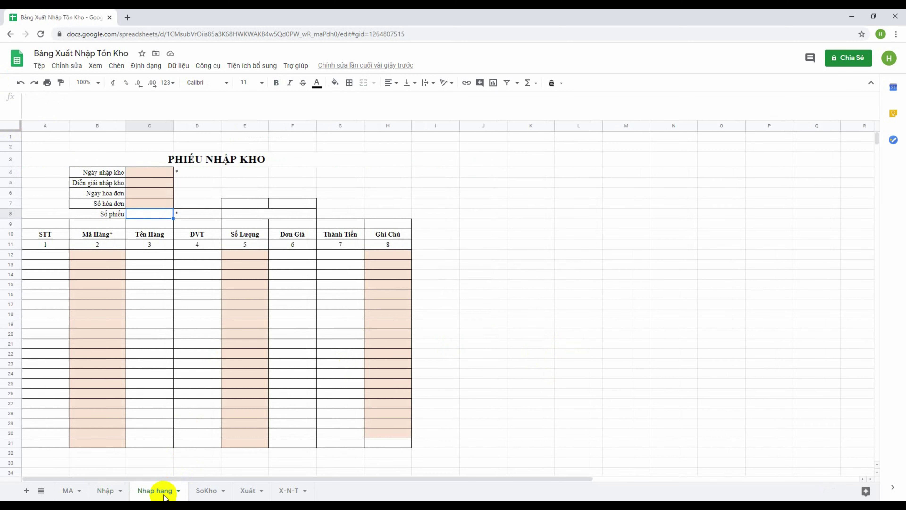
pyautogui.moveTo(45, 132)
pyautogui.mouseDown()
pyautogui.moveTo(329, 344)
pyautogui.moveTo(436, 403)
pyautogui.mouseUp()
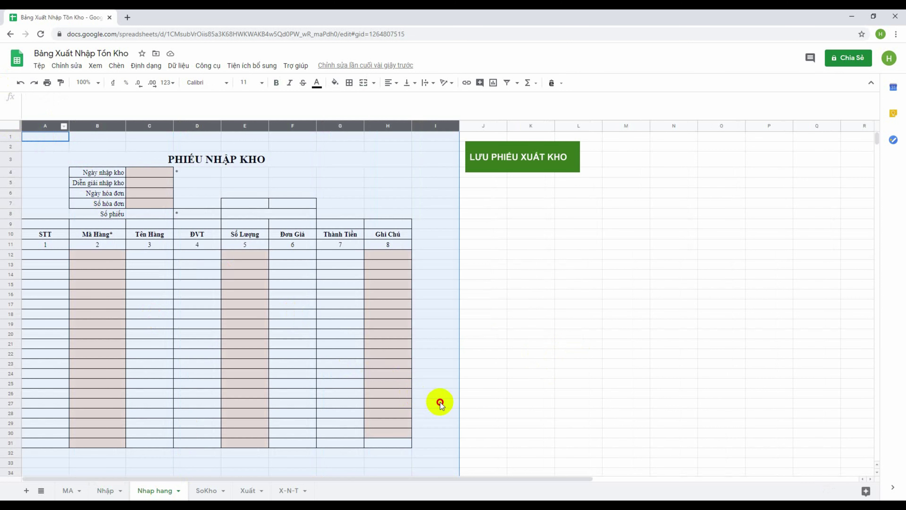
pyautogui.click(531, 354)
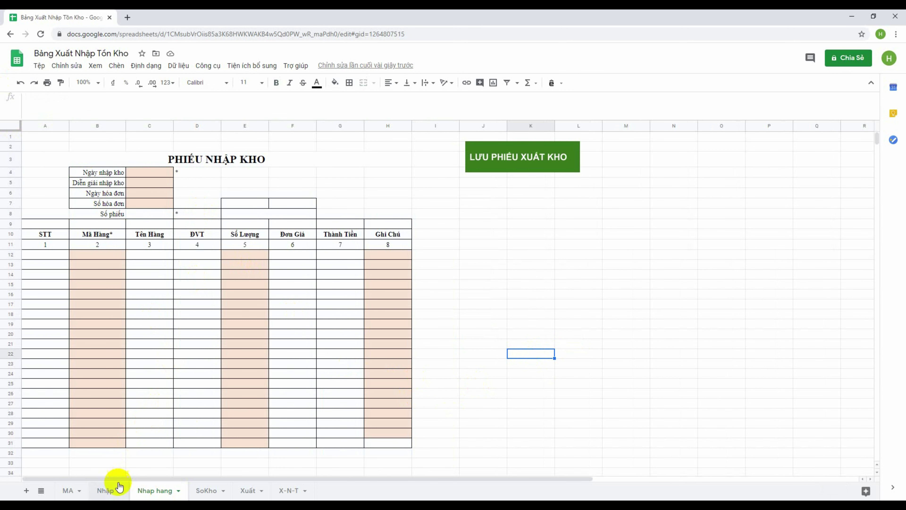
pyautogui.moveTo(36, 138); pyautogui.dragTo(450, 427)
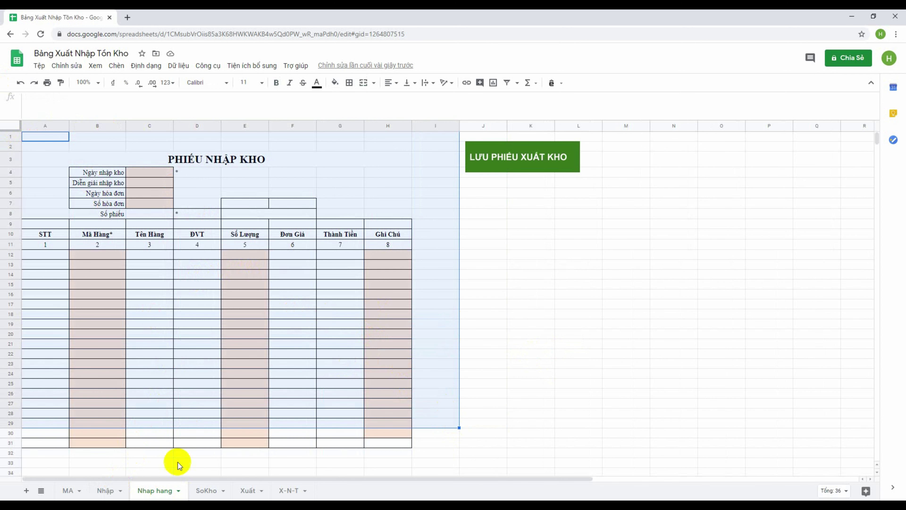
pyautogui.click(118, 490)
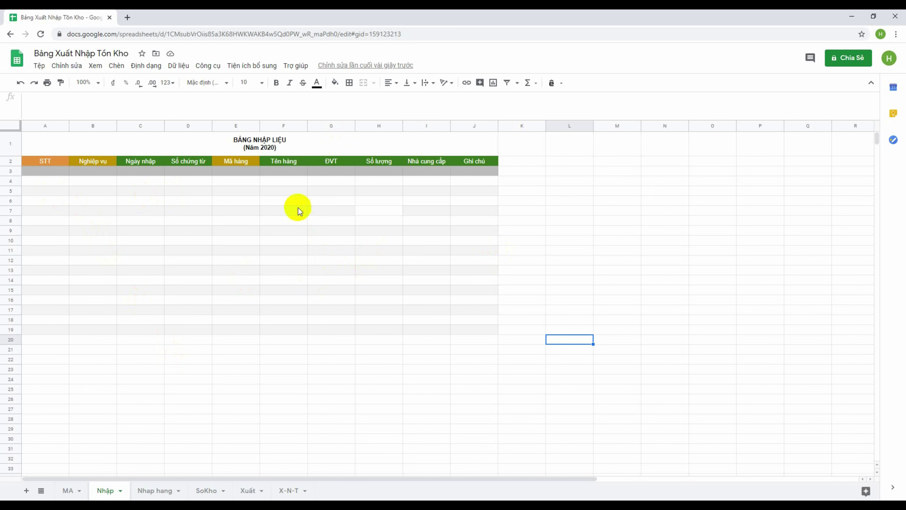
pyautogui.hotkey('ctrl', 'pagedown')
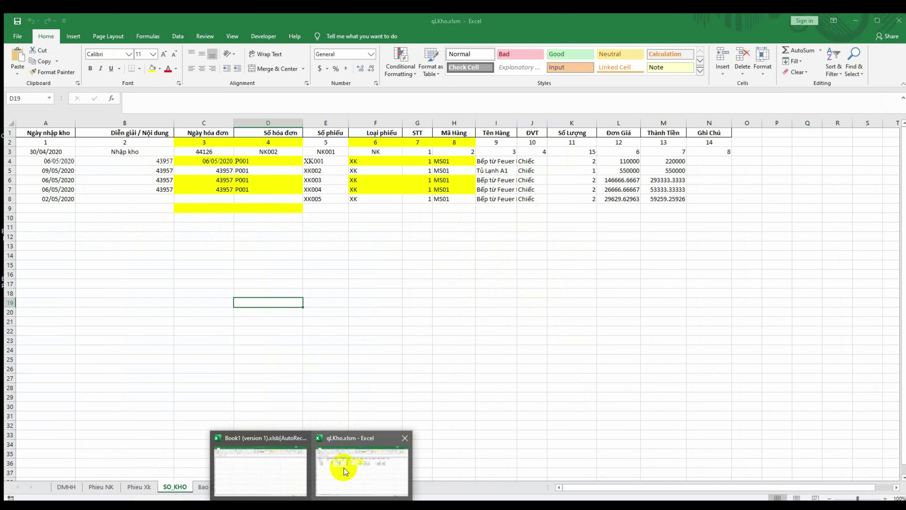
# - In Excel's qLKho workbook, try saving the blank Phieu NK slip, dismiss the missing-date warning, then minimize Excel
pyautogui.click(343, 470)
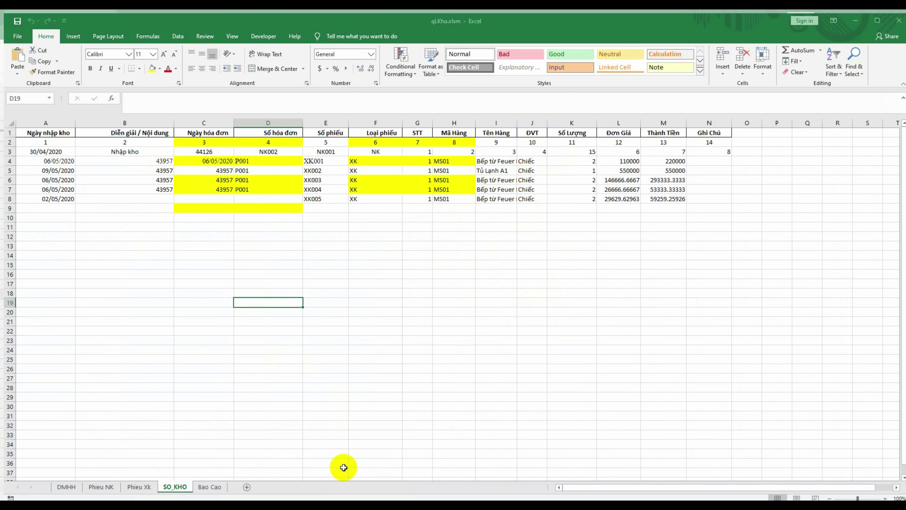
pyautogui.click(97, 486)
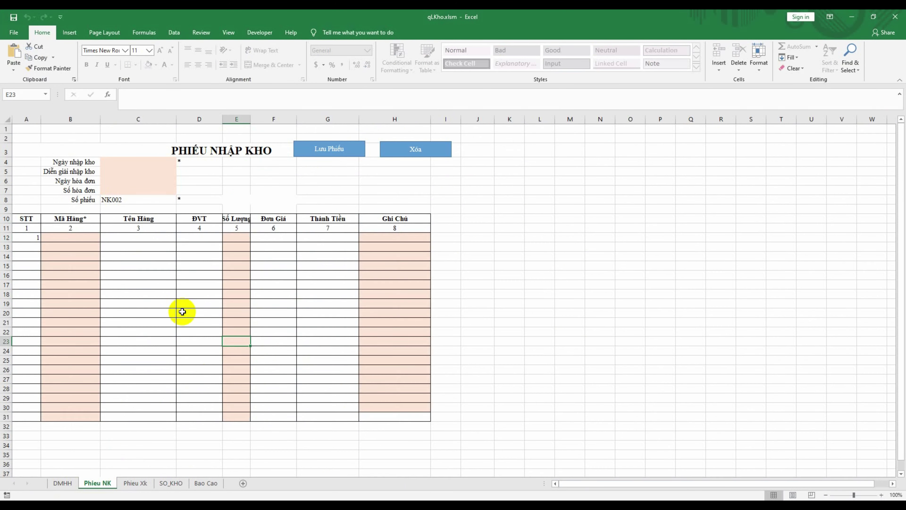
pyautogui.click(325, 149)
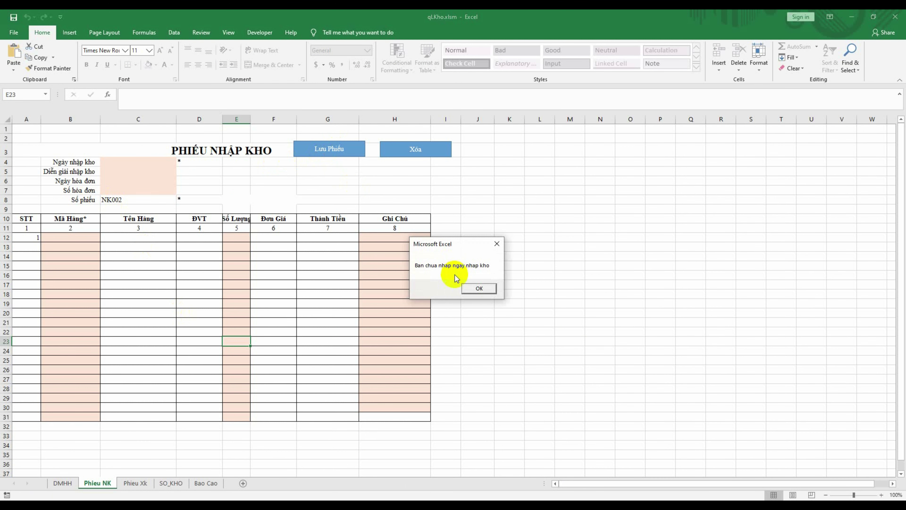
pyautogui.click(479, 289)
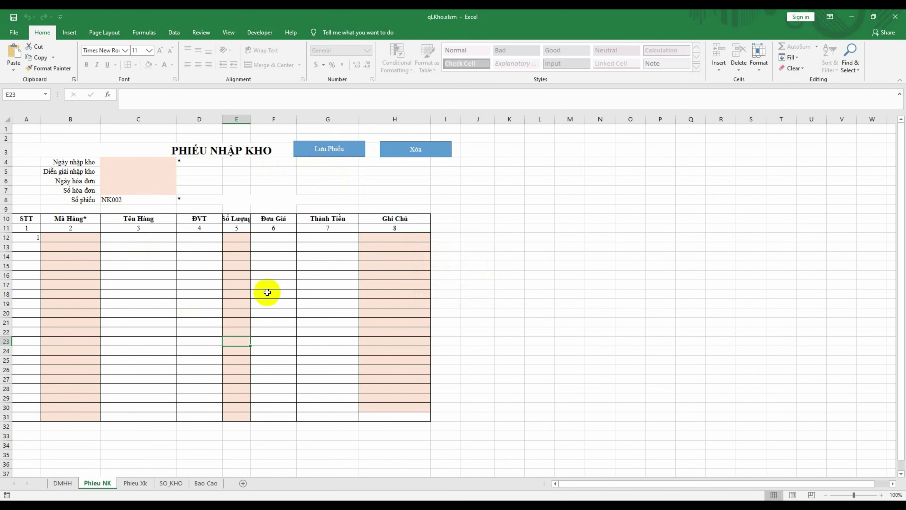
pyautogui.click(170, 483)
pyautogui.click(851, 17)
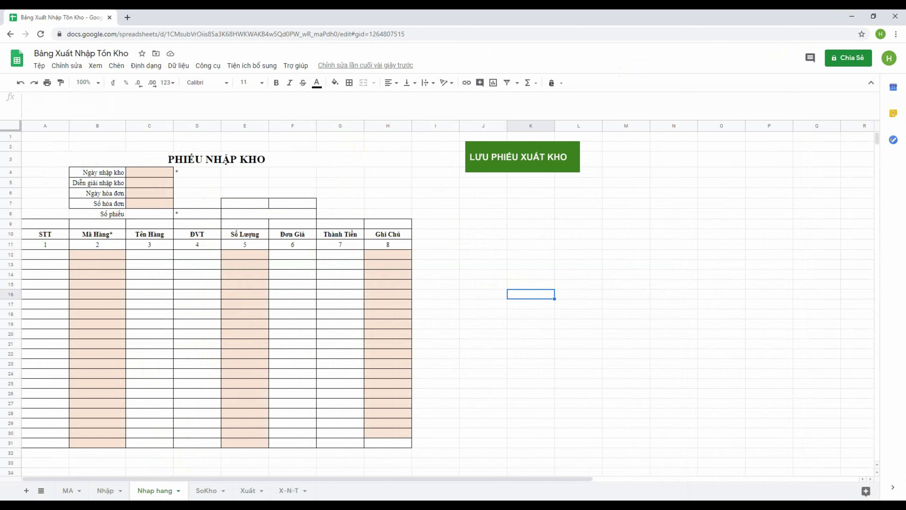
# - Look over the Nghiệp vụ, Số chứng từ and Ngày nhập columns on Nhập, then go to the MA catalogue
pyautogui.click(107, 489)
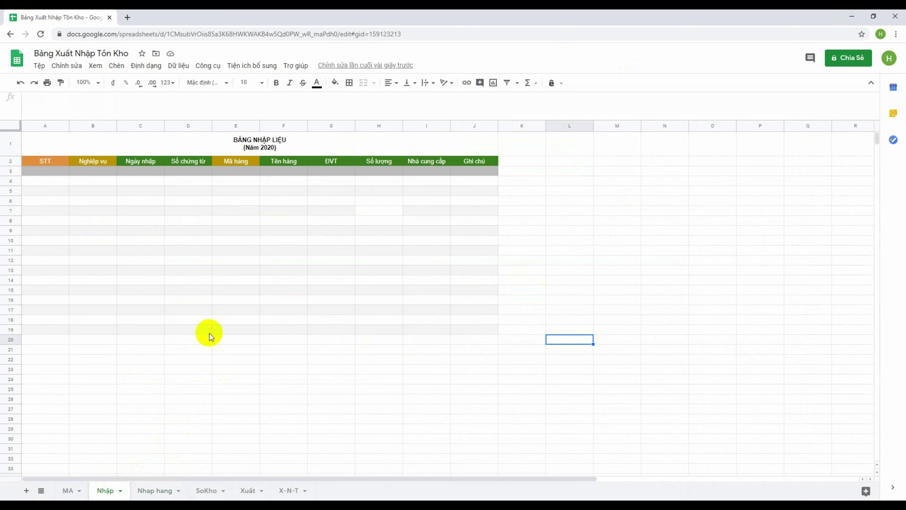
pyautogui.click(96, 250)
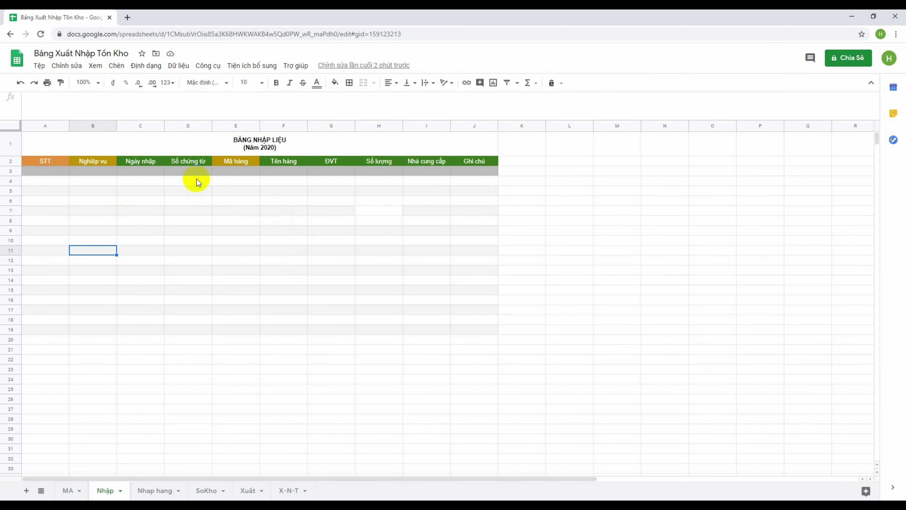
pyautogui.click(189, 212)
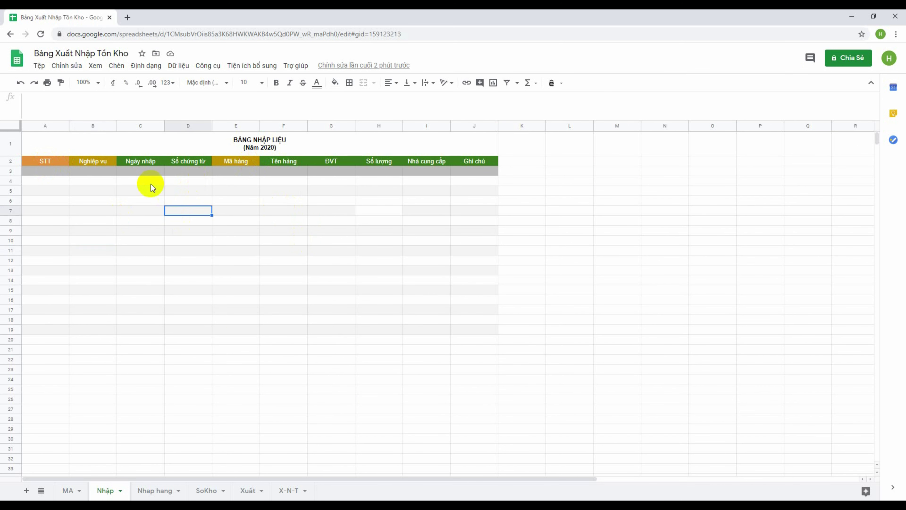
pyautogui.moveTo(151, 182); pyautogui.dragTo(149, 440)
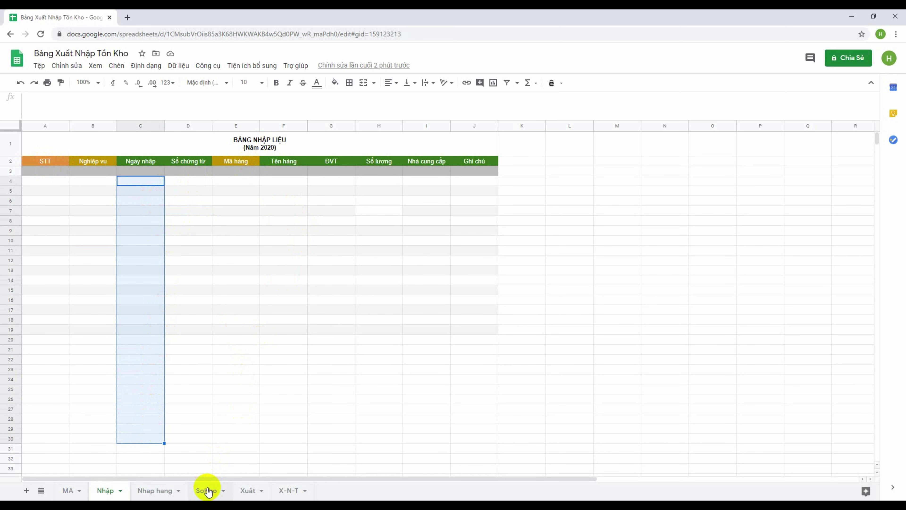
pyautogui.click(179, 490)
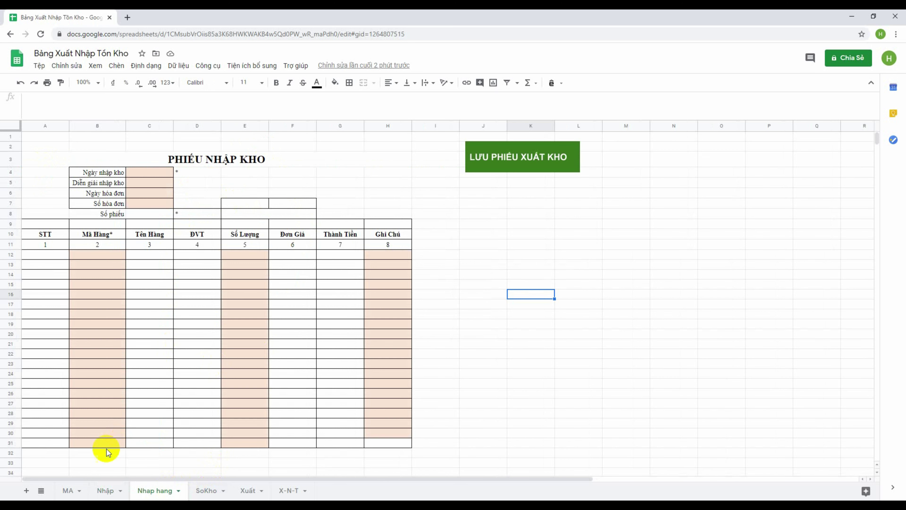
pyautogui.click(112, 494)
pyautogui.click(128, 211)
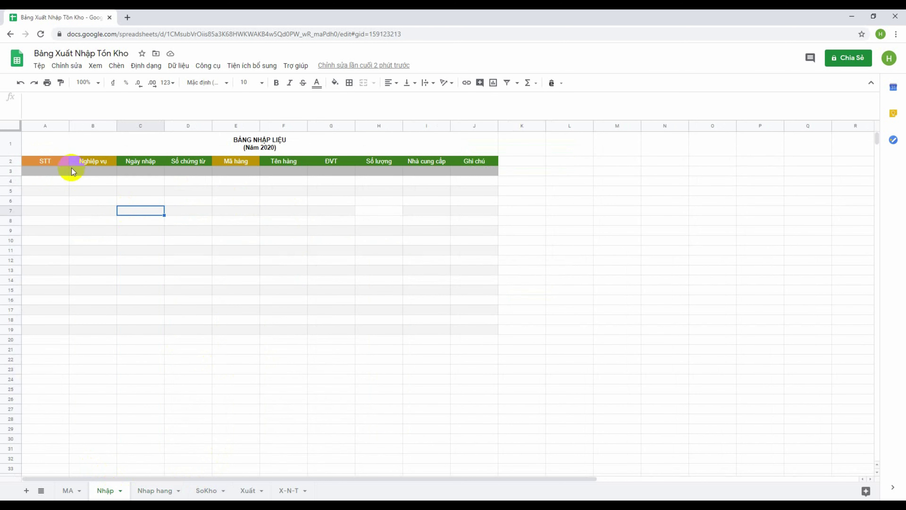
pyautogui.click(70, 490)
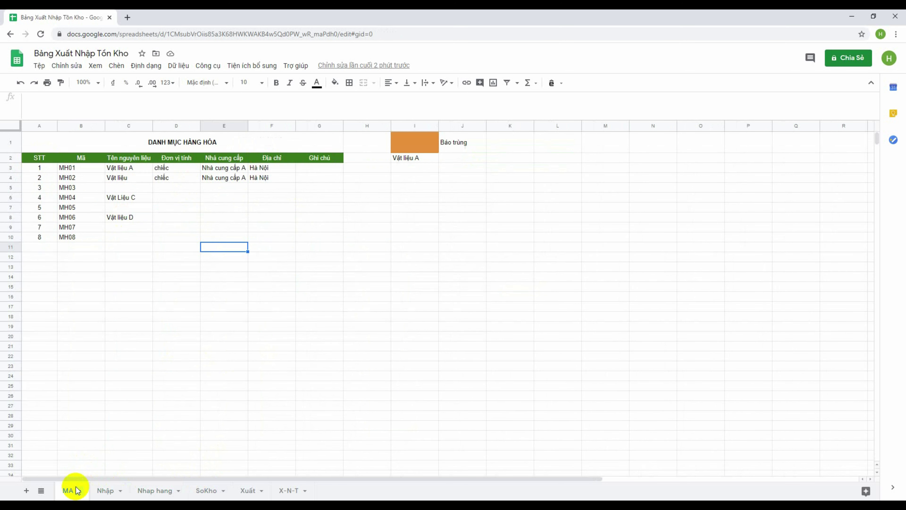
# - Copy the ARRAYFORMULA from the MA sheet's STT header cell
pyautogui.click(26, 157)
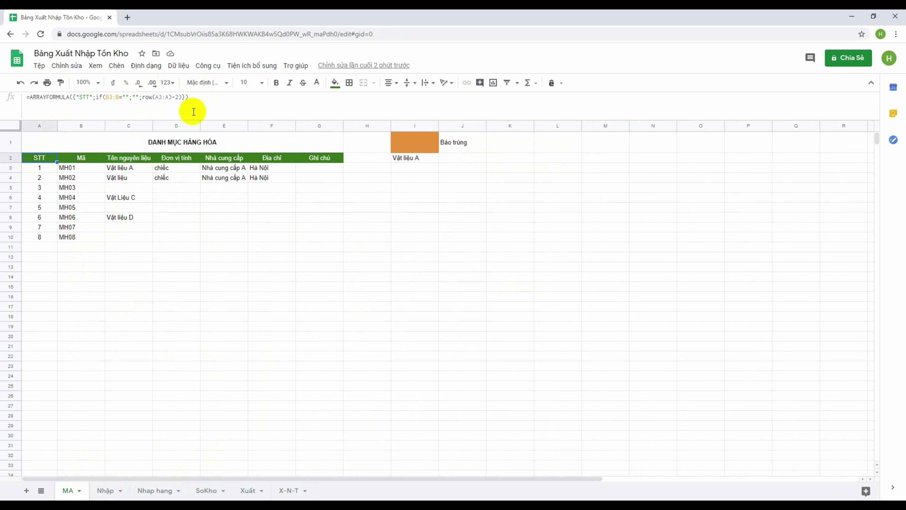
pyautogui.click(197, 105)
pyautogui.moveTo(196, 105); pyautogui.dragTo(2, 103)
pyautogui.hotkey('ctrl', 'c')
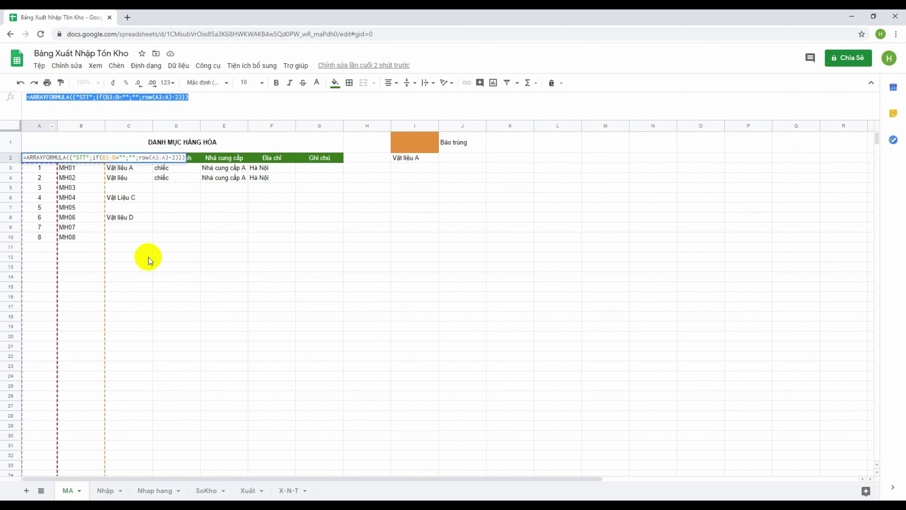
pyautogui.press('Escape')
# - Look over the Nhập table's STT, Nghiệp vụ and Mã hàng headers, glance at X-N-T, and return to Nhập
pyautogui.click(105, 490)
pyautogui.click(216, 268)
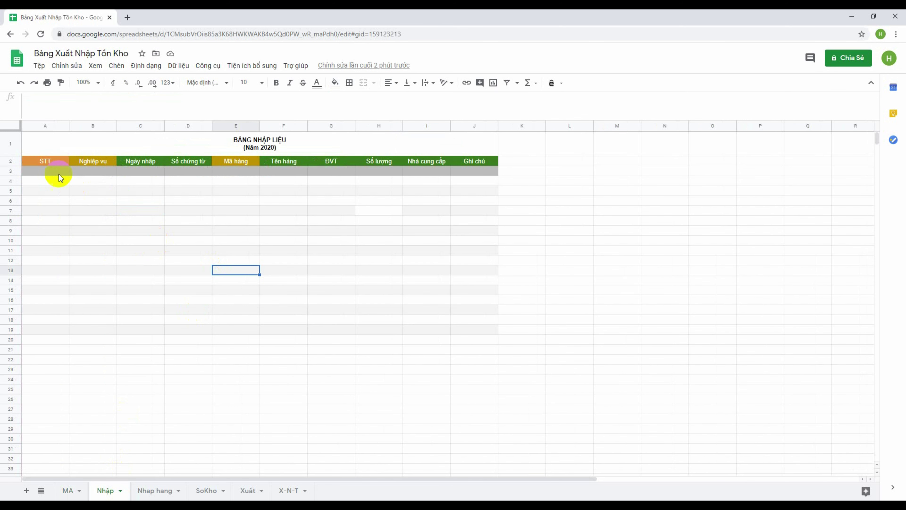
pyautogui.click(42, 161)
pyautogui.click(91, 162)
pyautogui.click(235, 161)
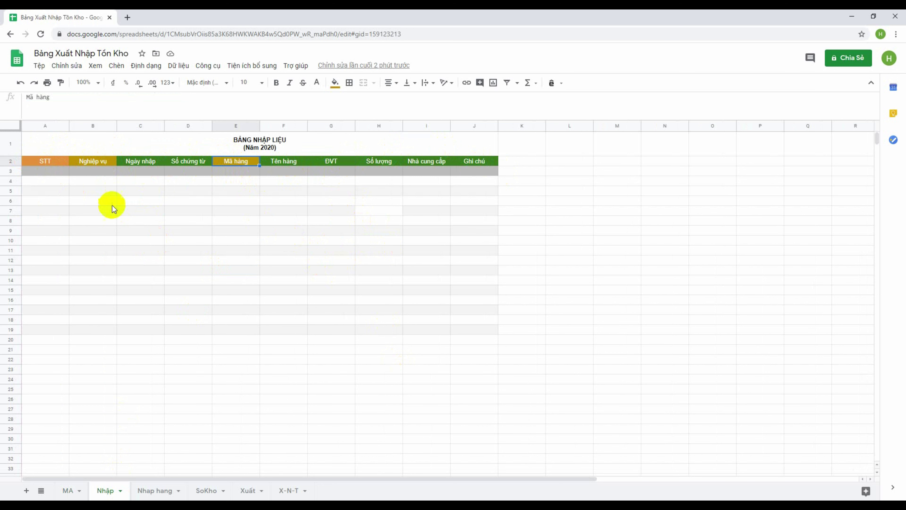
pyautogui.click(43, 162)
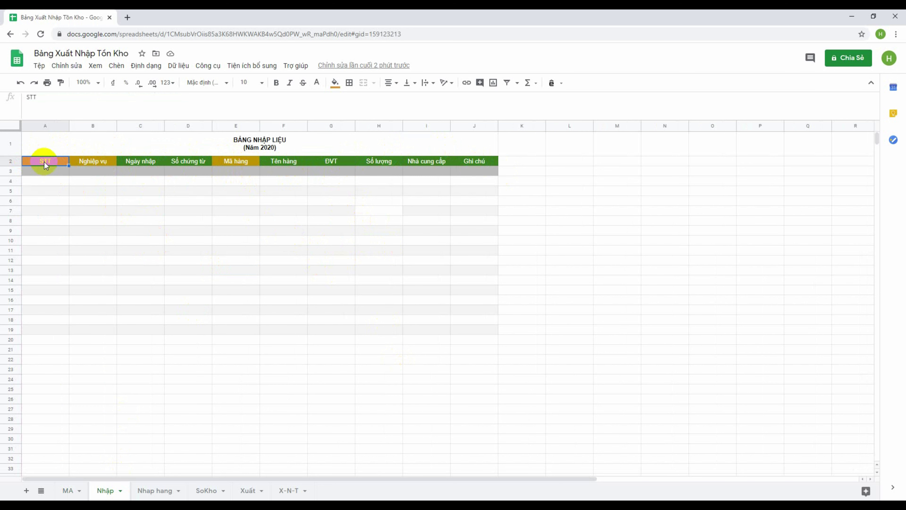
pyautogui.click(102, 162)
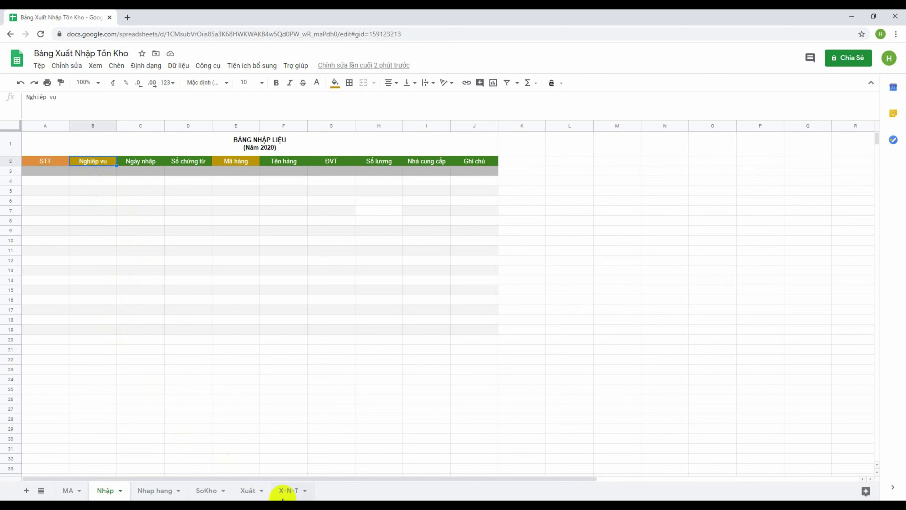
pyautogui.click(290, 490)
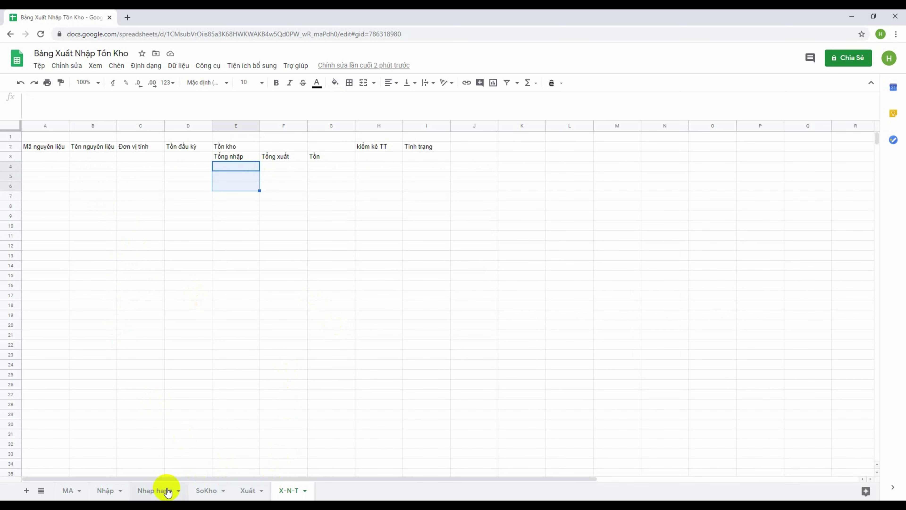
pyautogui.click(109, 491)
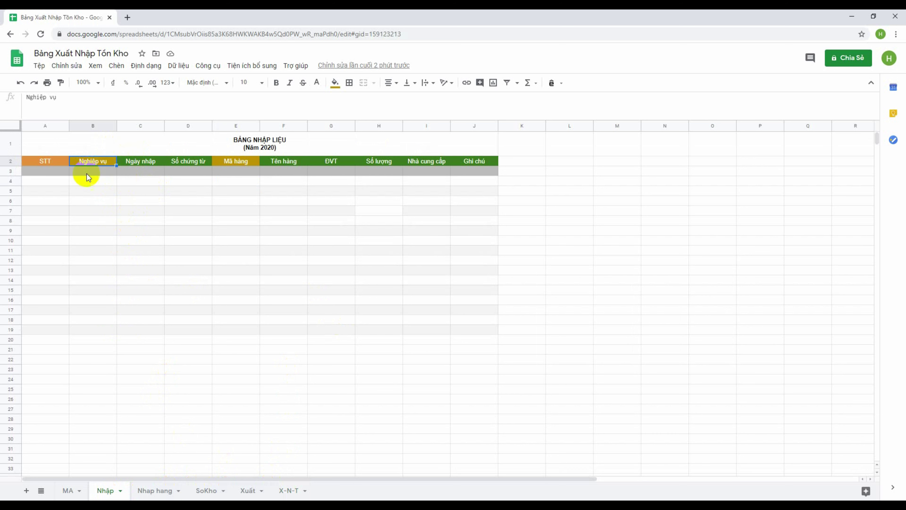
# - Replace the STT header in A2 with the pasted auto-numbering ARRAYFORMULA
pyautogui.click(48, 161)
pyautogui.click(67, 105)
pyautogui.hotkey('ctrl', 'a')
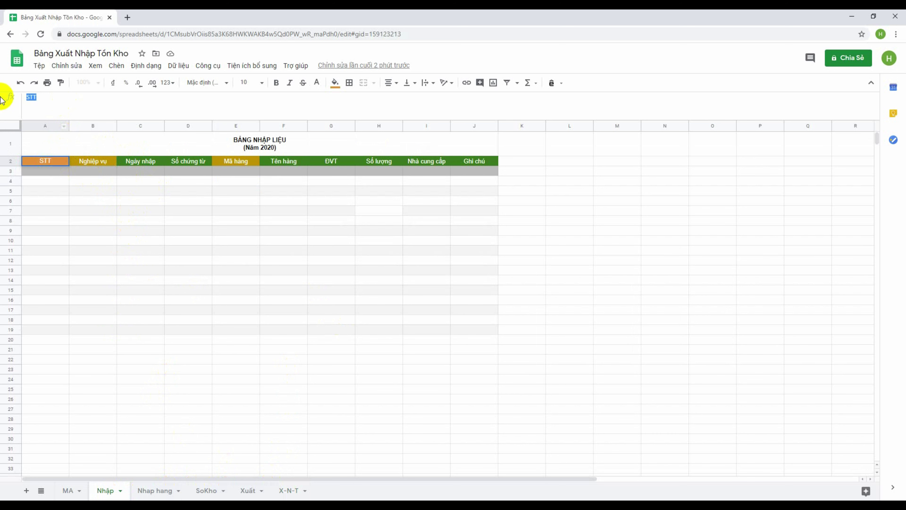
pyautogui.hotkey('ctrl', 'v')
pyautogui.press('Return')
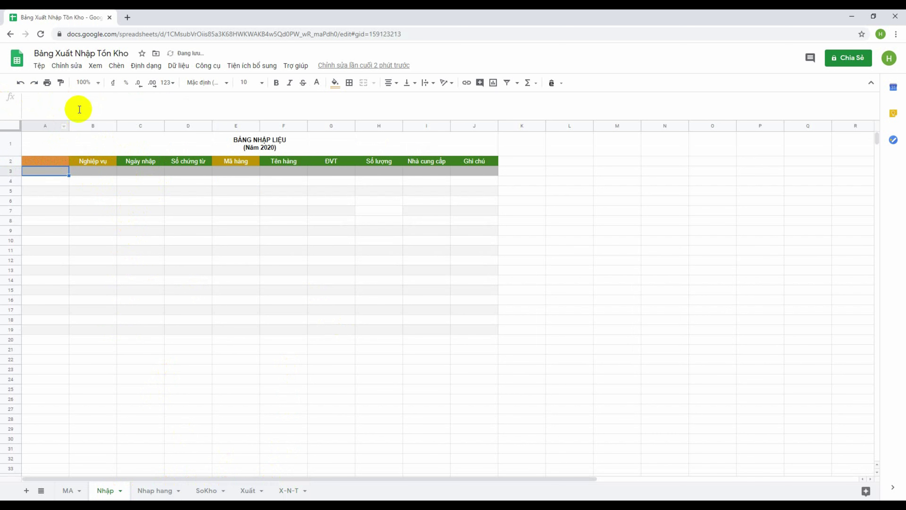
pyautogui.click(59, 162)
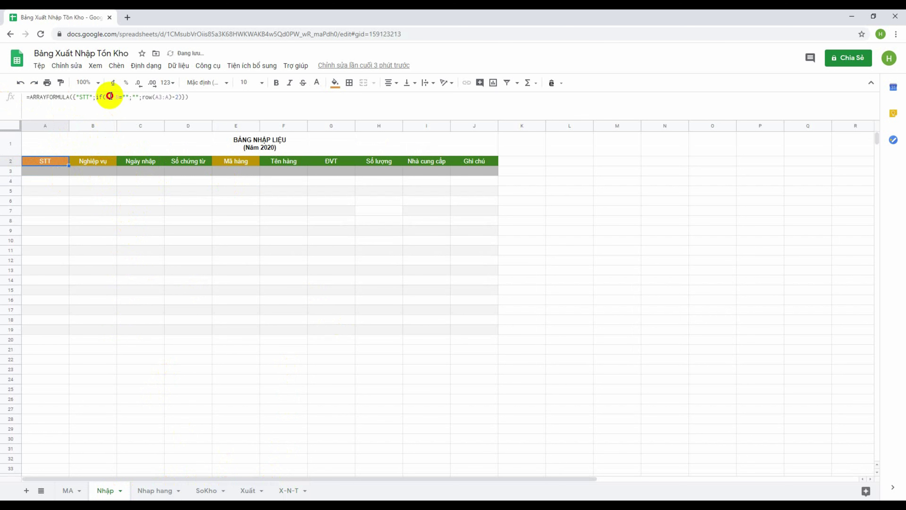
# - Change the formula's condition range to the Tên hàng column F3:F
pyautogui.click(109, 97)
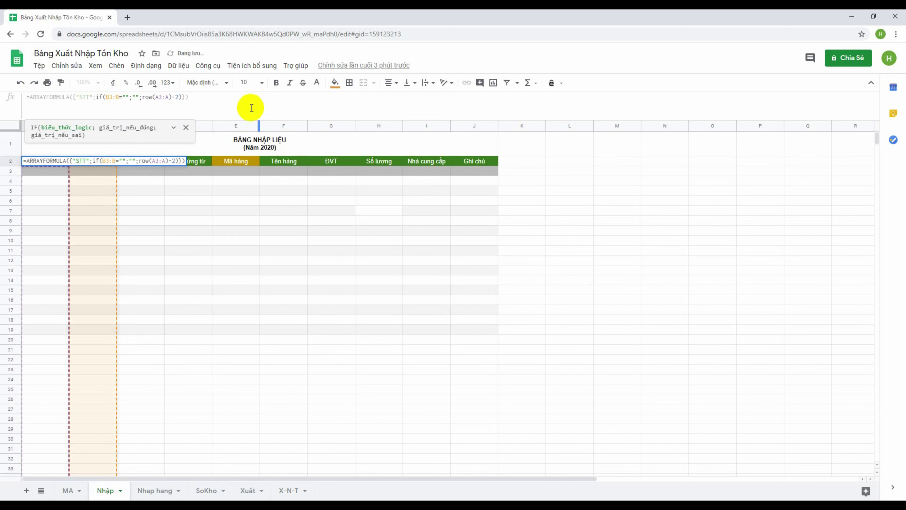
pyautogui.press('BackSpace')
pyautogui.write('F')
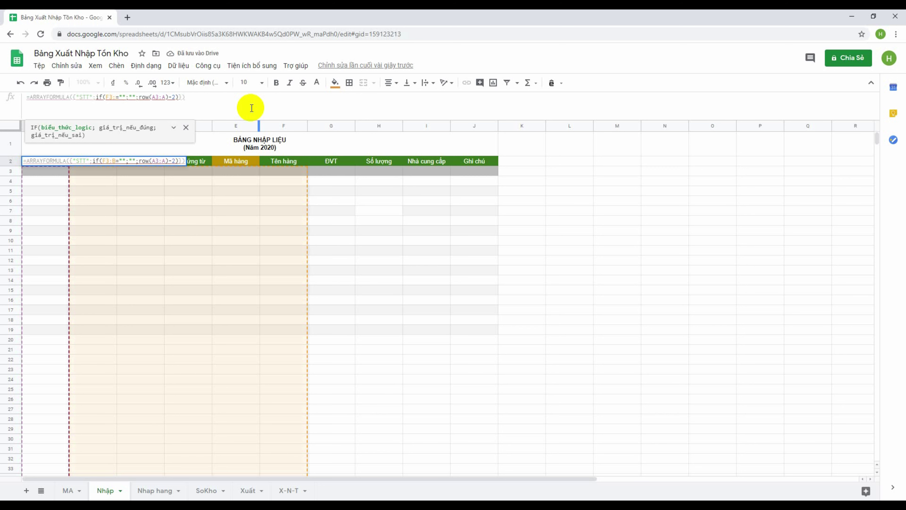
pyautogui.press('BackSpace')
pyautogui.write('F')
pyautogui.press('Return')
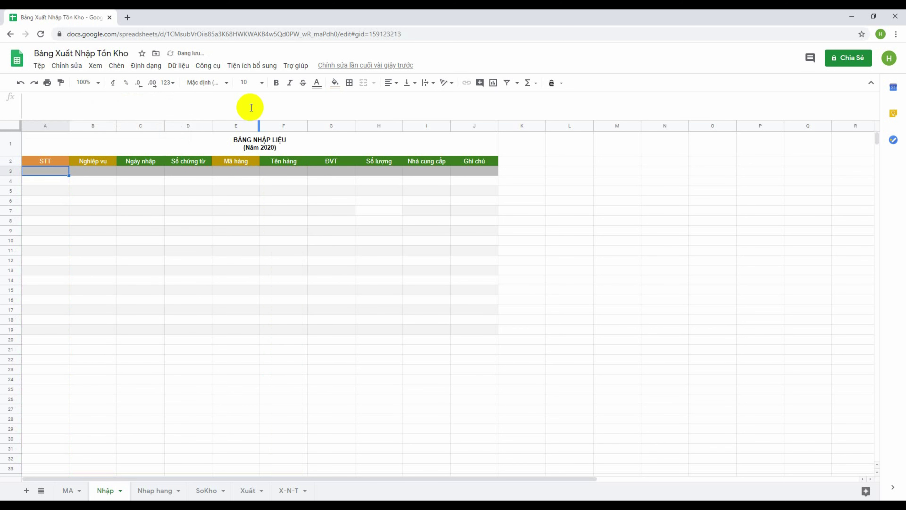
pyautogui.click(50, 160)
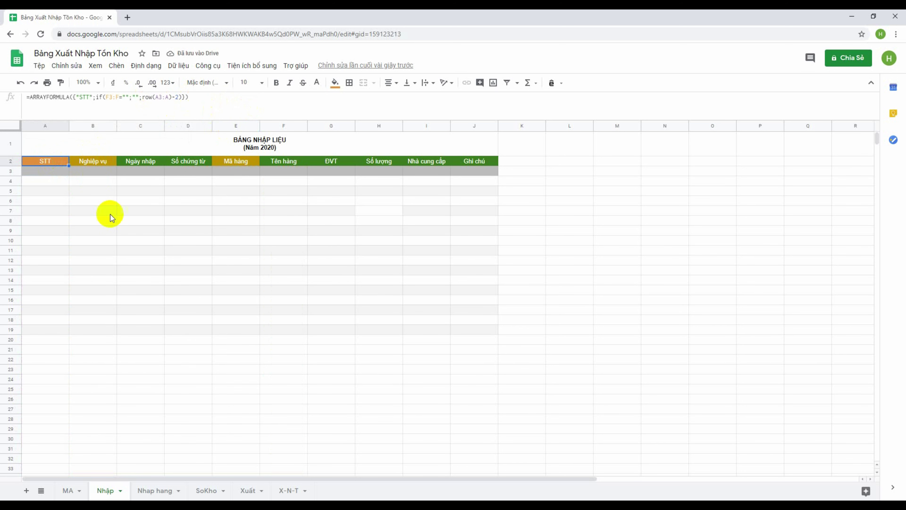
# - Enter test items "d" and "dfdf" in F3 and F4 to check STT numbering 1 and 2
pyautogui.click(283, 172)
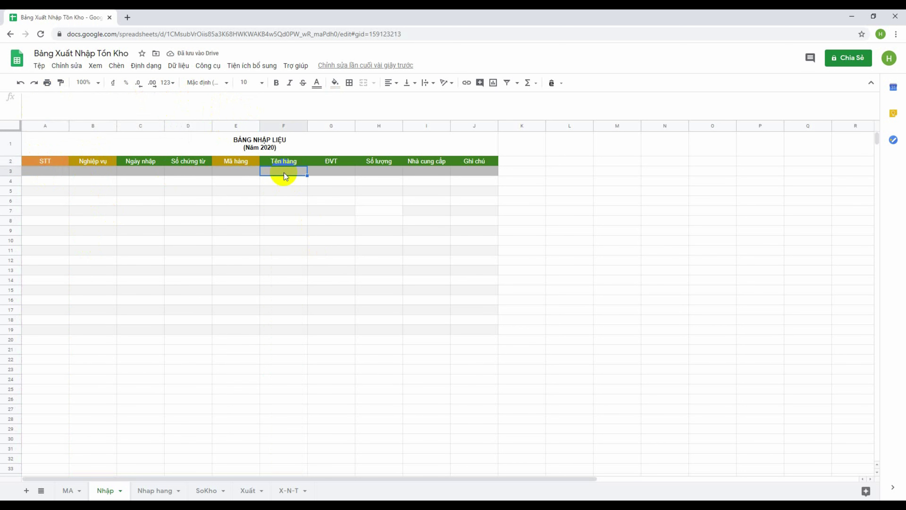
pyautogui.write('d')
pyautogui.press('Return')
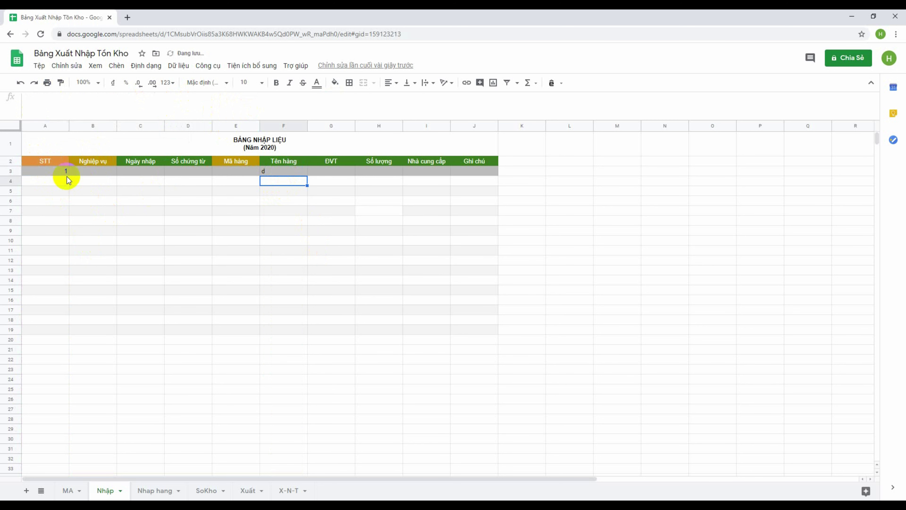
pyautogui.write('dfdf')
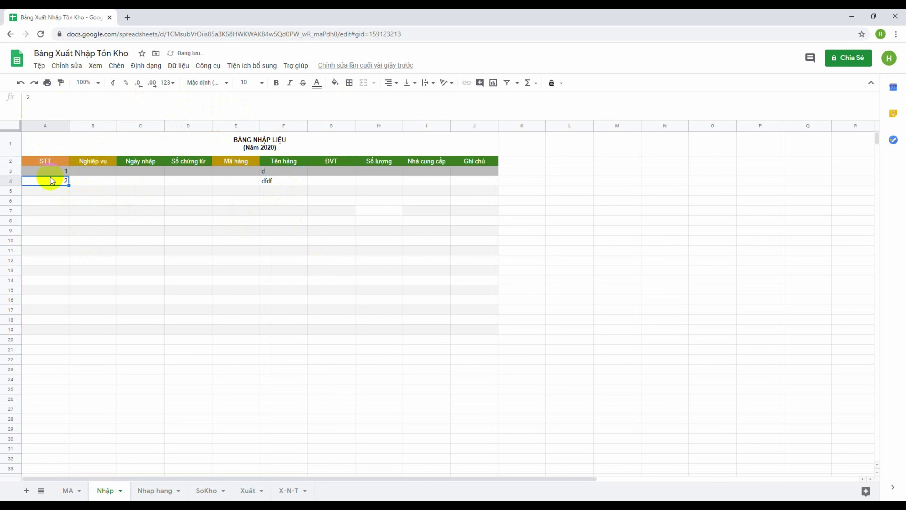
pyautogui.click(169, 210)
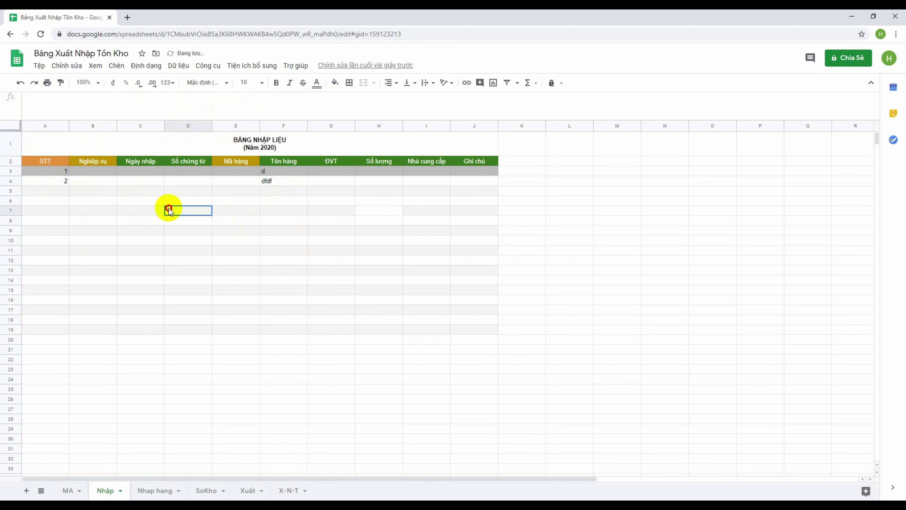
pyautogui.click(95, 163)
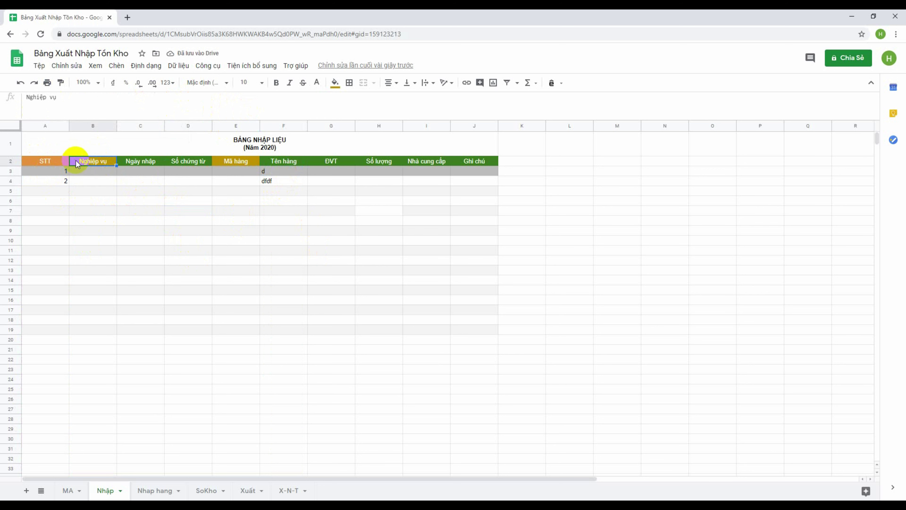
pyautogui.click(88, 173)
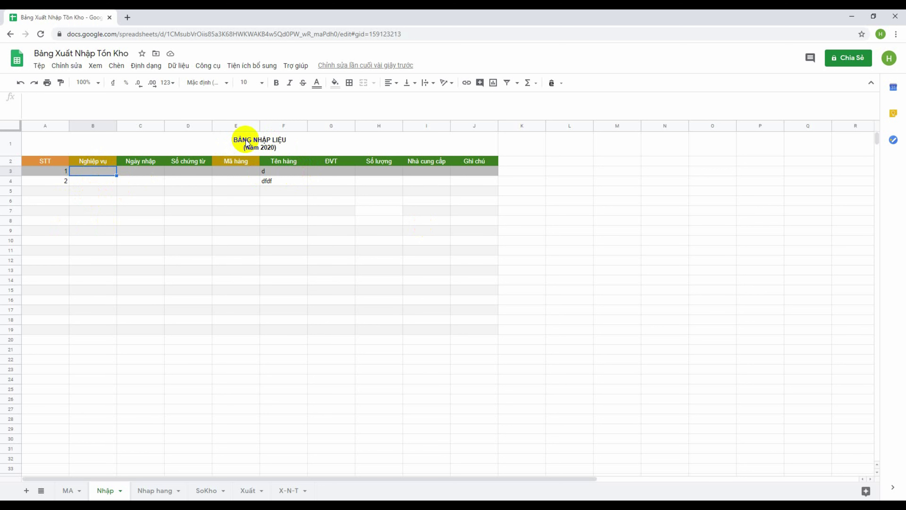
# - Enter =if(F3<>0;"Nhập Kho";"") in Nghiệp vụ cell B3
pyautogui.write('=if(')
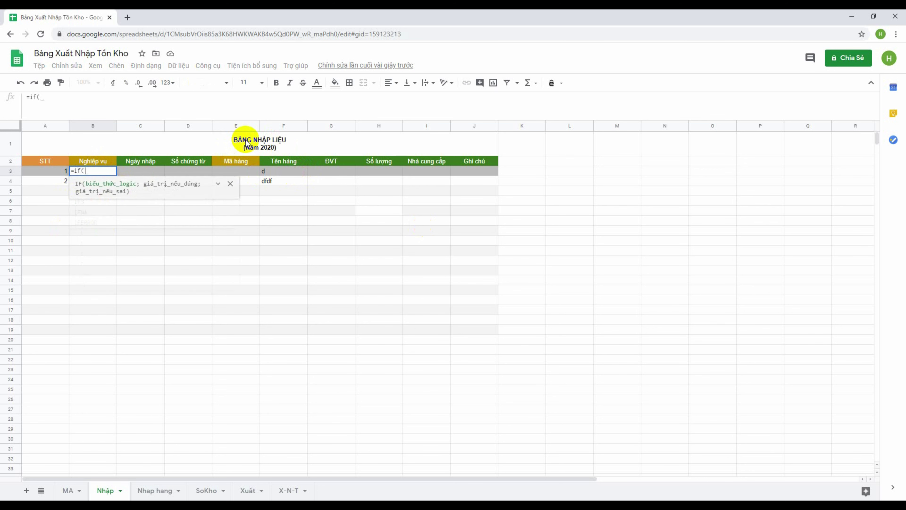
pyautogui.click(292, 172)
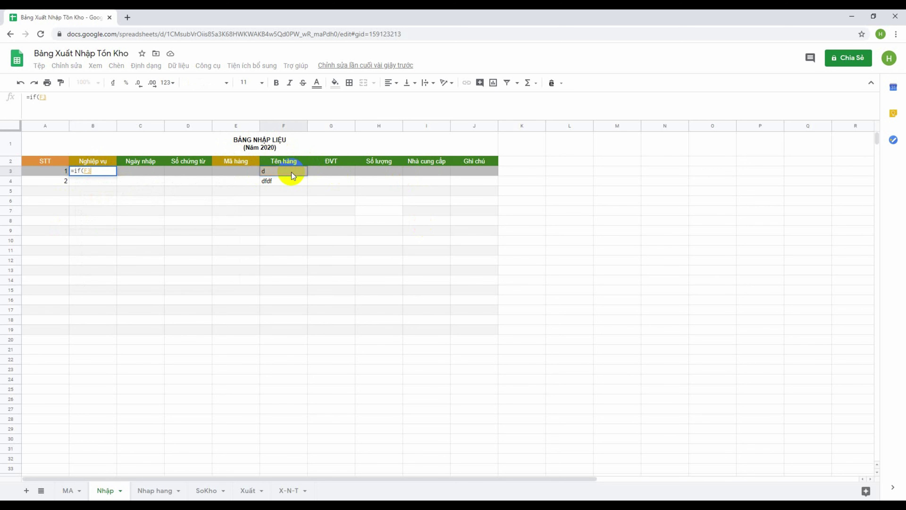
pyautogui.write('<>0')
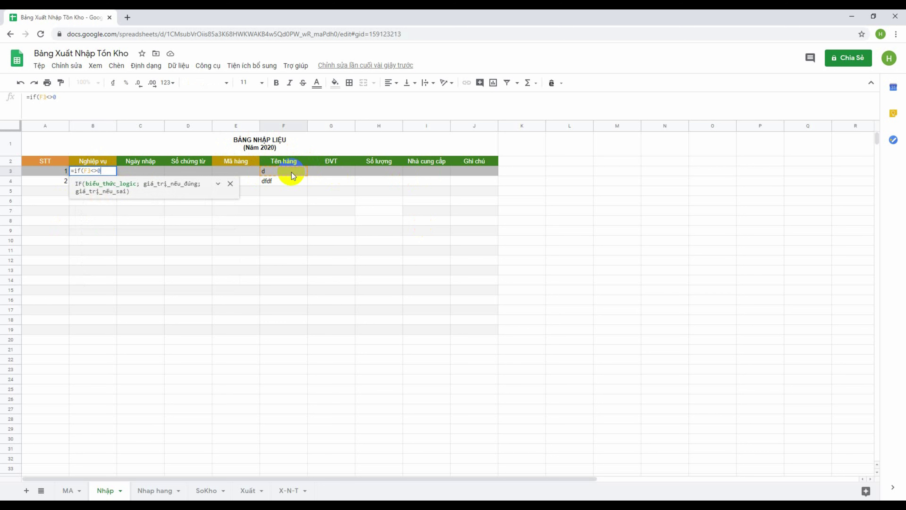
pyautogui.write(';"Nhập Kho')
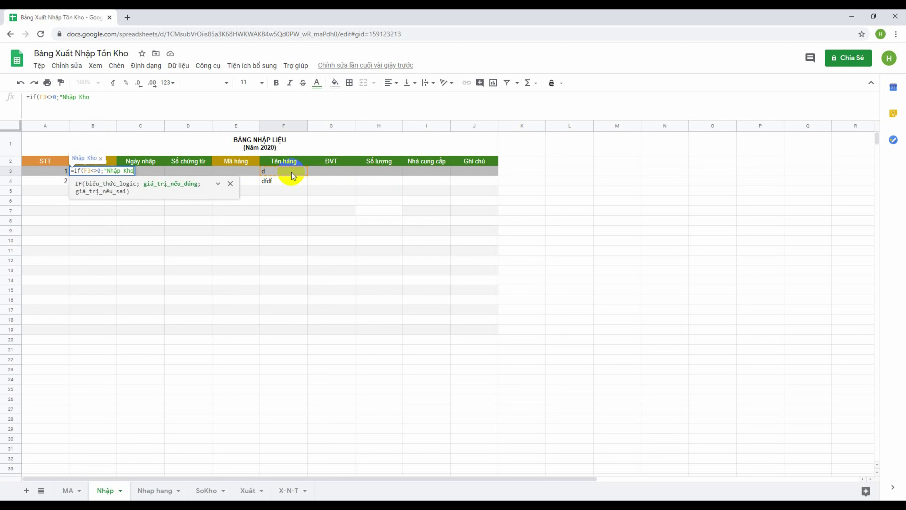
pyautogui.write('";')
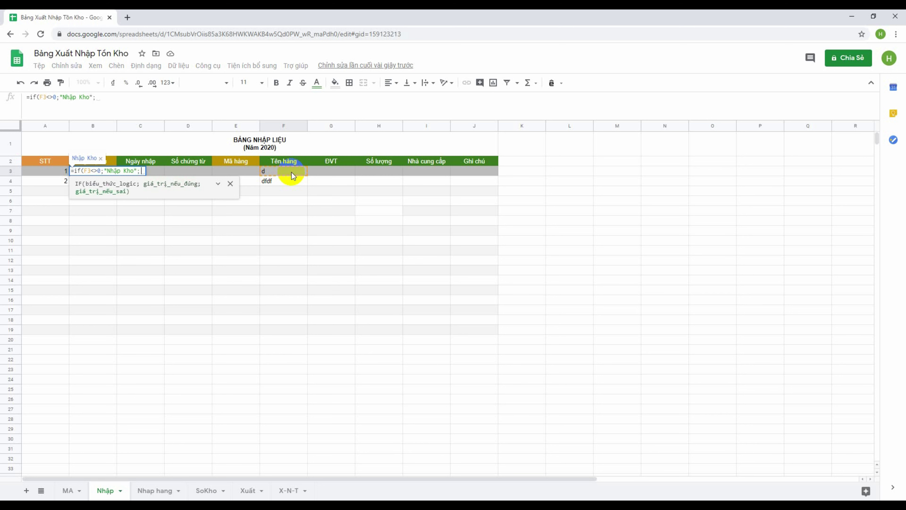
pyautogui.write('""')
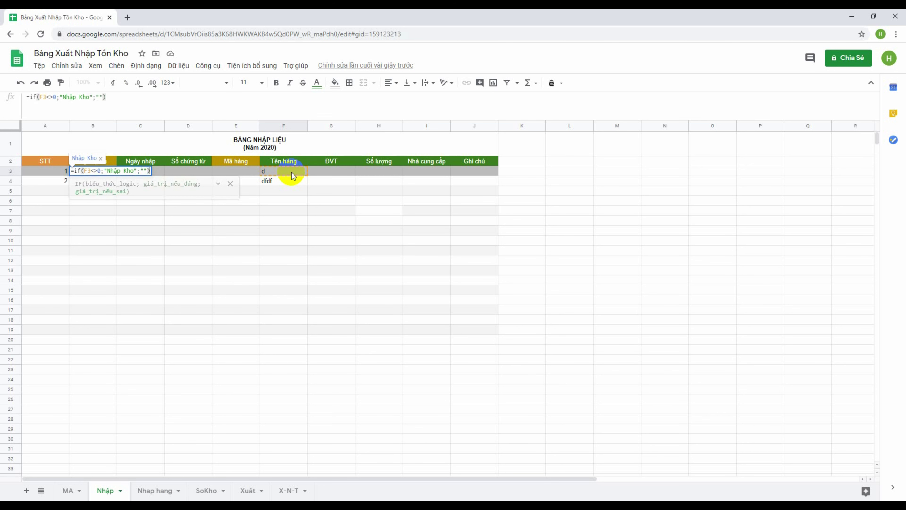
pyautogui.press('Return')
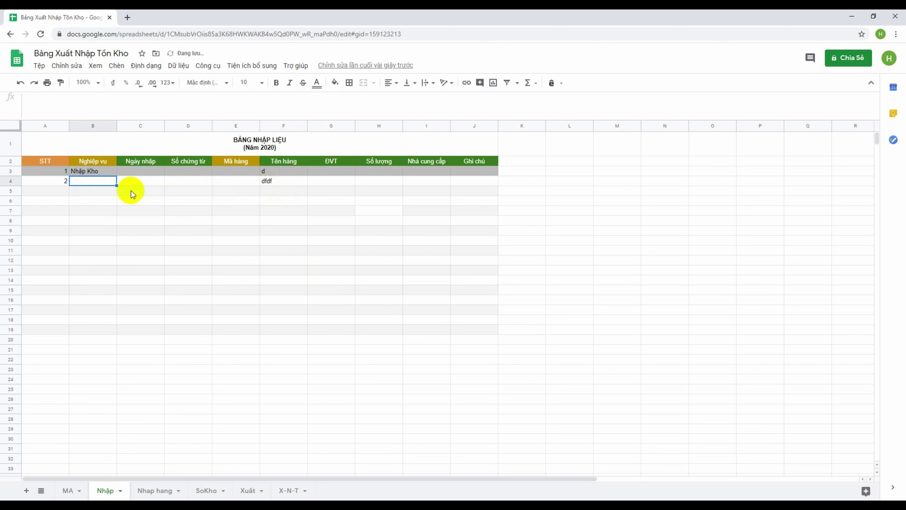
# - Fill the B3 formula down to B4, then clear B4 through B21
pyautogui.click(99, 165)
pyautogui.click(91, 171)
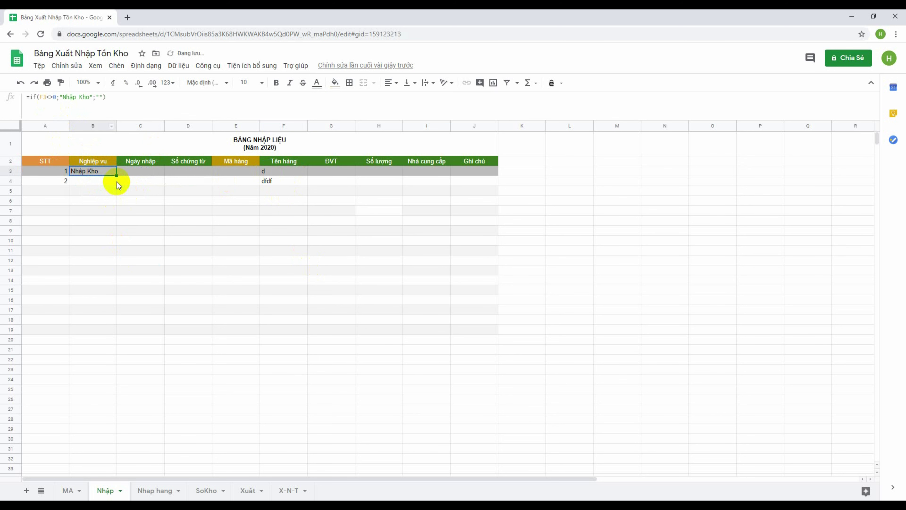
pyautogui.moveTo(117, 175); pyautogui.dragTo(119, 221)
pyautogui.click(167, 270)
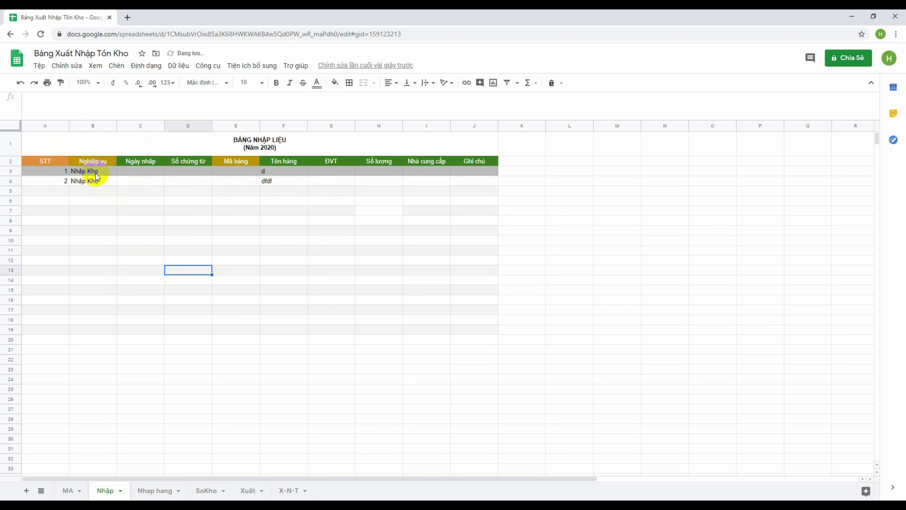
pyautogui.moveTo(97, 177); pyautogui.dragTo(87, 352)
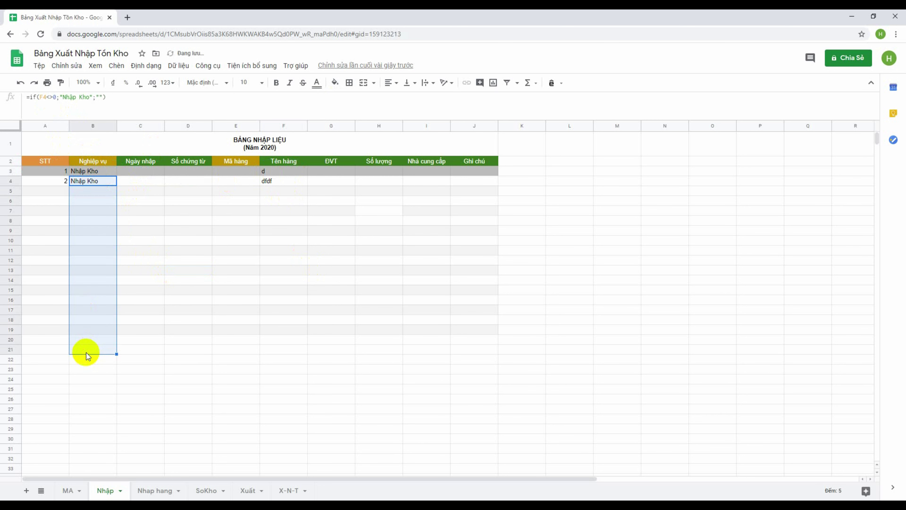
pyautogui.press('Delete')
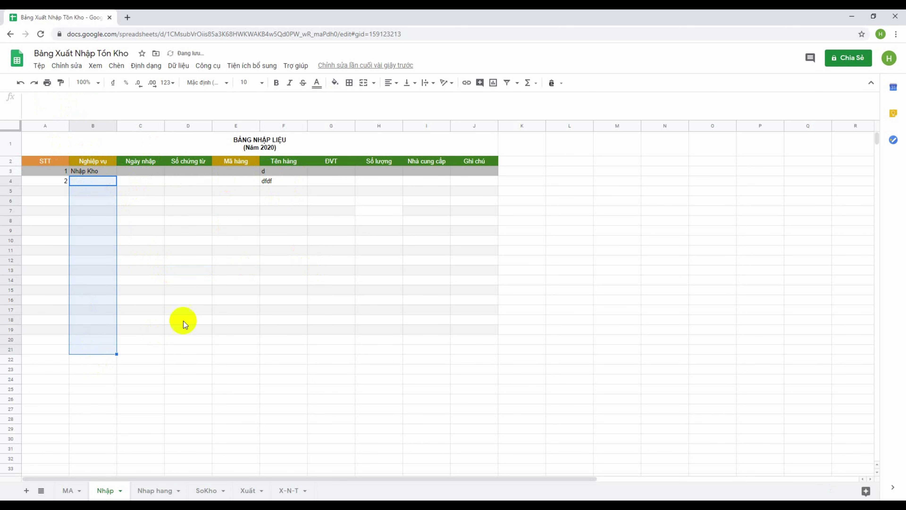
# - Wrap the B3 IF formula in ARRAYFORMULA, copied from the A2 formula
pyautogui.click(183, 319)
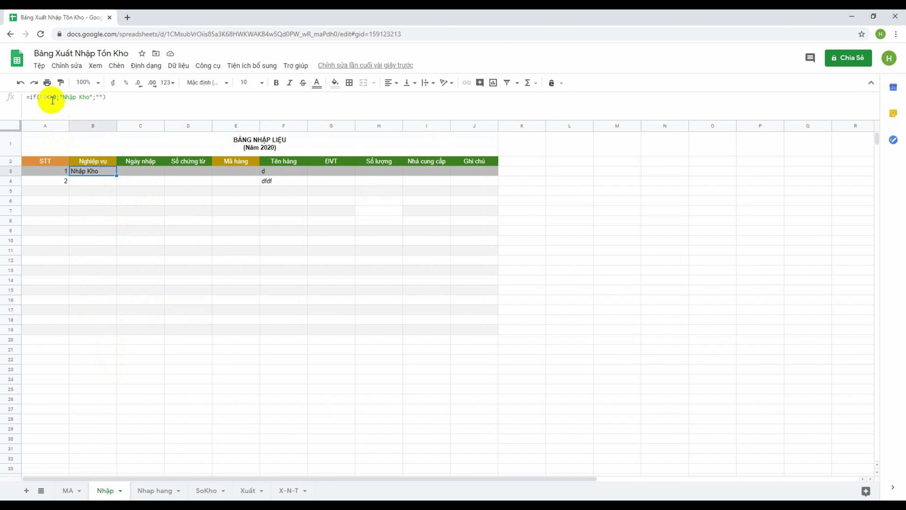
pyautogui.click(36, 160)
pyautogui.moveTo(30, 97); pyautogui.dragTo(69, 96)
pyautogui.hotkey('ctrl', 'c')
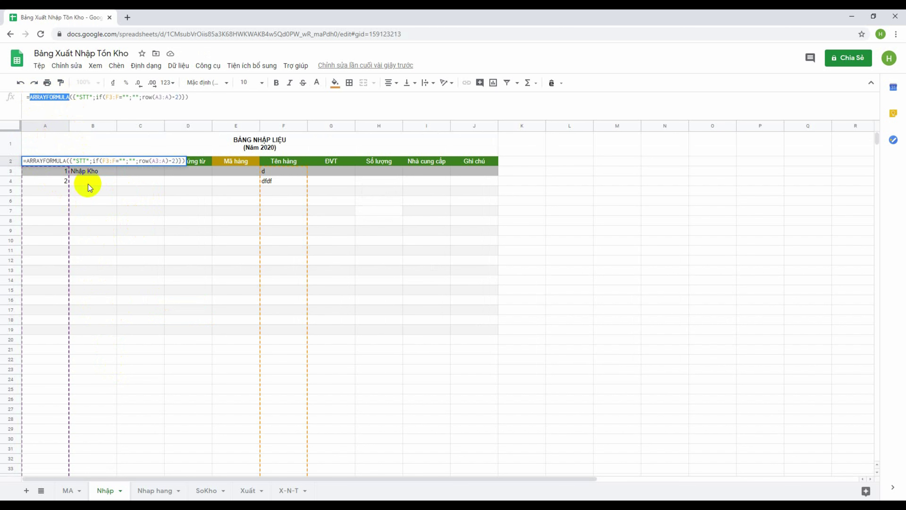
pyautogui.click(81, 170)
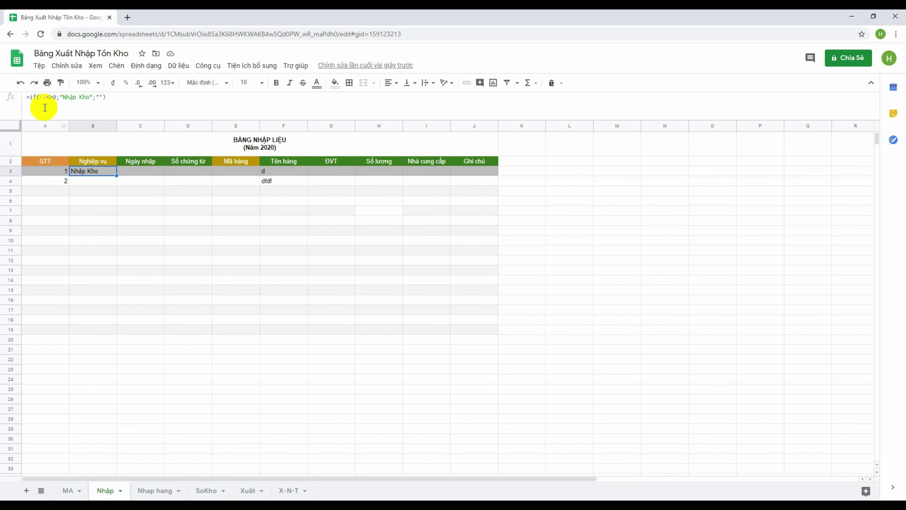
pyautogui.click(30, 97)
pyautogui.hotkey('ctrl', 'v')
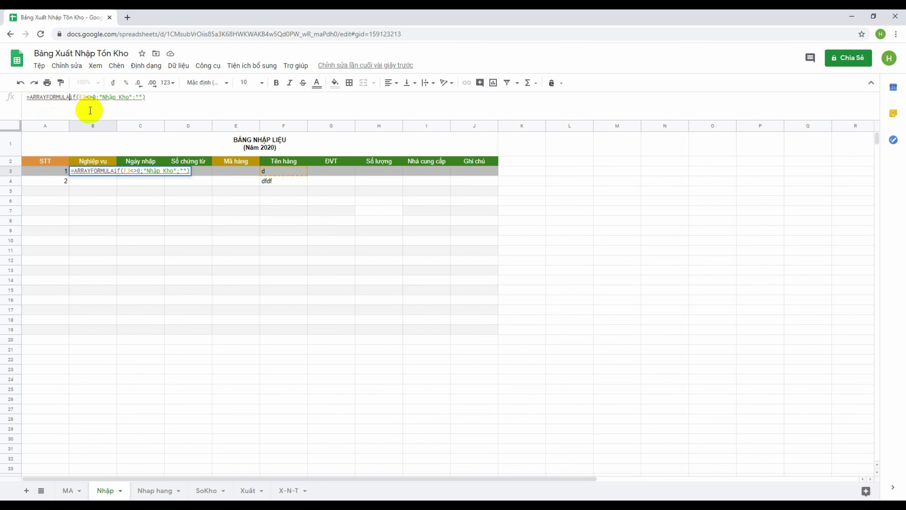
pyautogui.write('(')
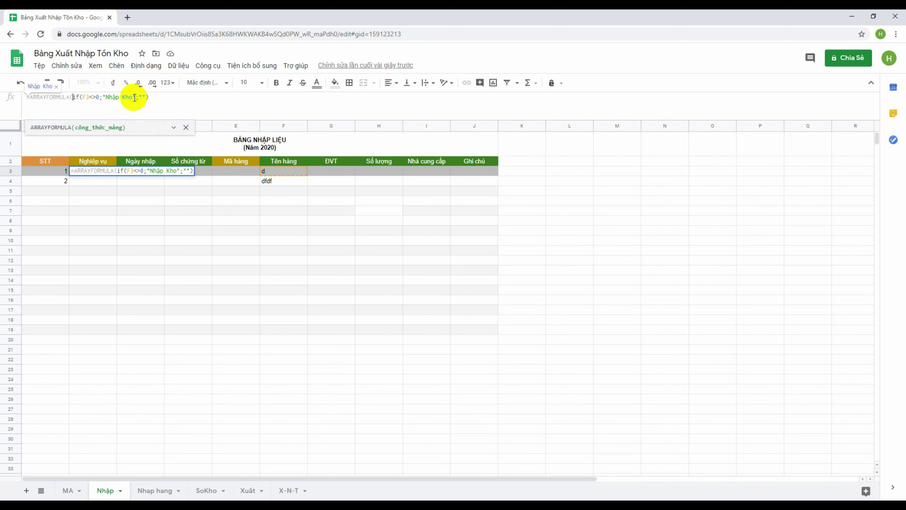
pyautogui.click(175, 99)
pyautogui.write(')')
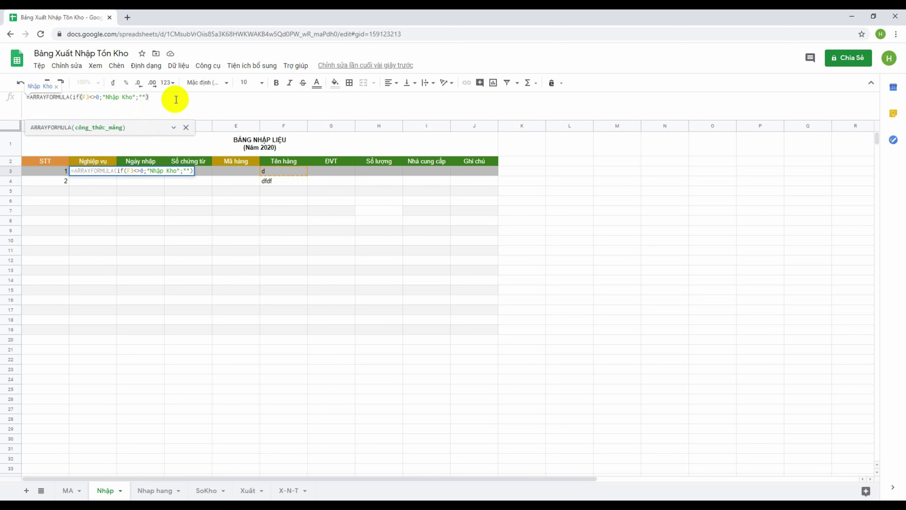
pyautogui.write(')')
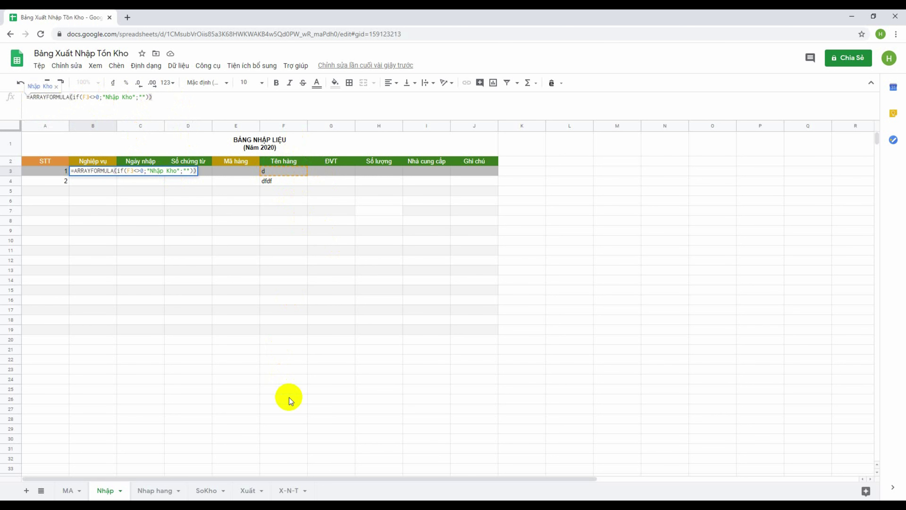
# - Change the IF condition's F3 to the range F3:F
pyautogui.click(90, 97)
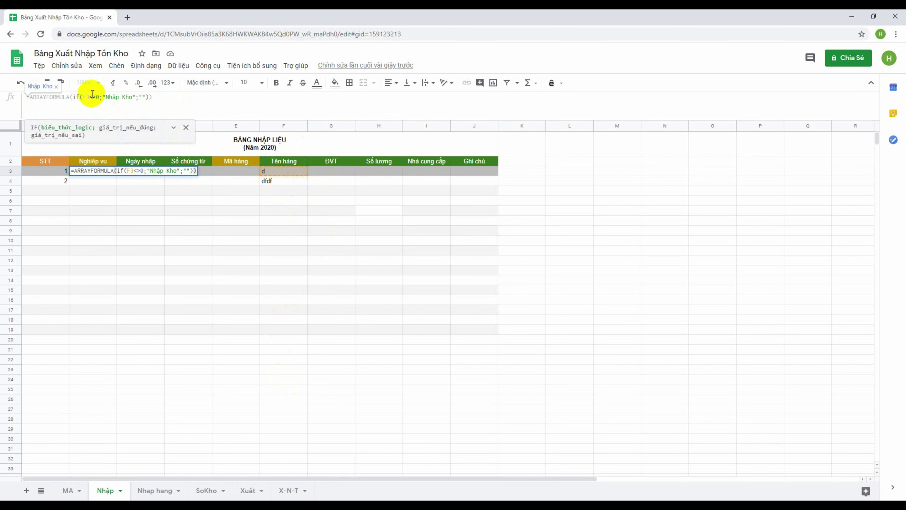
pyautogui.write(':F')
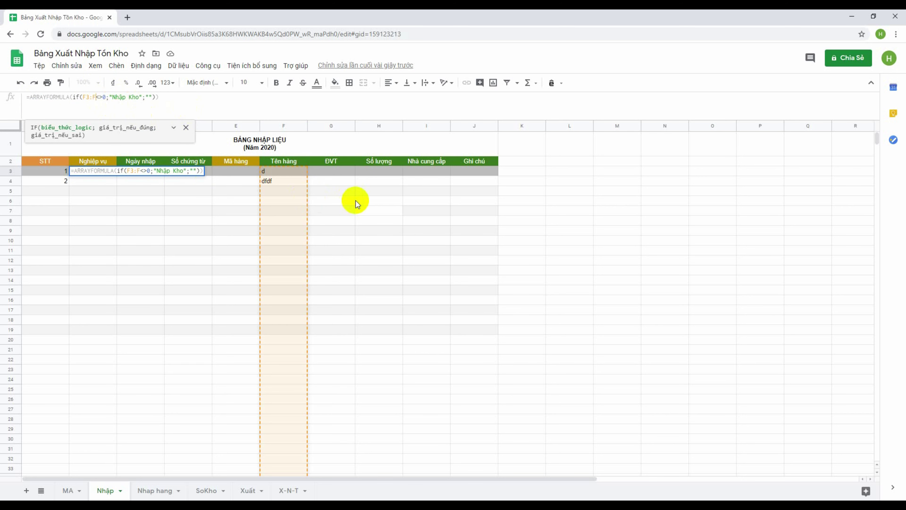
pyautogui.press('Return')
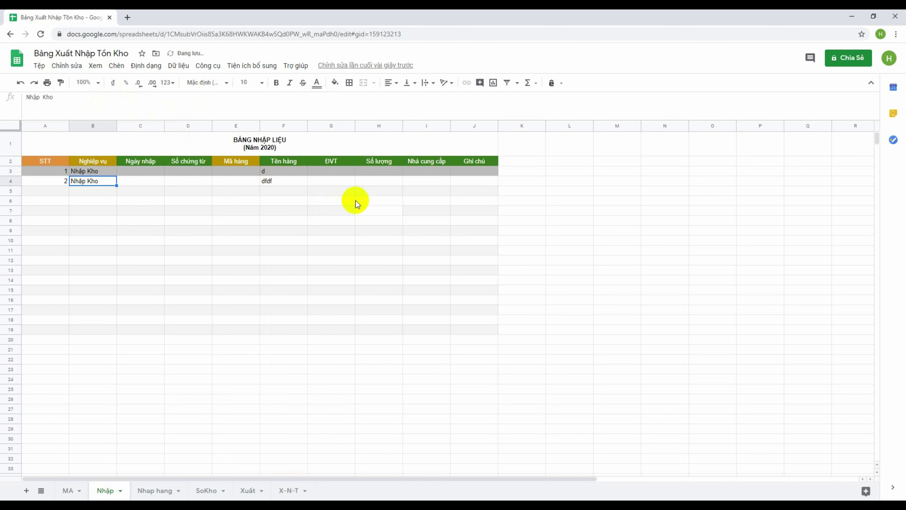
# - Add test item "sd" in F5 and check that Nghiệp vụ fills in automatically
pyautogui.click(271, 191)
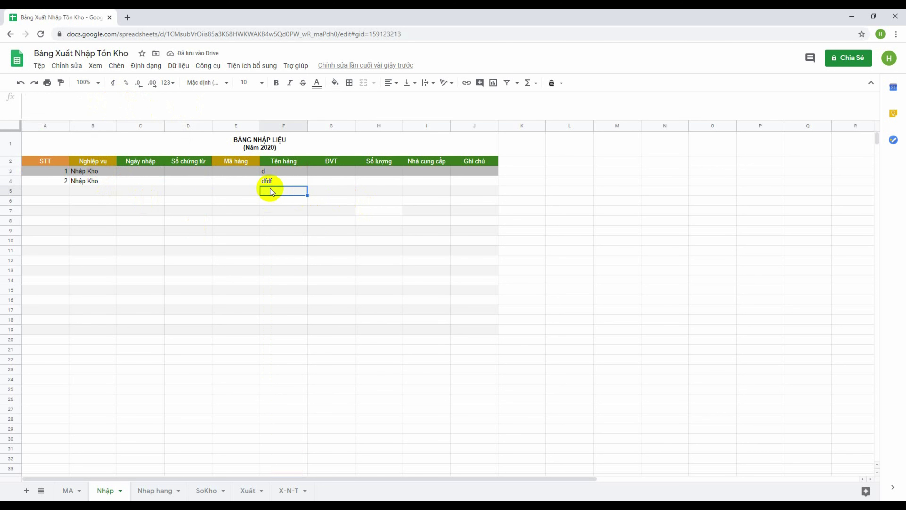
pyautogui.write('sd')
pyautogui.click(288, 209)
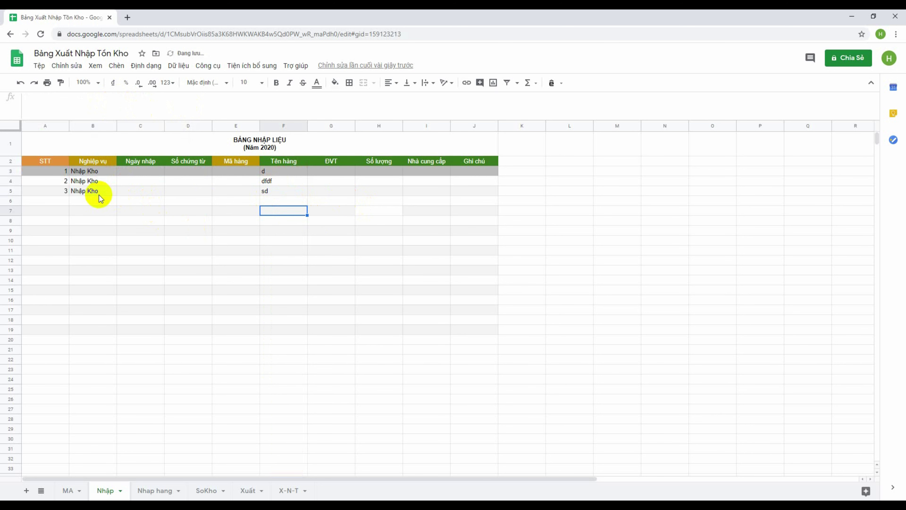
pyautogui.click(92, 173)
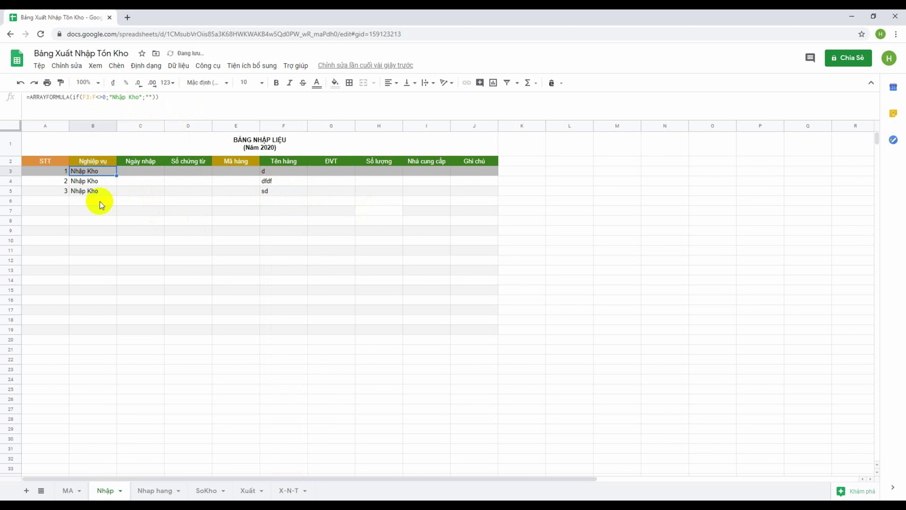
pyautogui.click(89, 190)
pyautogui.click(113, 172)
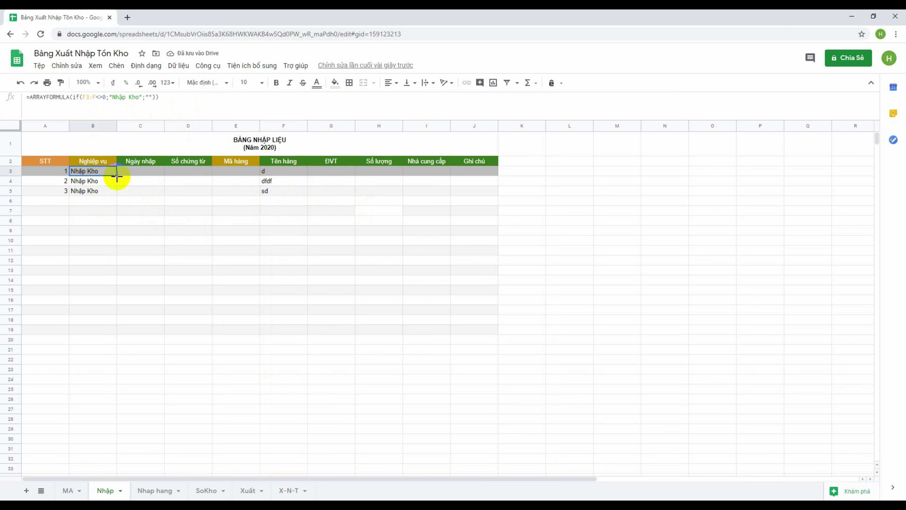
pyautogui.click(55, 155)
pyautogui.click(106, 164)
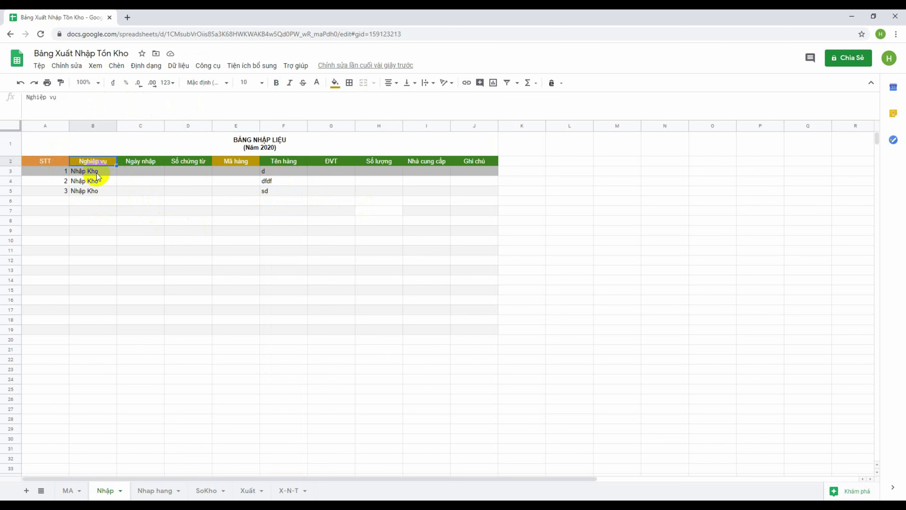
# - Review how the STT formula in A2 builds in its header, then select B3
pyautogui.click(47, 161)
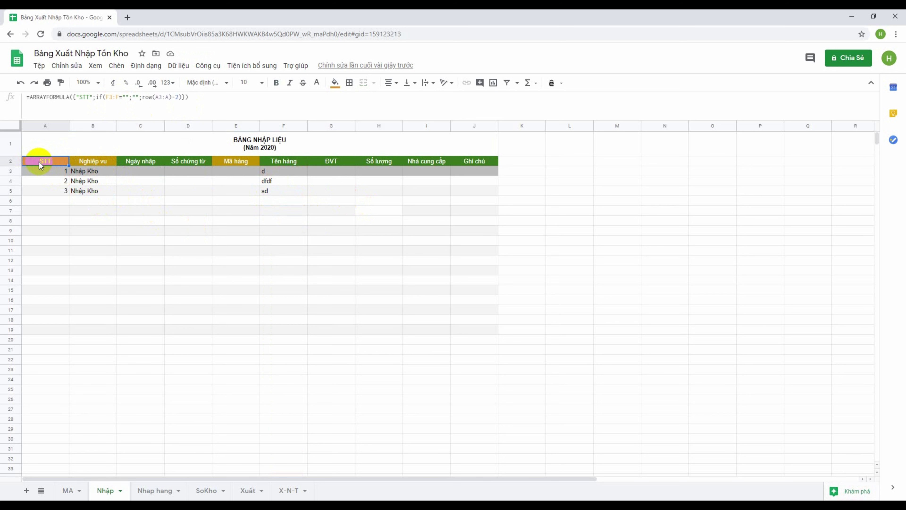
pyautogui.click(78, 98)
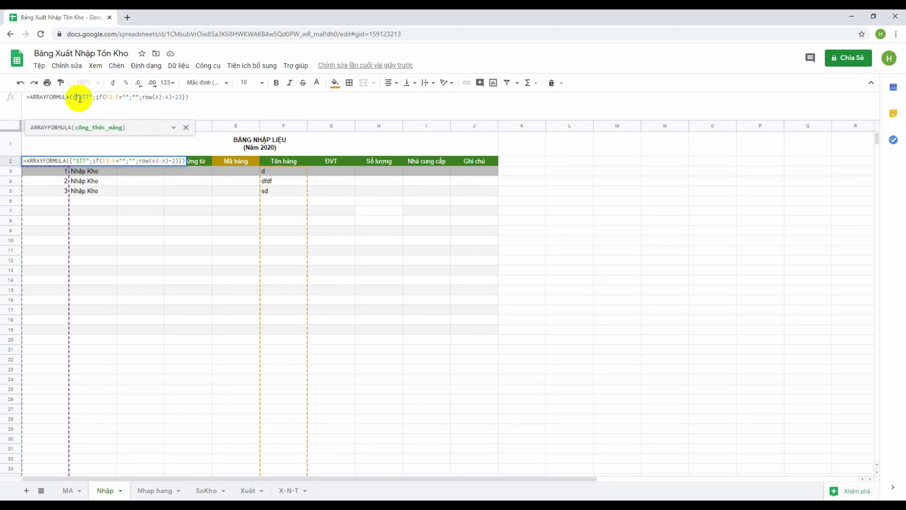
pyautogui.moveTo(73, 97); pyautogui.dragTo(93, 97)
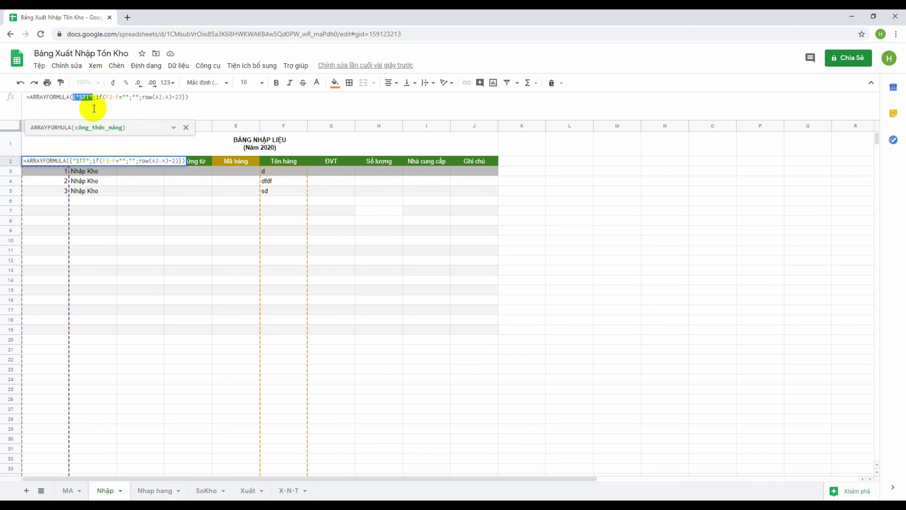
pyautogui.press('Escape')
pyautogui.click(95, 163)
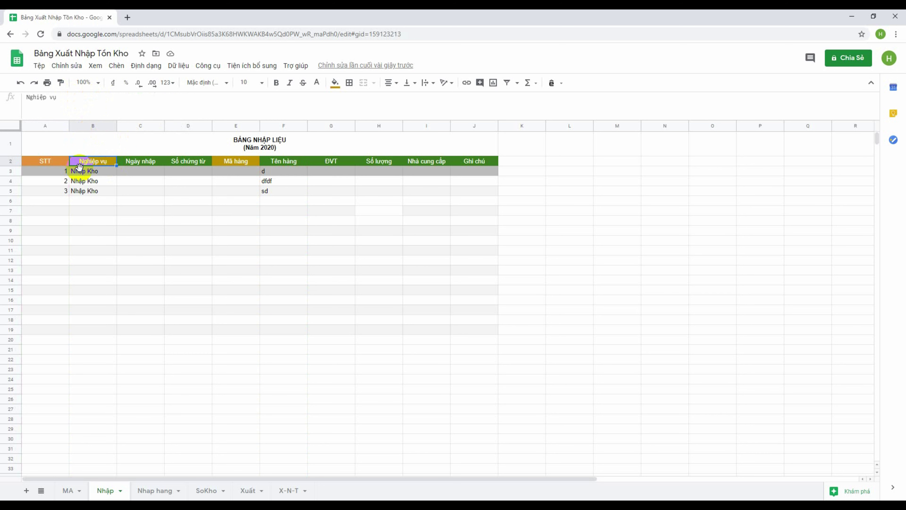
pyautogui.click(81, 173)
# - Copy the Nghiệp vụ formula from B3 into header cell B2
pyautogui.hotkey('ctrl', 'c')
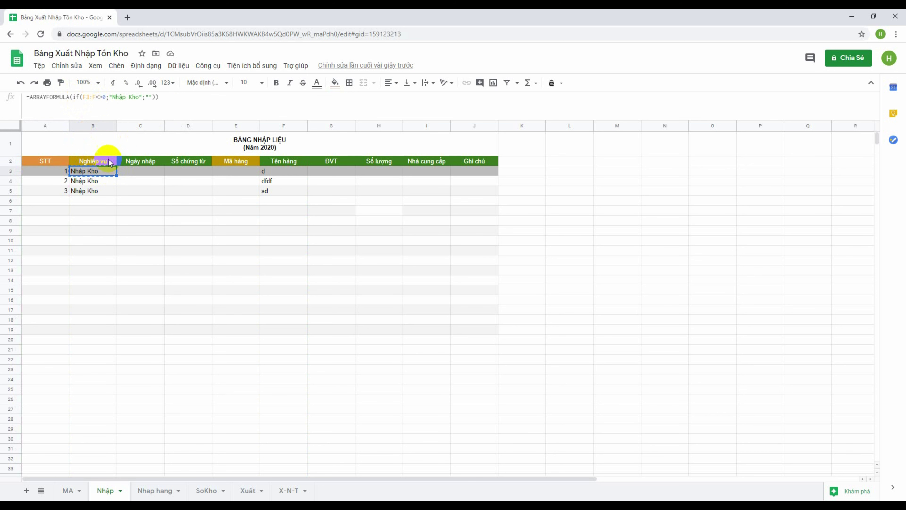
pyautogui.click(105, 149)
pyautogui.click(106, 161)
pyautogui.hotkey('ctrl', 'v')
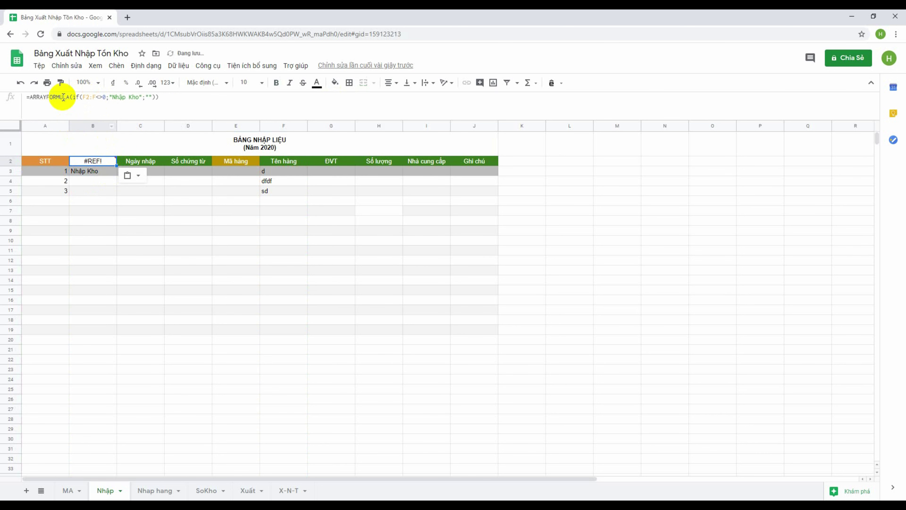
# - Edit B2 to ARRAYFORMULA({"Nghiệp vụ";if(...)}), which returns #REF!
pyautogui.click(70, 96)
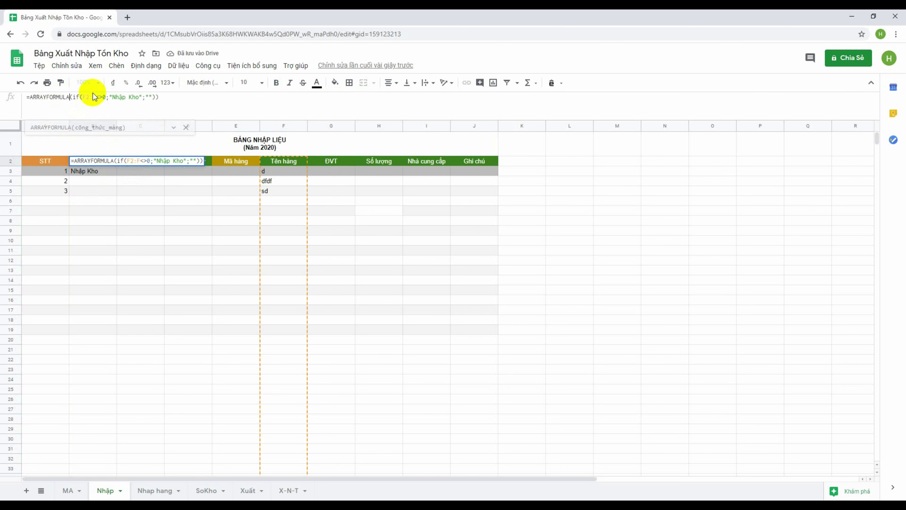
pyautogui.press('Right')
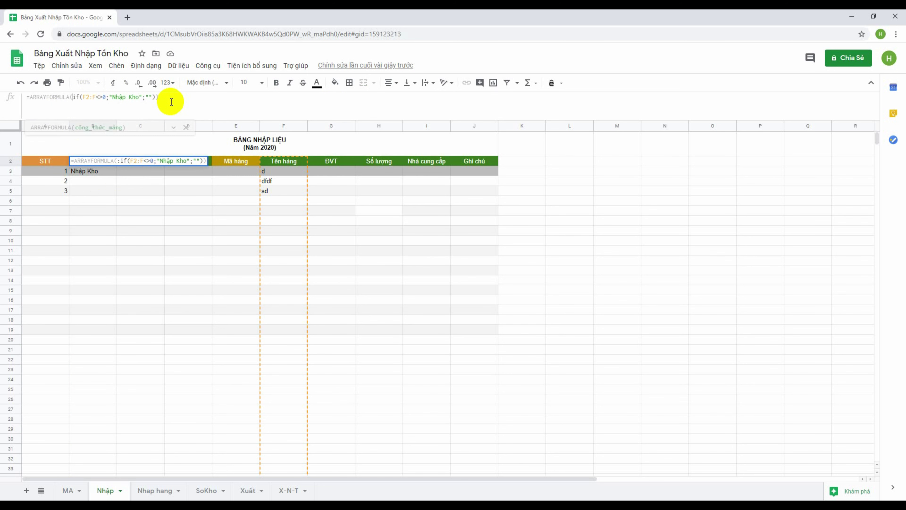
pyautogui.write('0')
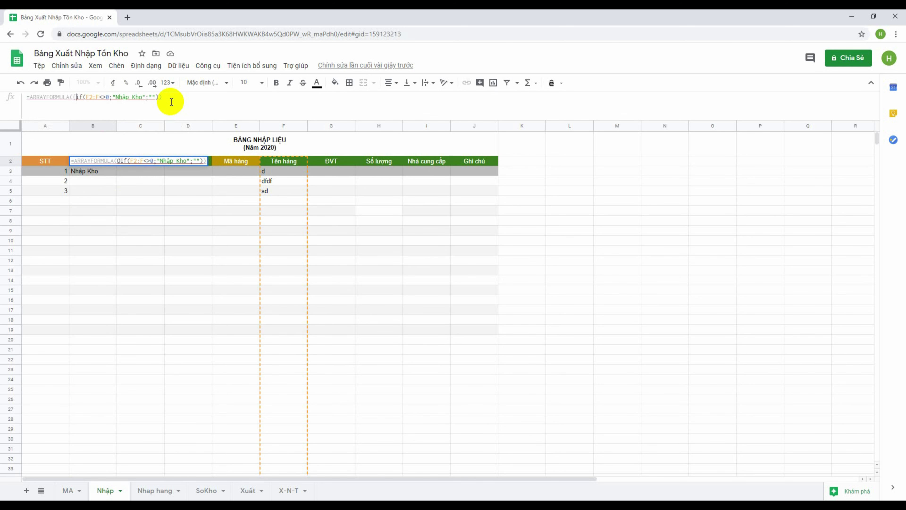
pyautogui.write('"')
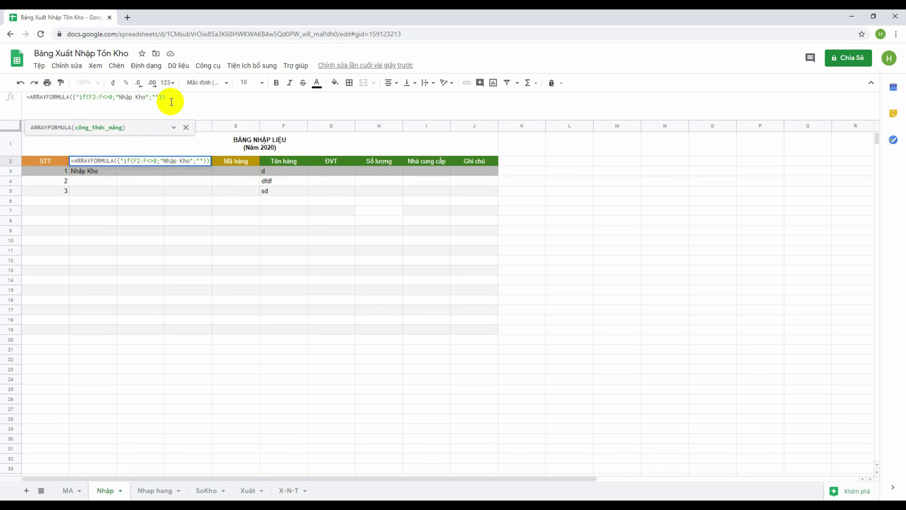
pyautogui.write('Nghiệp vụ')
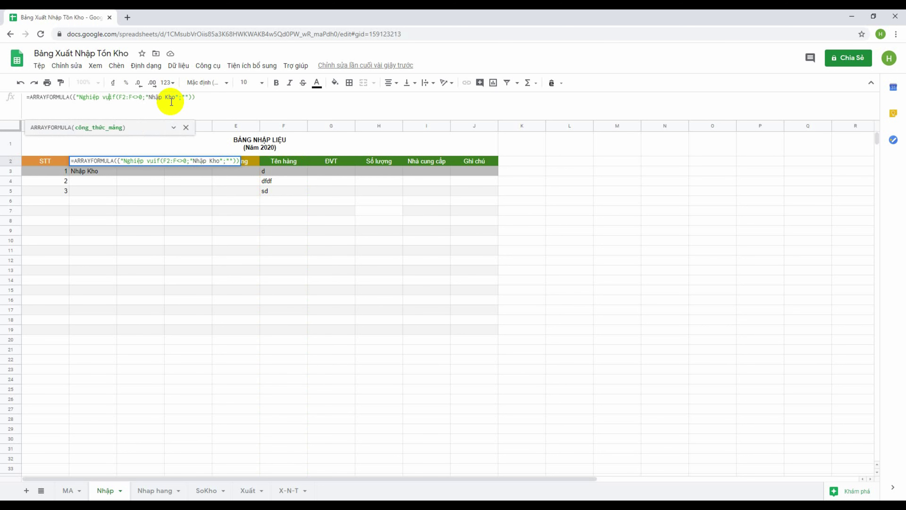
pyautogui.write('"')
pyautogui.press('BackSpace')
pyautogui.write('";')
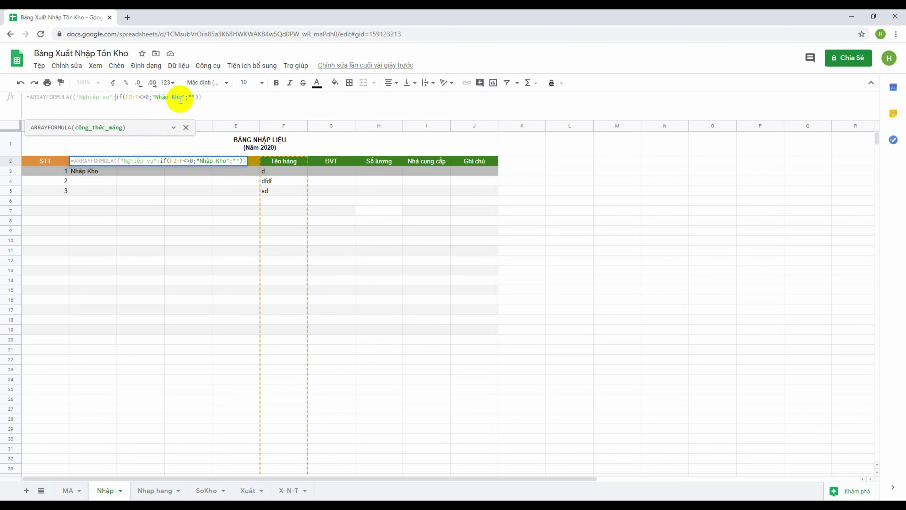
pyautogui.click(199, 96)
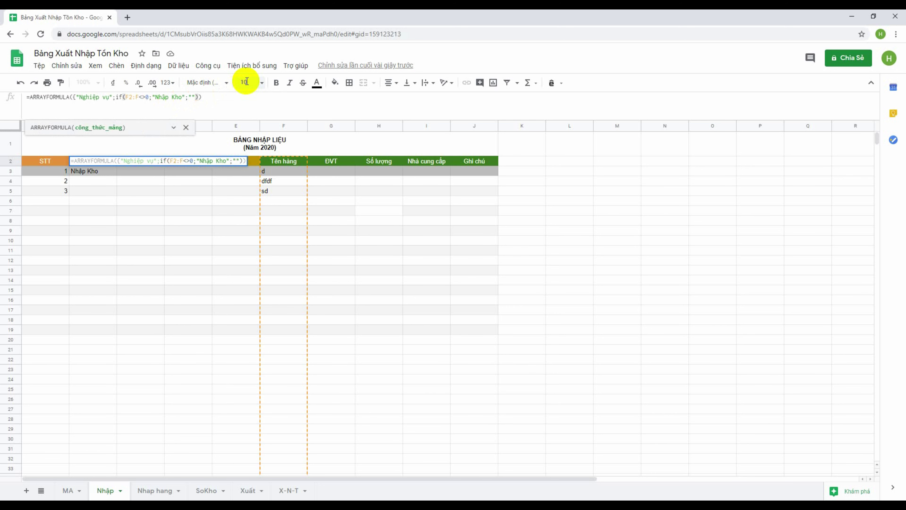
pyautogui.write('}')
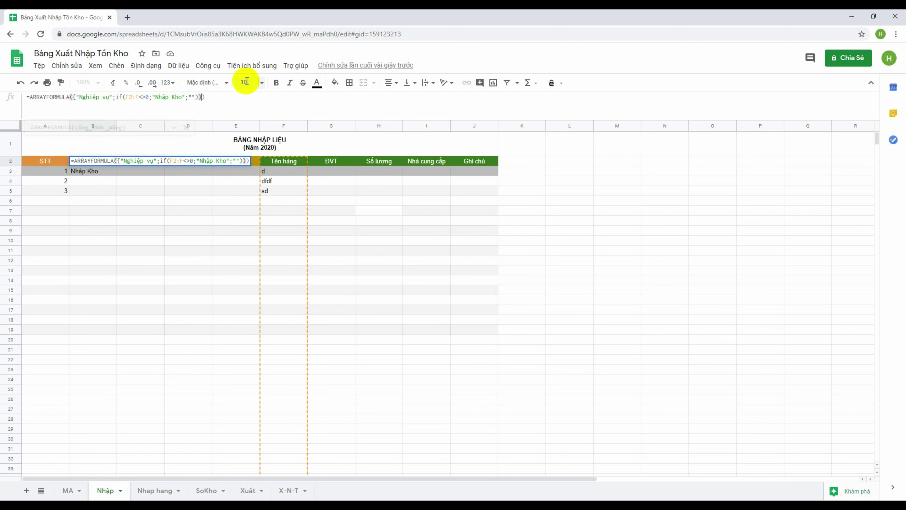
pyautogui.write('Ư')
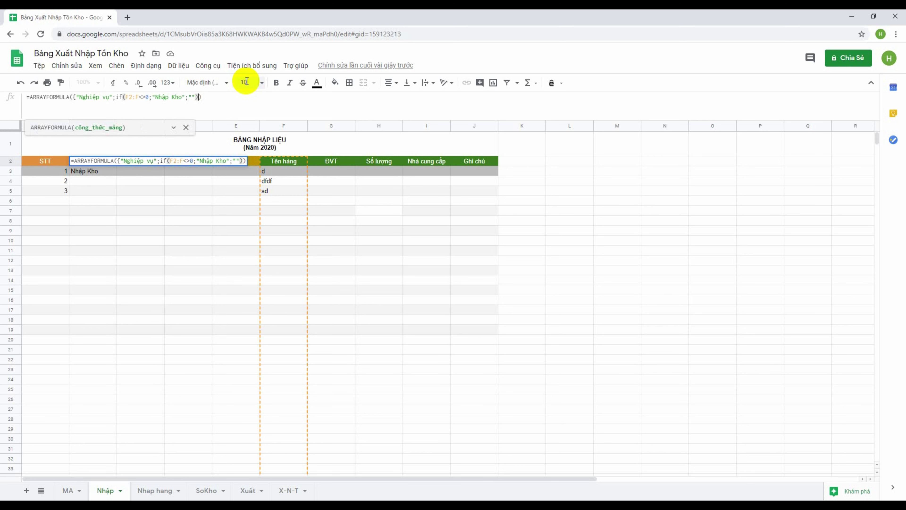
pyautogui.write('}')
pyautogui.press('Return')
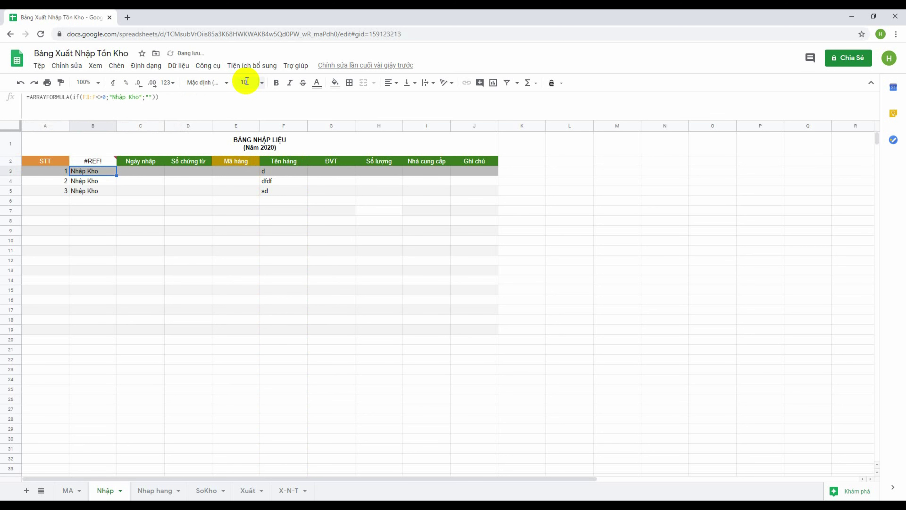
# - Clear the old Nghiệp vụ formulas from B3:B6
pyautogui.press('Up')
pyautogui.press('Up')
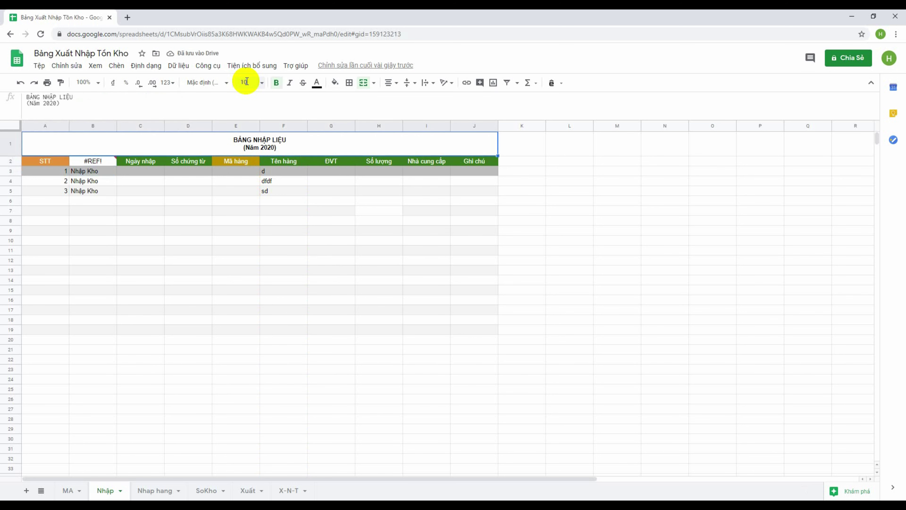
pyautogui.press('Down')
pyautogui.press('Down')
pyautogui.press('Down')
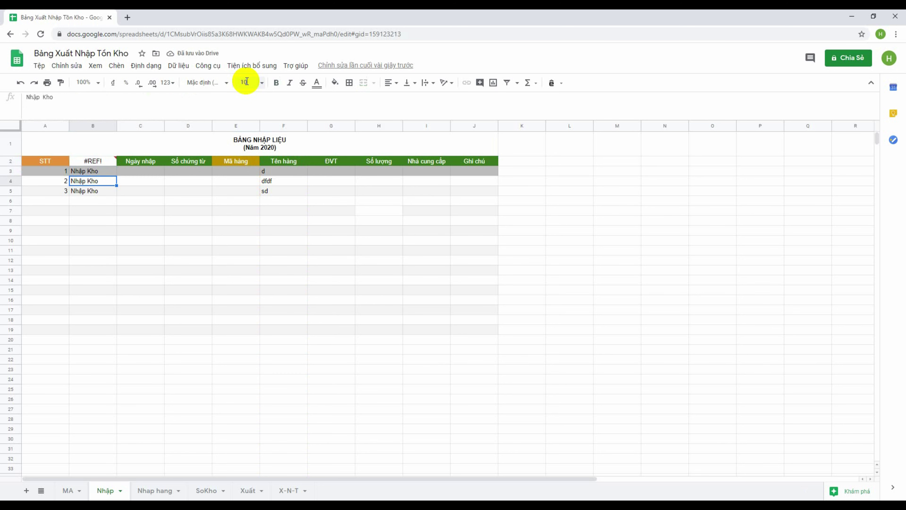
pyautogui.press('Up')
pyautogui.hotkey('shift', 'Down')
pyautogui.hotkey('shift', 'Down')
pyautogui.hotkey('shift', 'Down')
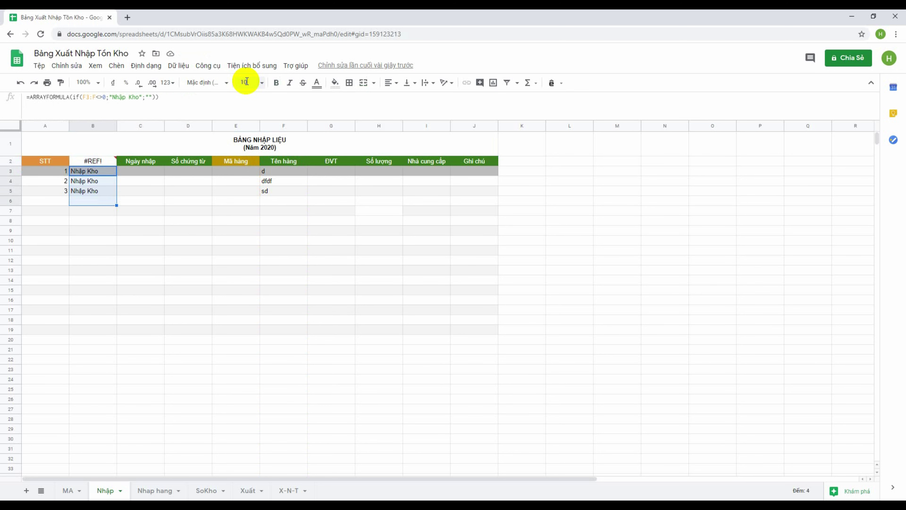
pyautogui.press('Delete')
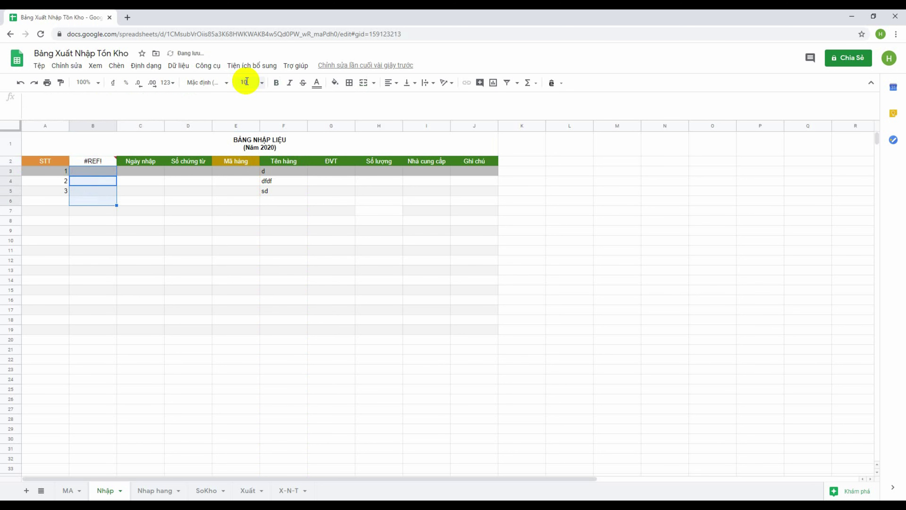
# - Fix the #REF! in B2 so its range starts at F3 and shows Nhập Kho per item
pyautogui.click(103, 162)
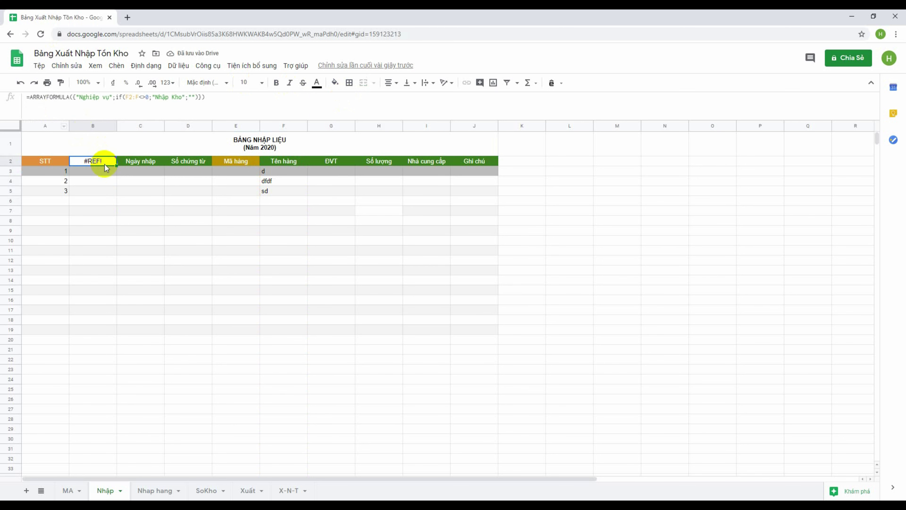
pyautogui.moveTo(93, 161)
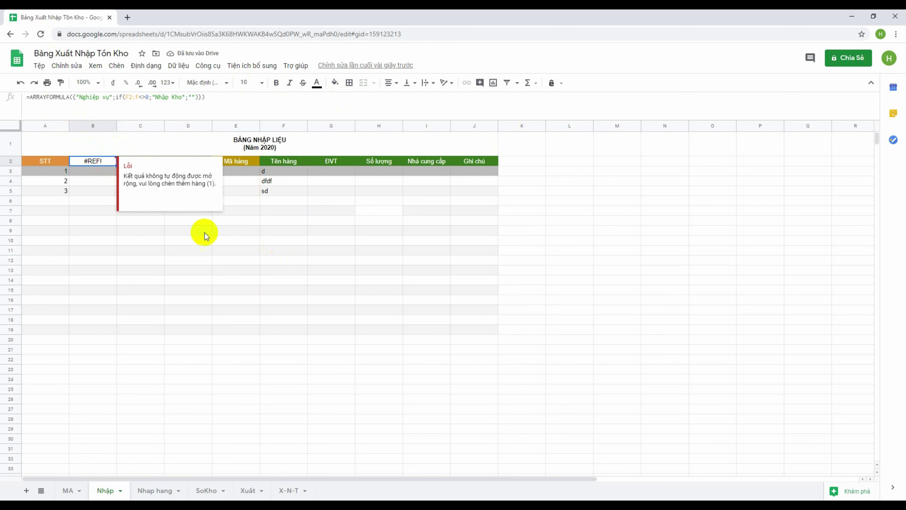
pyautogui.click(81, 209)
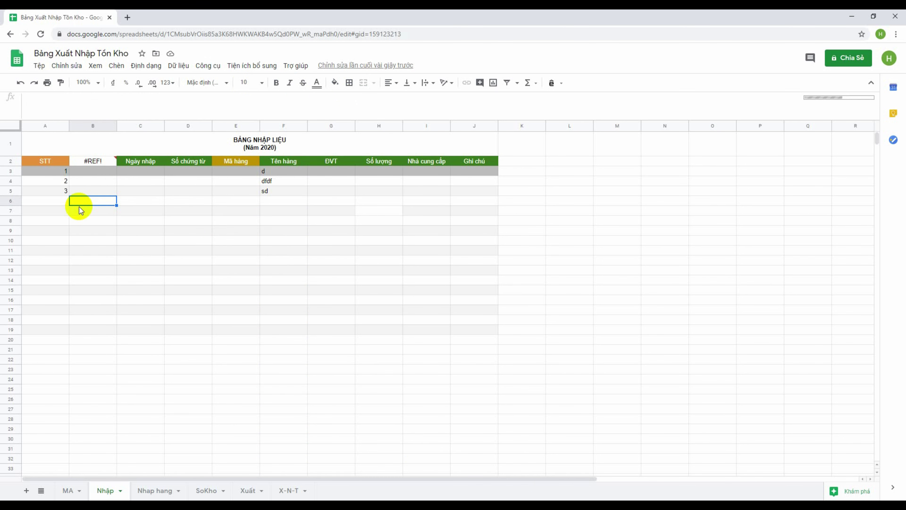
pyautogui.click(89, 162)
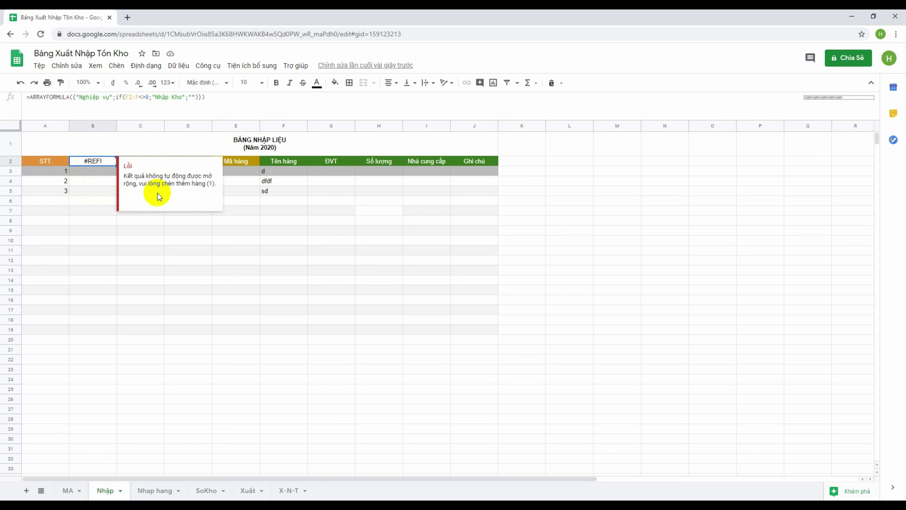
pyautogui.click(126, 96)
pyautogui.press('Delete')
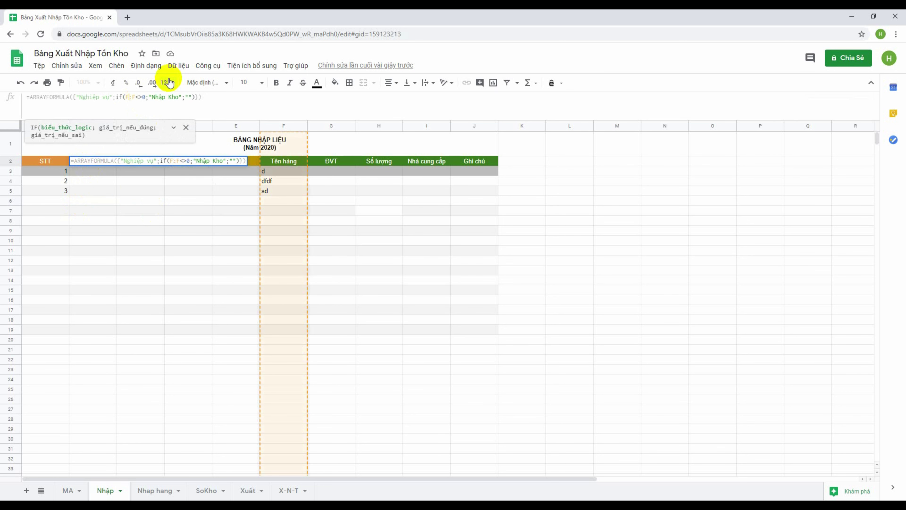
pyautogui.write('3')
pyautogui.press('Return')
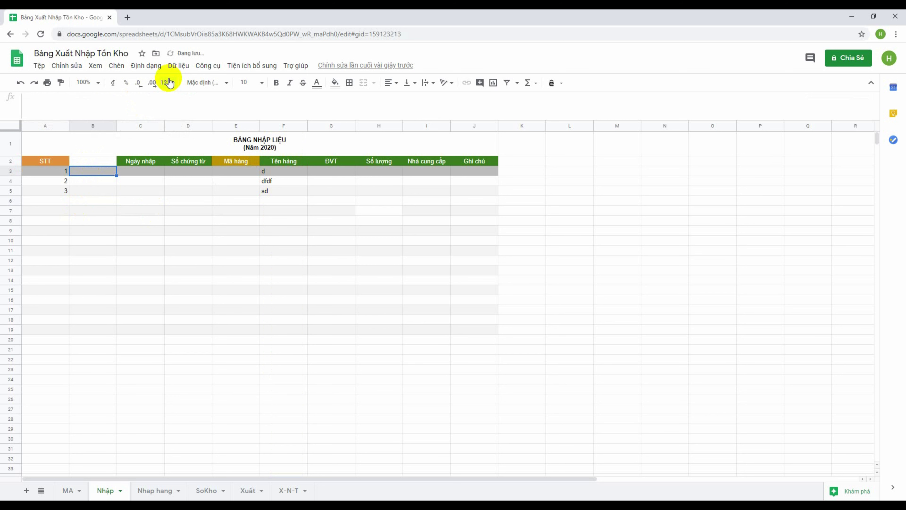
pyautogui.click(132, 190)
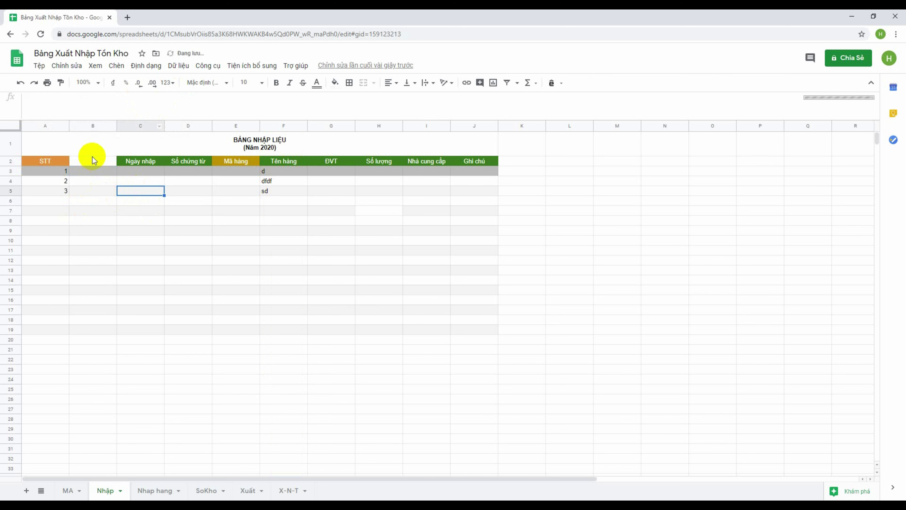
pyautogui.click(92, 160)
pyautogui.click(128, 190)
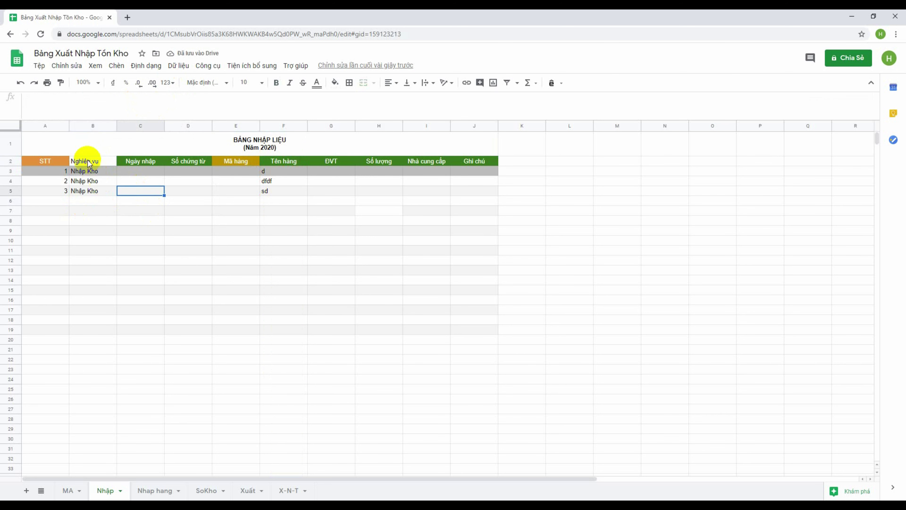
# - Give the Nghiệp vụ header cell B2 an orange fill
pyautogui.click(90, 162)
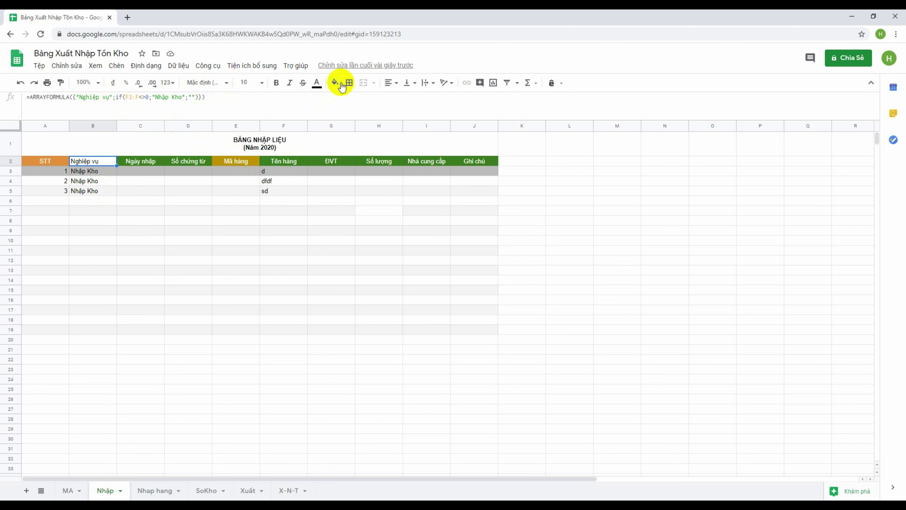
pyautogui.click(334, 83)
pyautogui.click(362, 174)
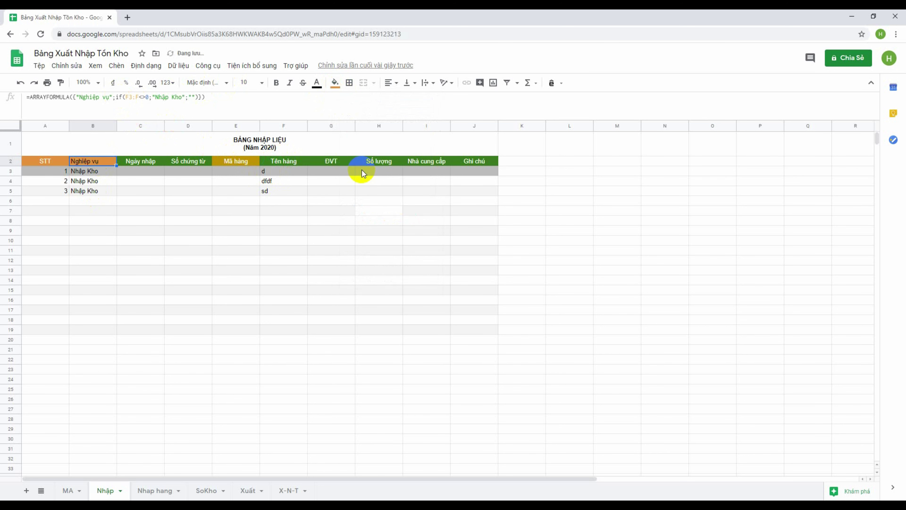
pyautogui.click(151, 193)
# - Make the Nghiệp vụ header text white
pyautogui.click(97, 160)
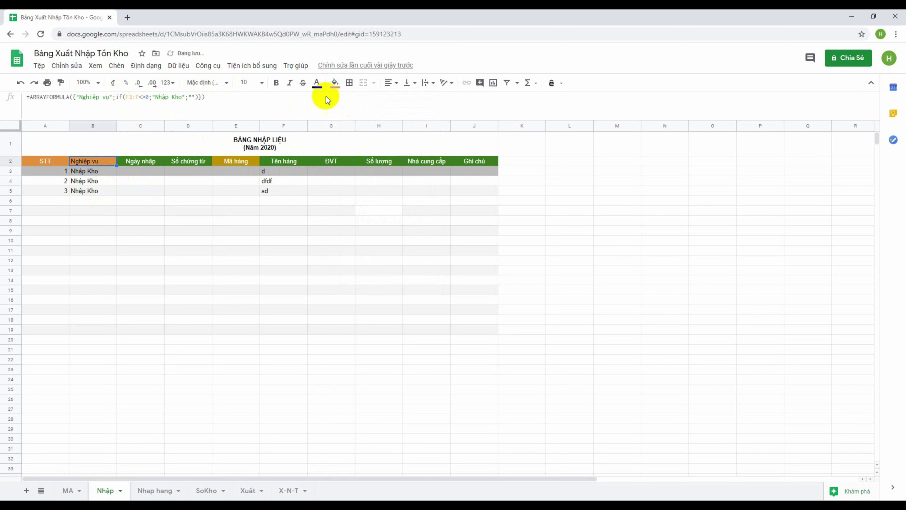
pyautogui.click(321, 85)
pyautogui.click(414, 115)
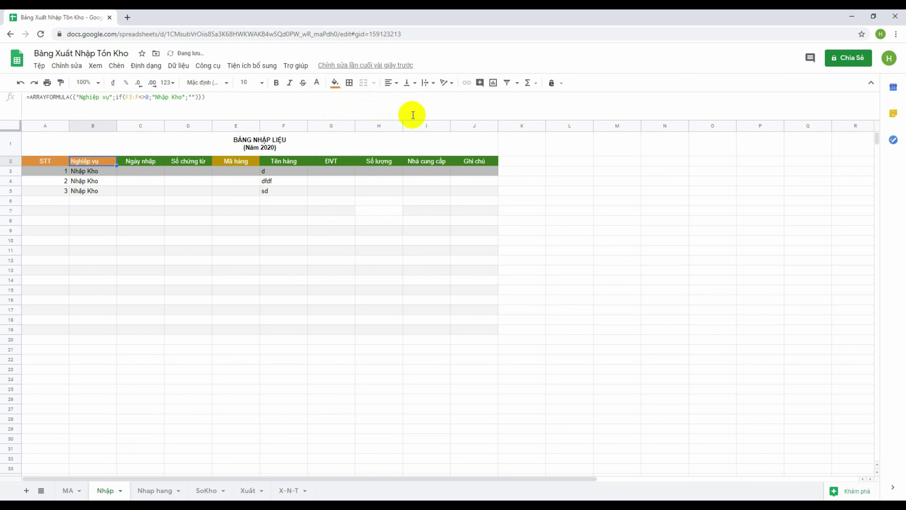
pyautogui.click(157, 209)
pyautogui.click(90, 172)
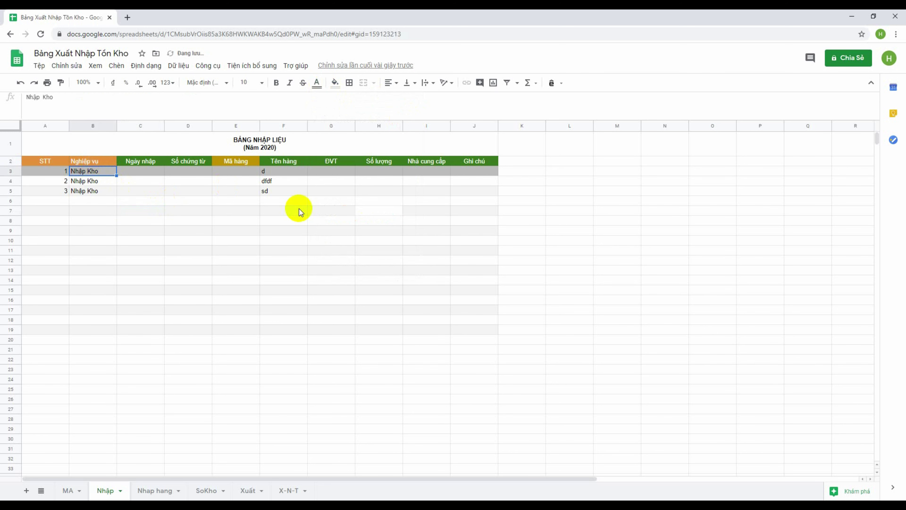
# - Copy the test entry sd from F5 down to F9 and check Nghiệp vụ extends
pyautogui.click(279, 192)
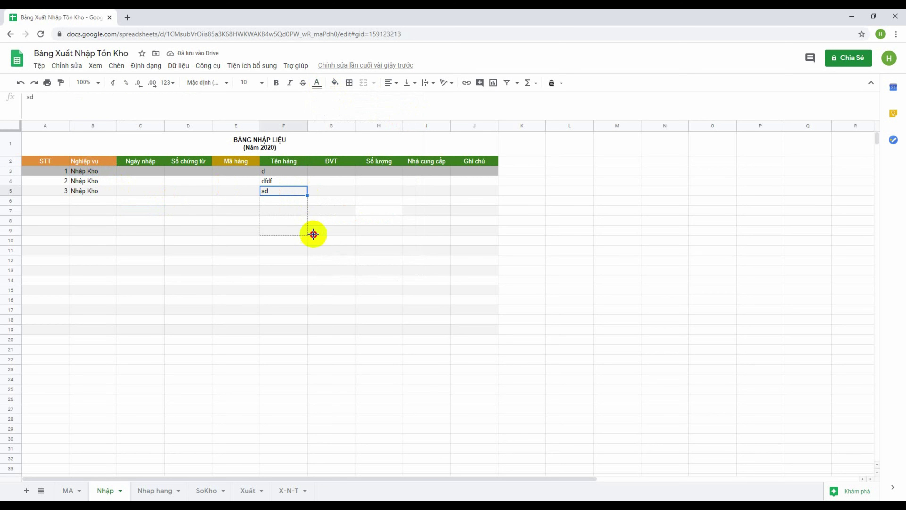
pyautogui.moveTo(307, 195); pyautogui.dragTo(311, 233)
pyautogui.click(142, 200)
pyautogui.click(91, 191)
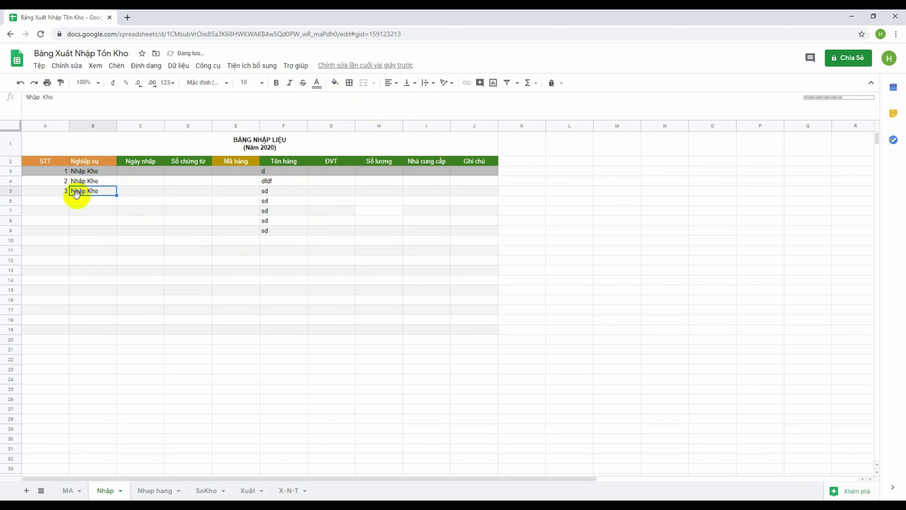
pyautogui.moveTo(117, 196); pyautogui.dragTo(117, 231)
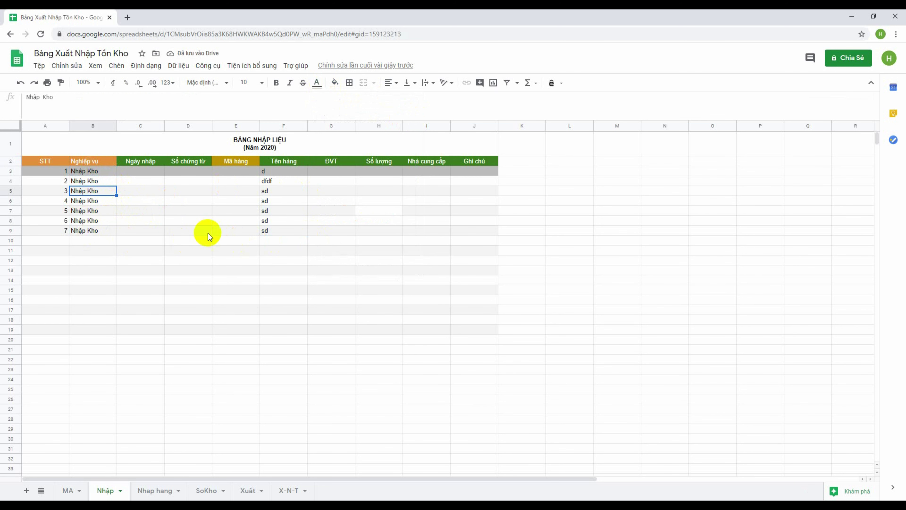
pyautogui.click(92, 164)
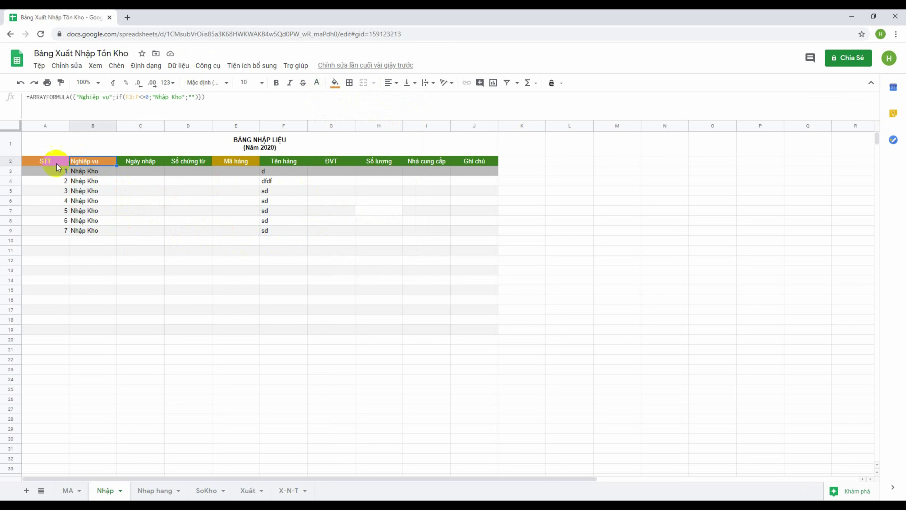
# - Clear the test Tên hàng entries below row 3
pyautogui.click(232, 161)
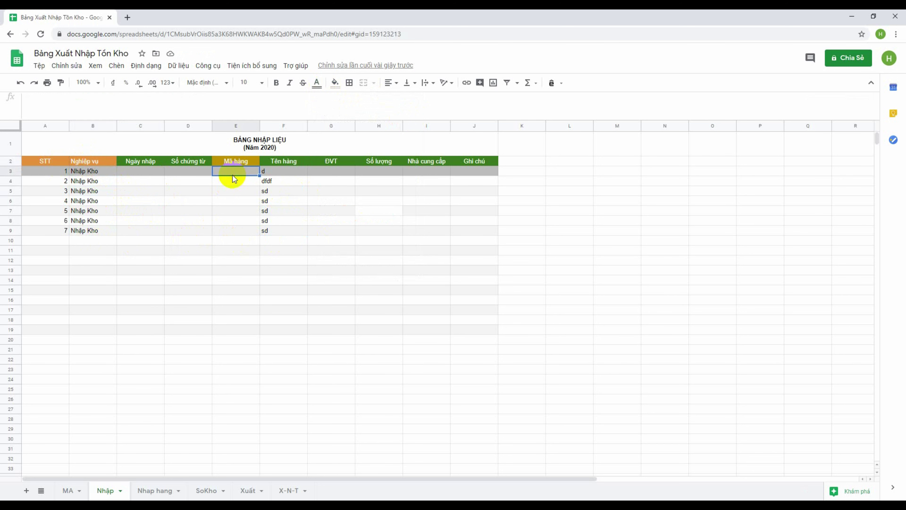
pyautogui.click(281, 175)
pyautogui.moveTo(285, 251); pyautogui.dragTo(276, 186)
pyautogui.press('Delete')
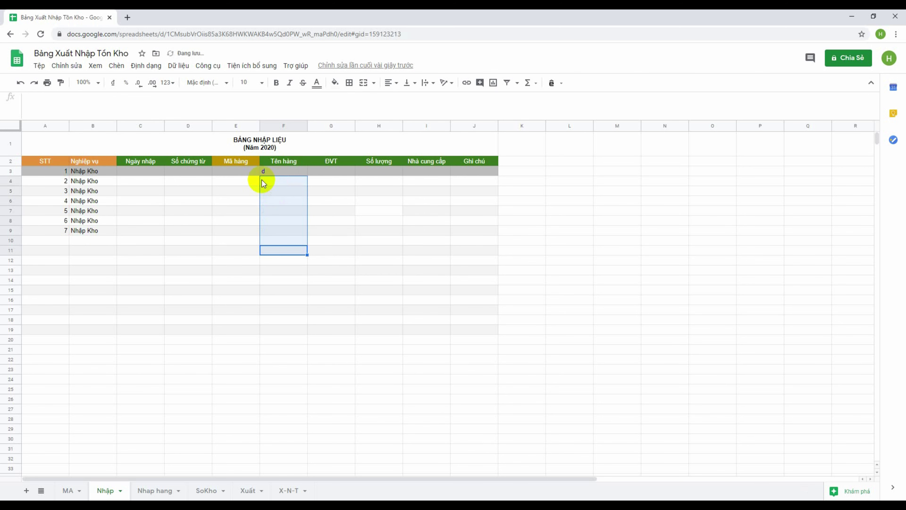
# - Copy Vật liệu A from MA's C3 into F3 on the Nhập sheet
pyautogui.click(67, 490)
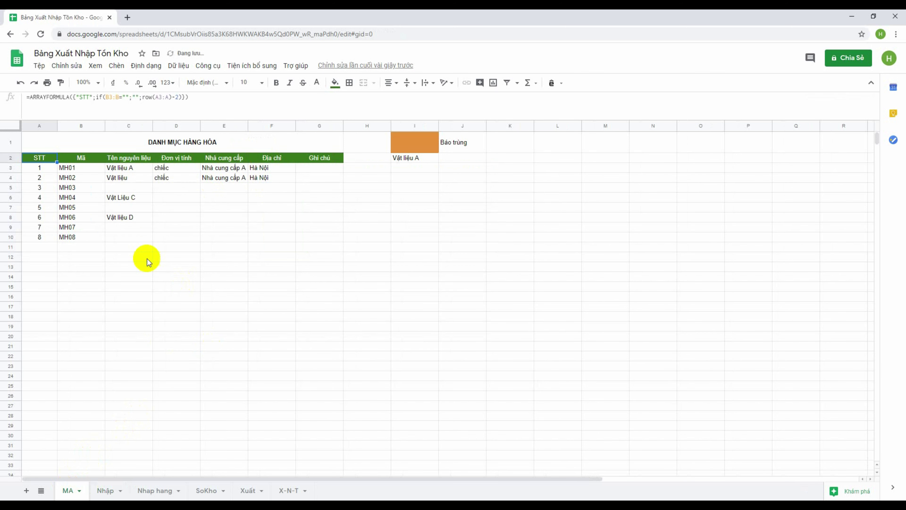
pyautogui.click(123, 168)
pyautogui.hotkey('ctrl', 'c')
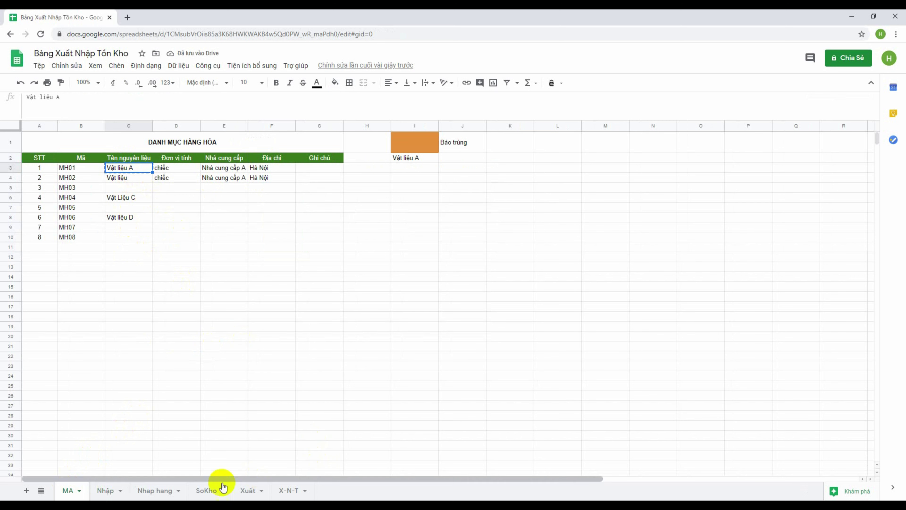
pyautogui.click(105, 490)
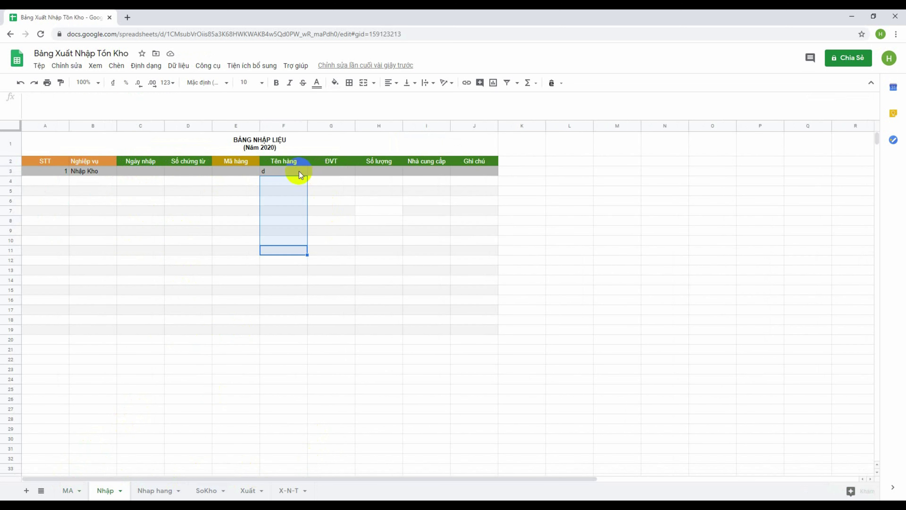
pyautogui.click(283, 169)
pyautogui.hotkey('ctrl', 'v')
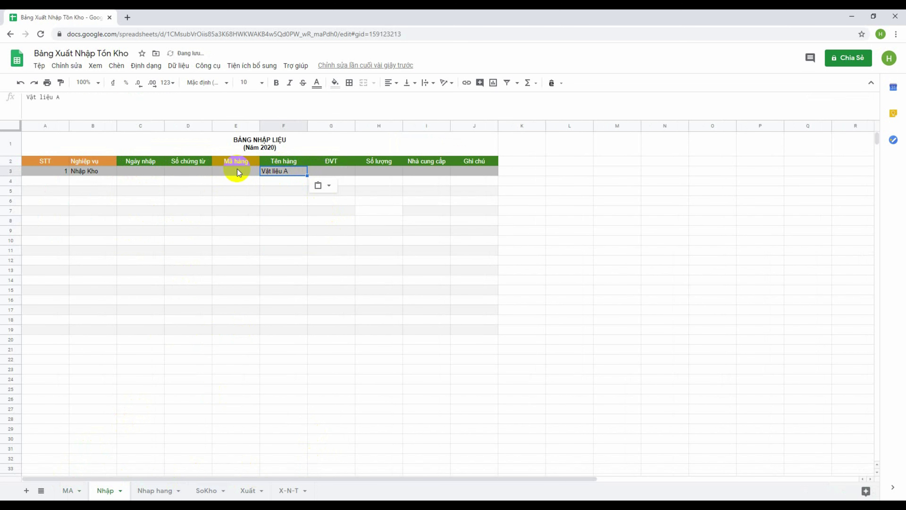
# - Look up Vật liệu A's item code MH01 on the MA sheet, then return to Nhập
pyautogui.click(239, 170)
pyautogui.click(70, 490)
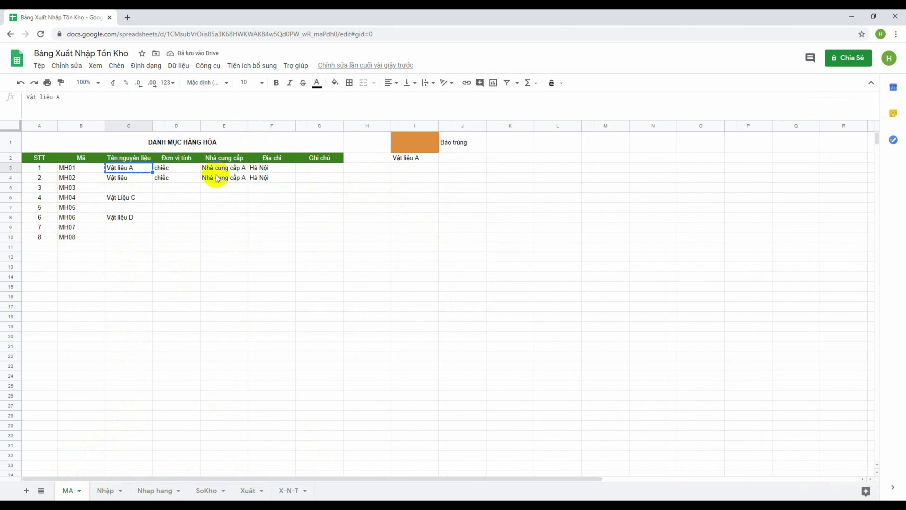
pyautogui.click(409, 248)
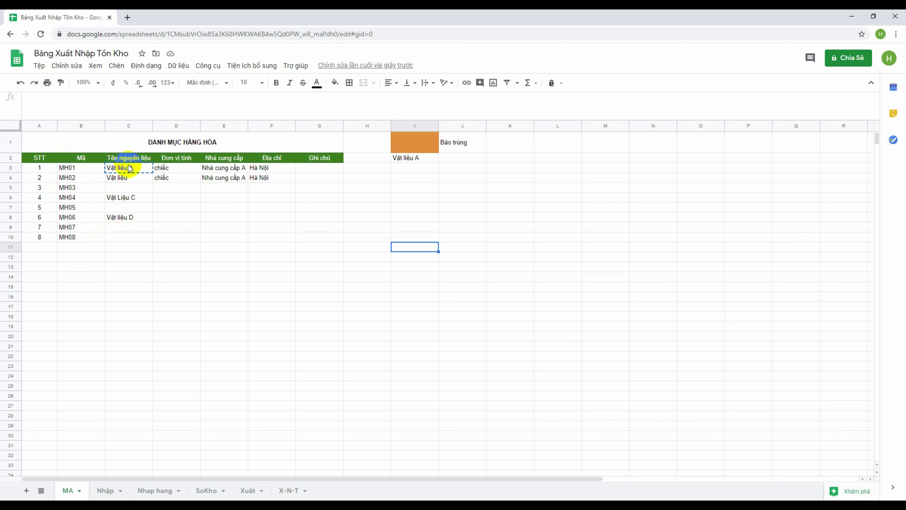
pyautogui.click(82, 166)
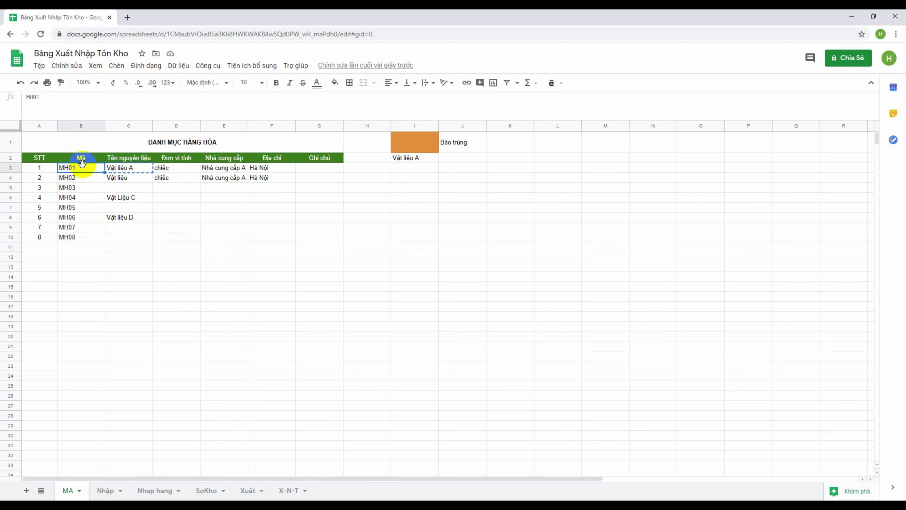
pyautogui.click(124, 158)
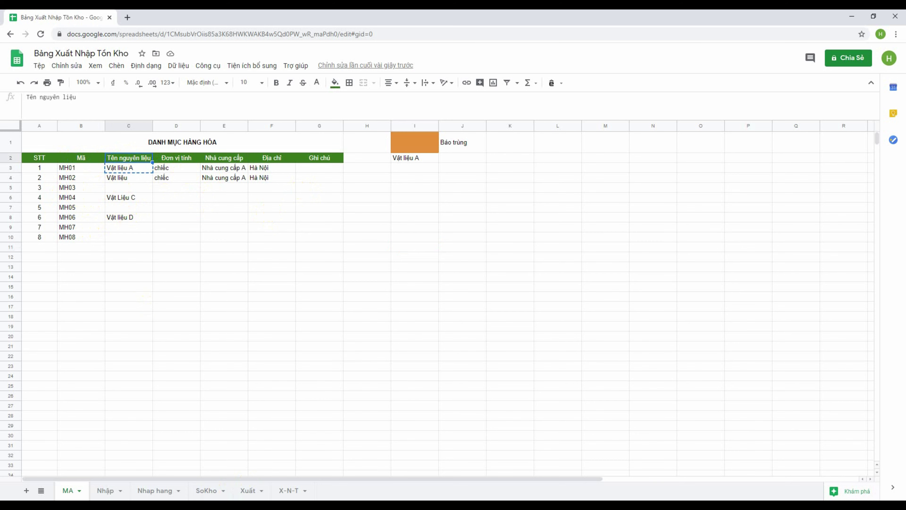
pyautogui.click(108, 490)
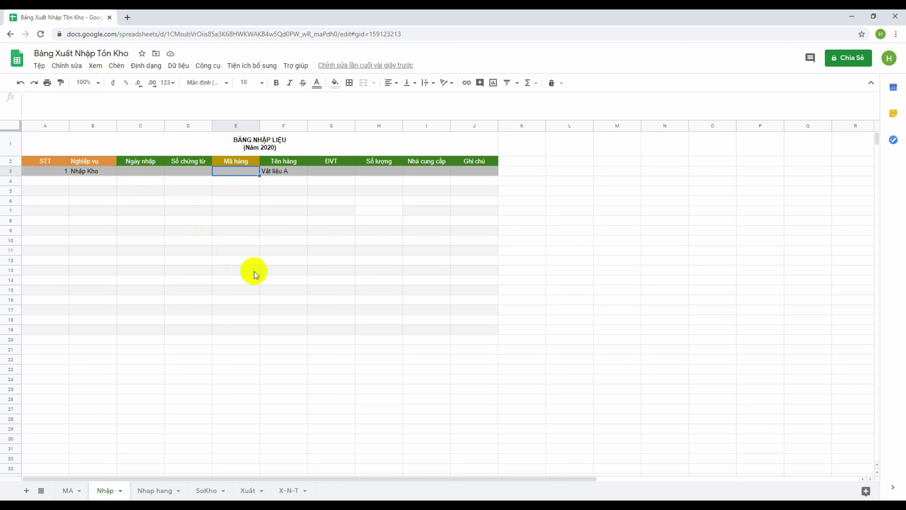
pyautogui.click(271, 171)
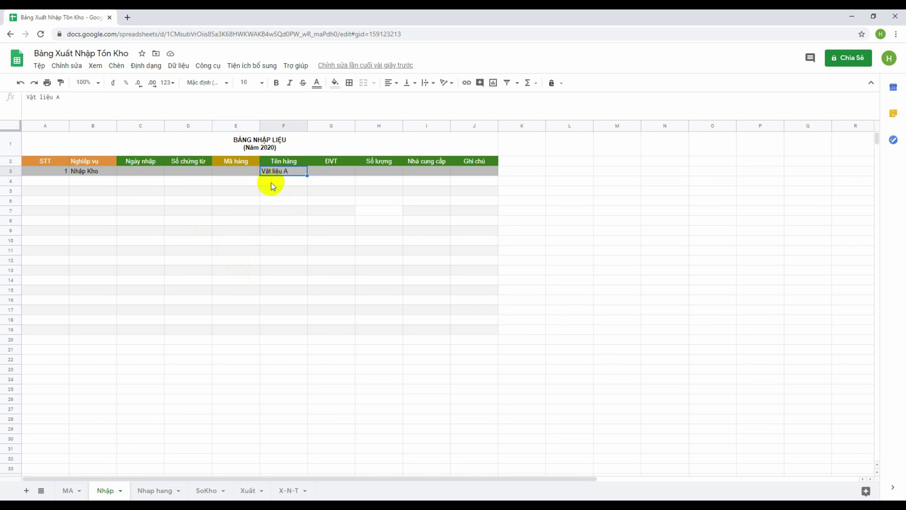
pyautogui.click(61, 490)
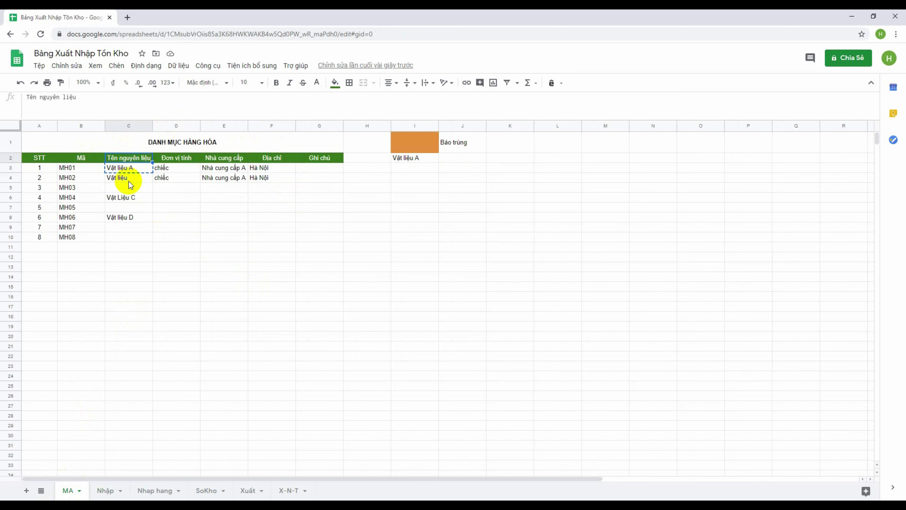
pyautogui.click(109, 490)
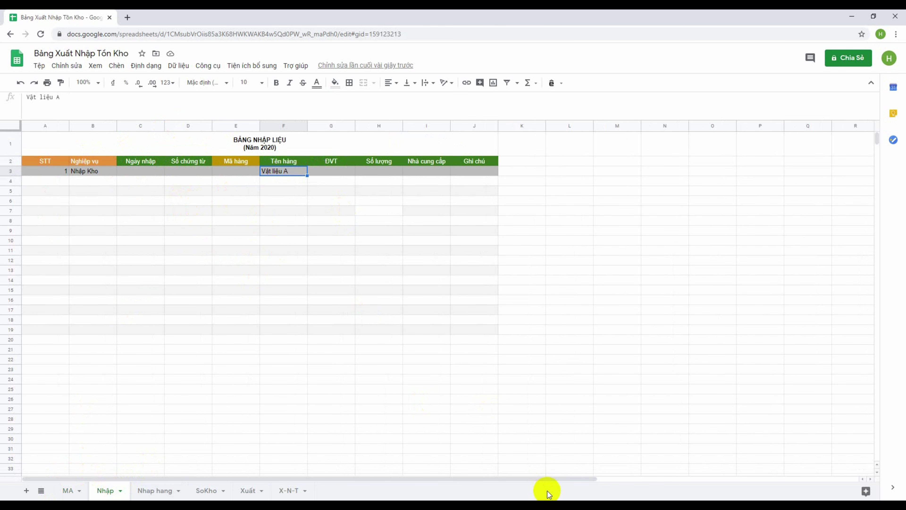
pyautogui.click(540, 208)
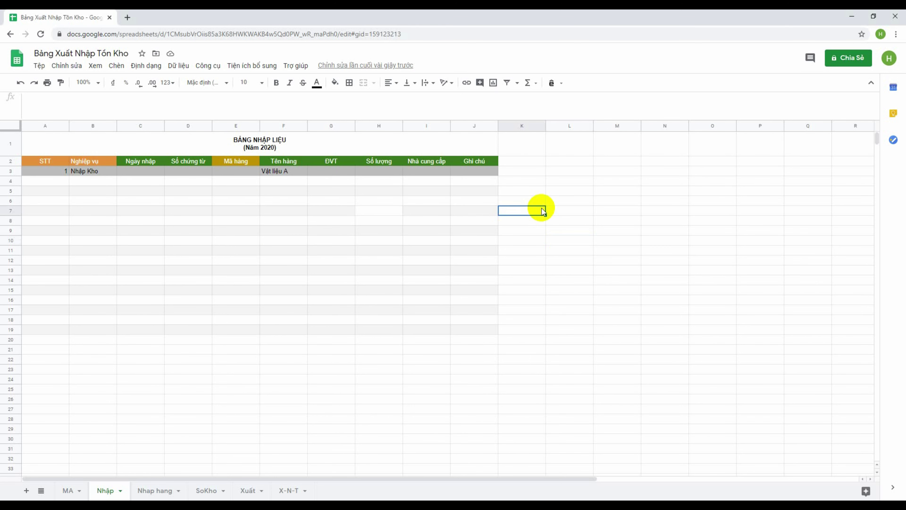
pyautogui.click(78, 492)
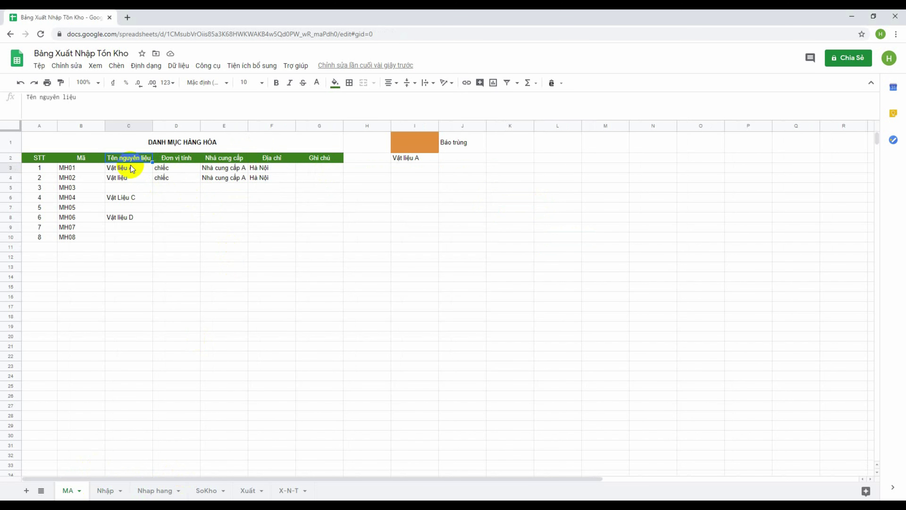
pyautogui.click(81, 157)
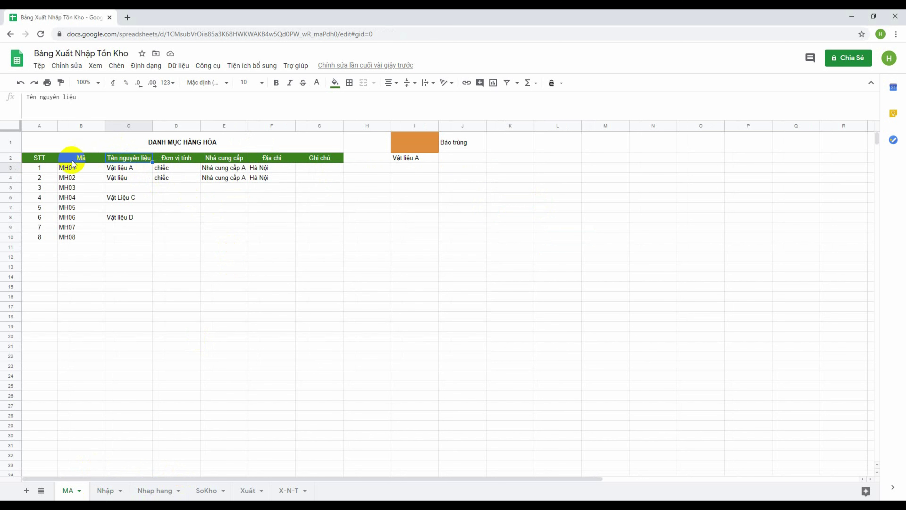
pyautogui.click(107, 490)
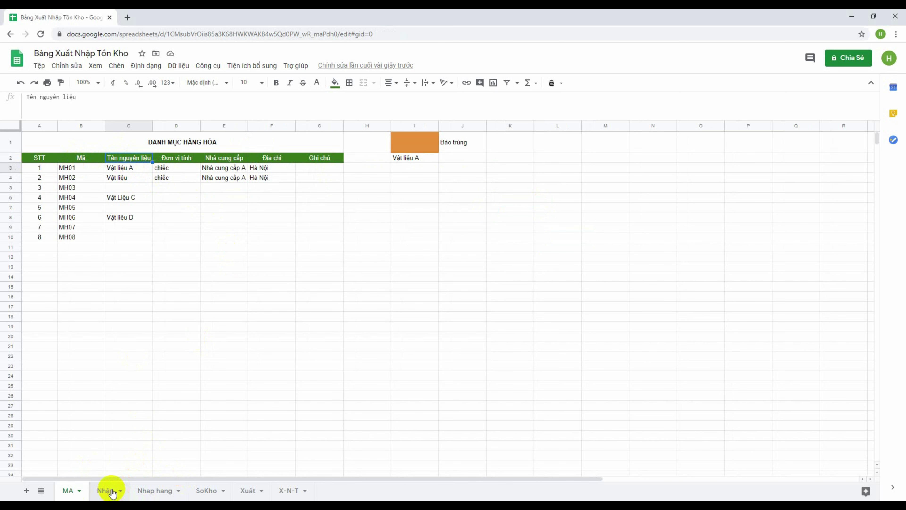
# - Enter ={MA!B3:B;MA!C3:C} in L4 to stack MA's codes MH01–MH08 and names
pyautogui.click(578, 180)
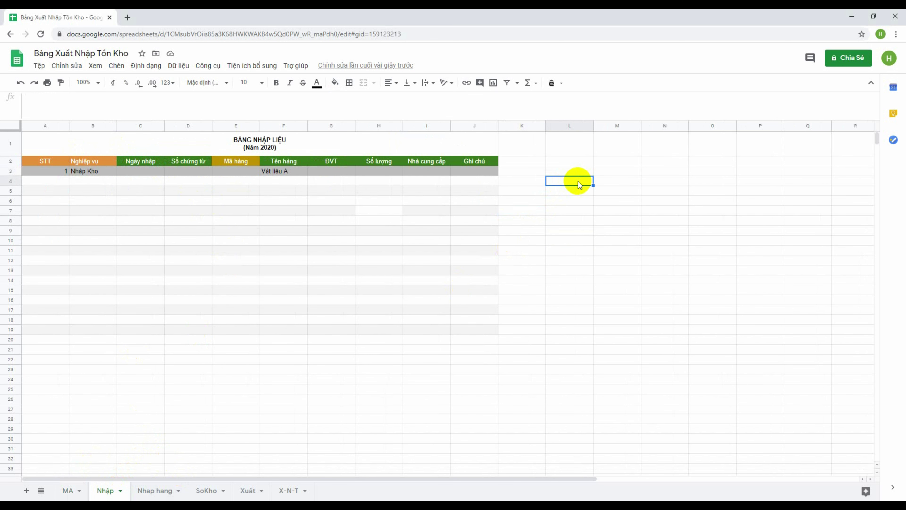
pyautogui.write('=')
pyautogui.write('{')
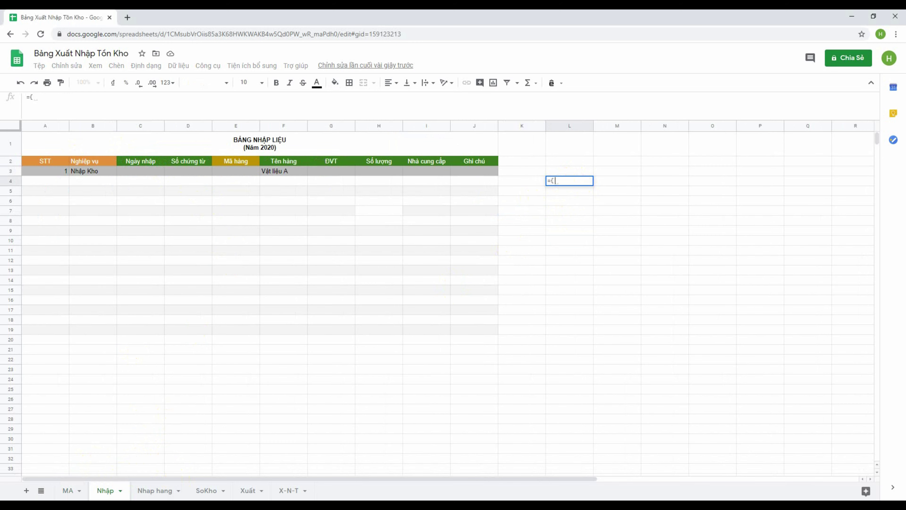
pyautogui.click(66, 492)
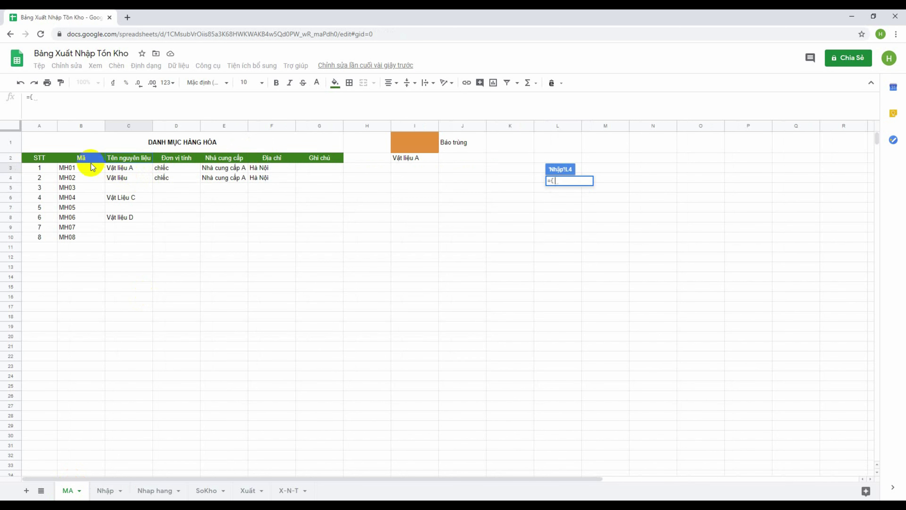
pyautogui.click(88, 167)
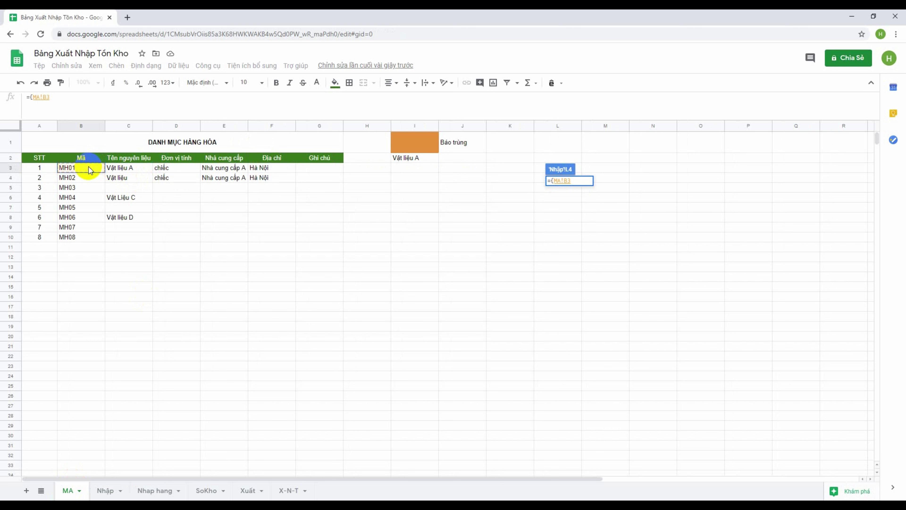
pyautogui.write(':')
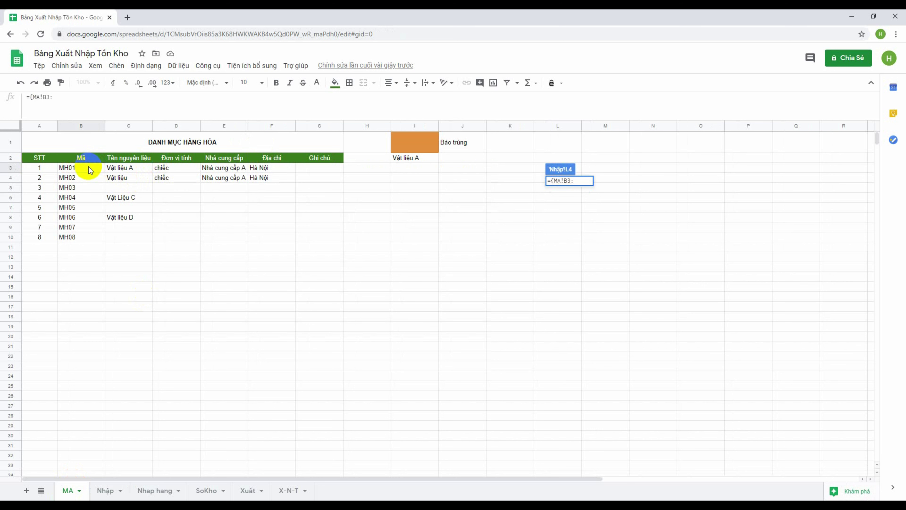
pyautogui.write('B')
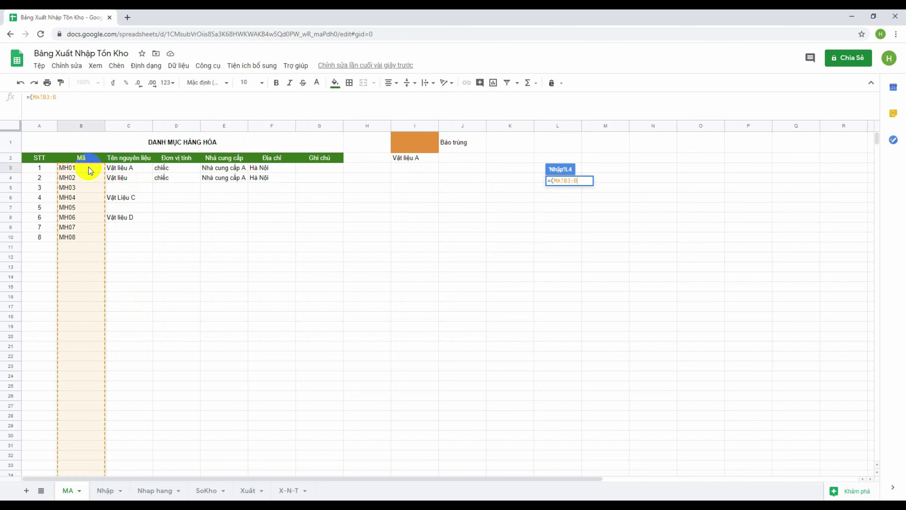
pyautogui.write(';')
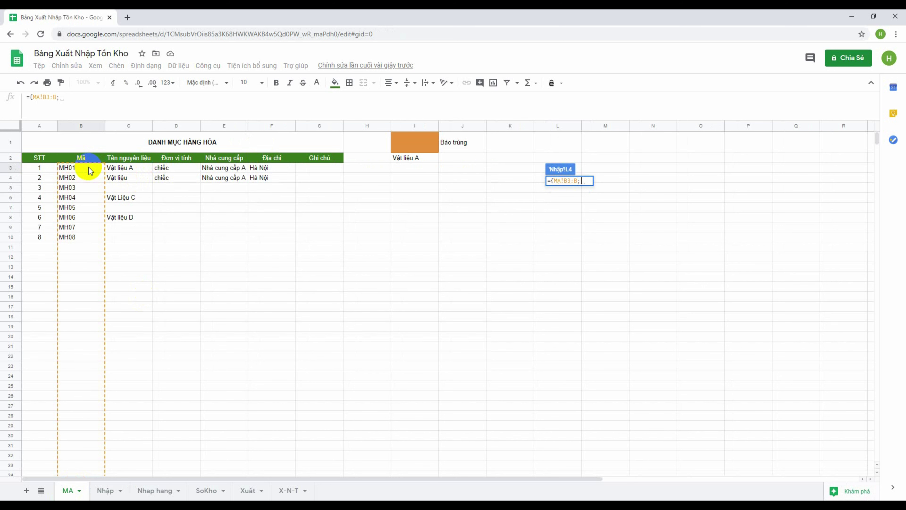
pyautogui.click(134, 170)
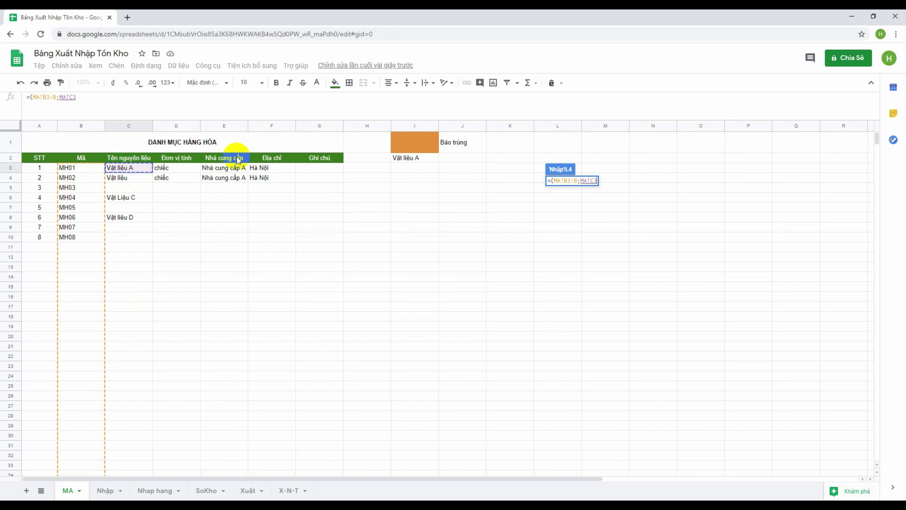
pyautogui.write(':C')
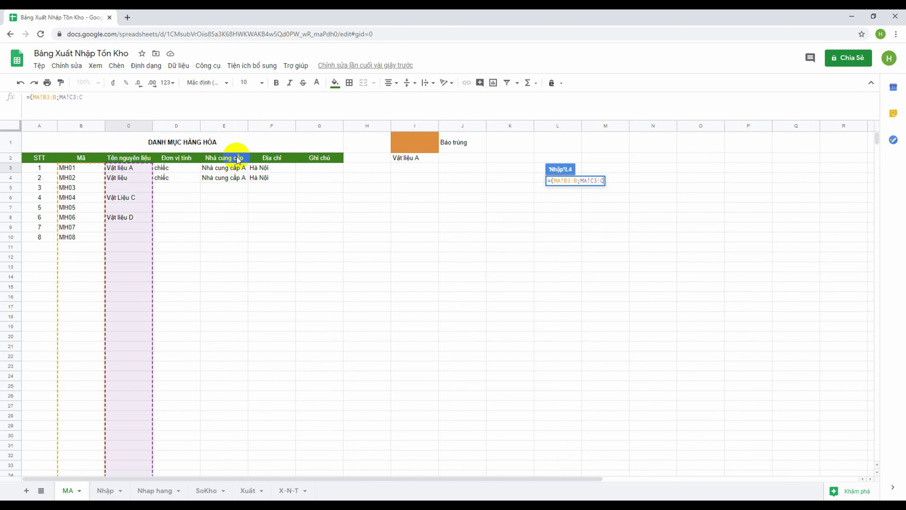
pyautogui.write('Ư')
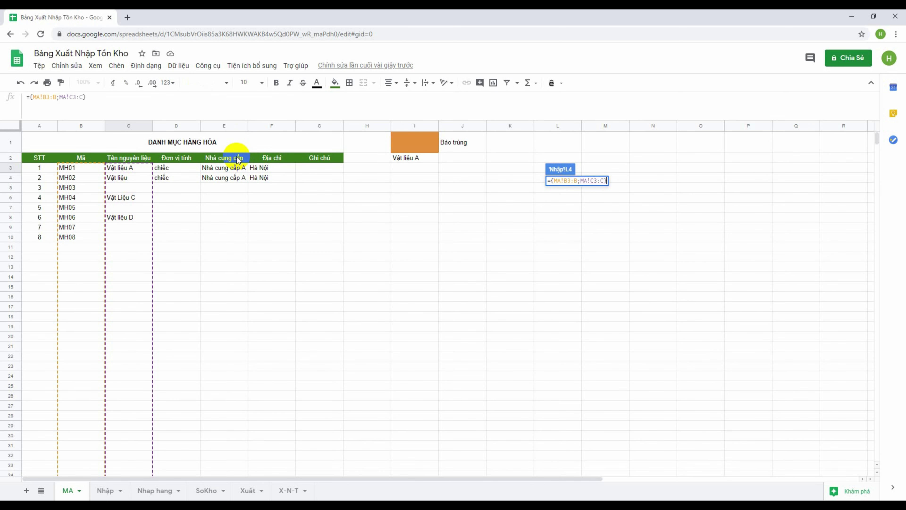
pyautogui.press('Return')
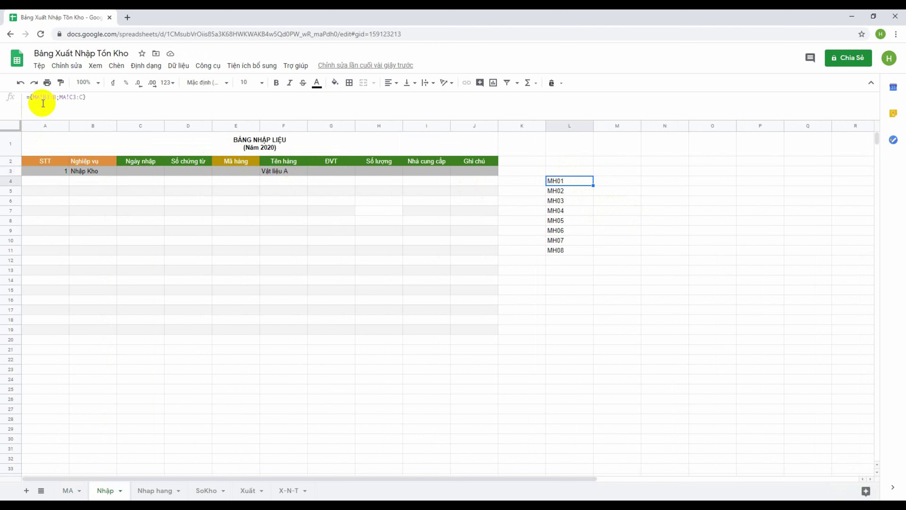
# - Scroll the Nhập sheet, then switch to the MA sheet's DANH MỤC HÀNG HÓA list
pyautogui.scroll(-5, 569, 313)
pyautogui.scroll(-5, 575, 308)
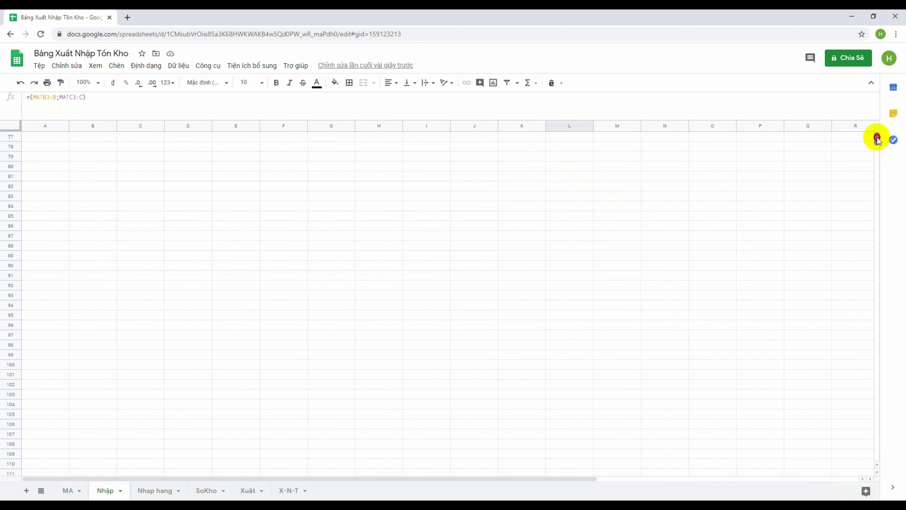
pyautogui.moveTo(876, 139)
pyautogui.mouseDown()
pyautogui.moveTo(878, 448)
pyautogui.moveTo(853, 139)
pyautogui.mouseUp()
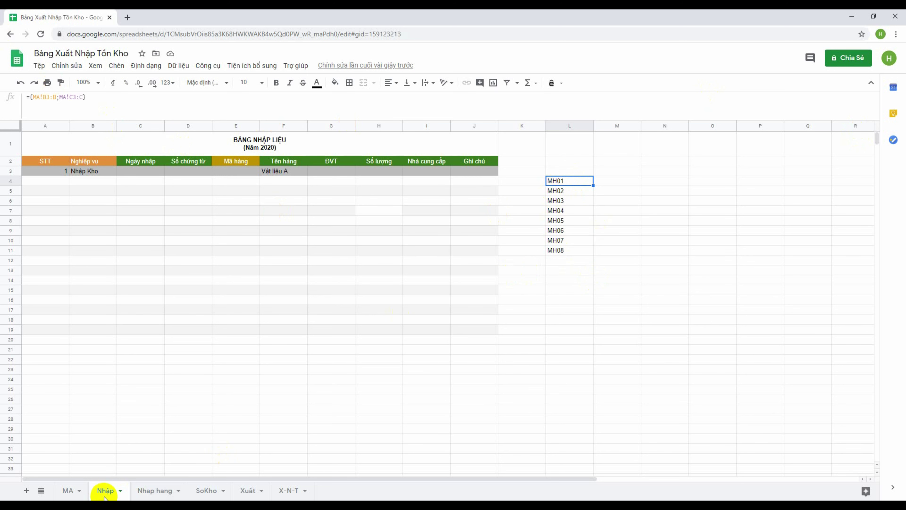
pyautogui.click(143, 490)
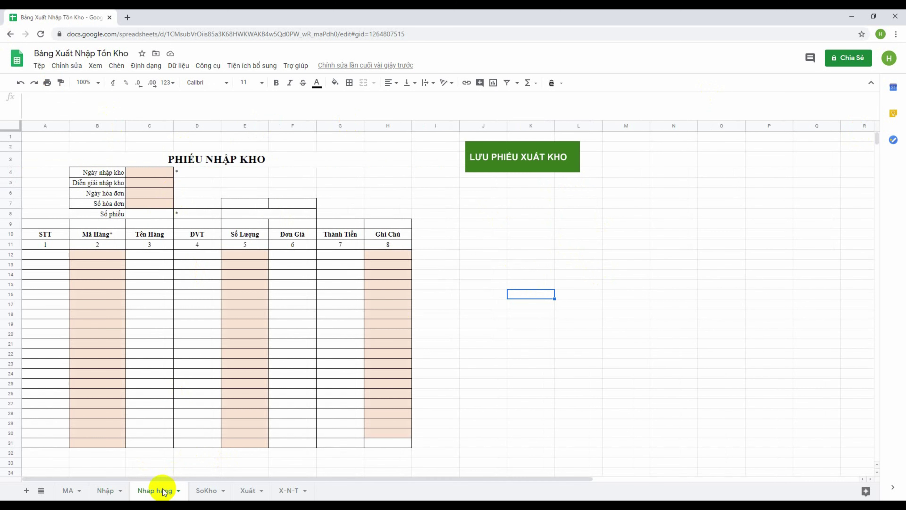
pyautogui.click(107, 490)
pyautogui.click(69, 490)
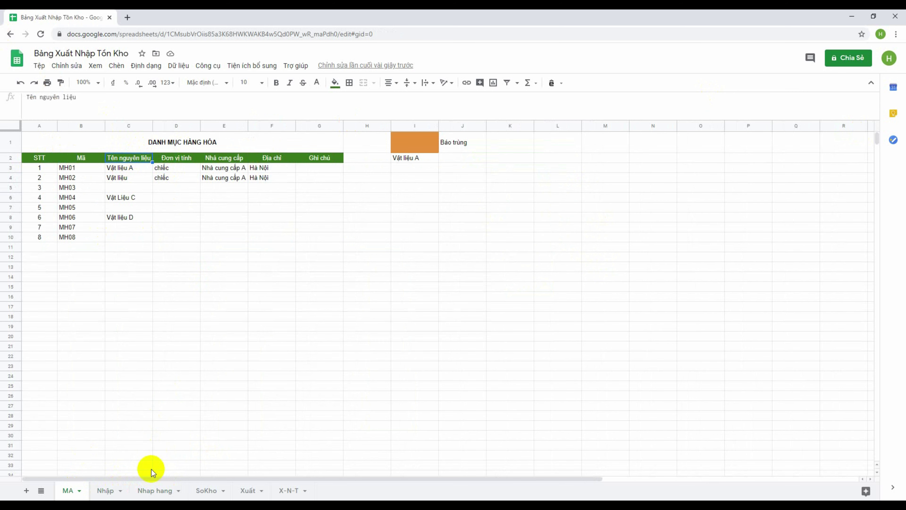
# - Replace the ; separator in L4's formula with / and commit it
pyautogui.click(117, 492)
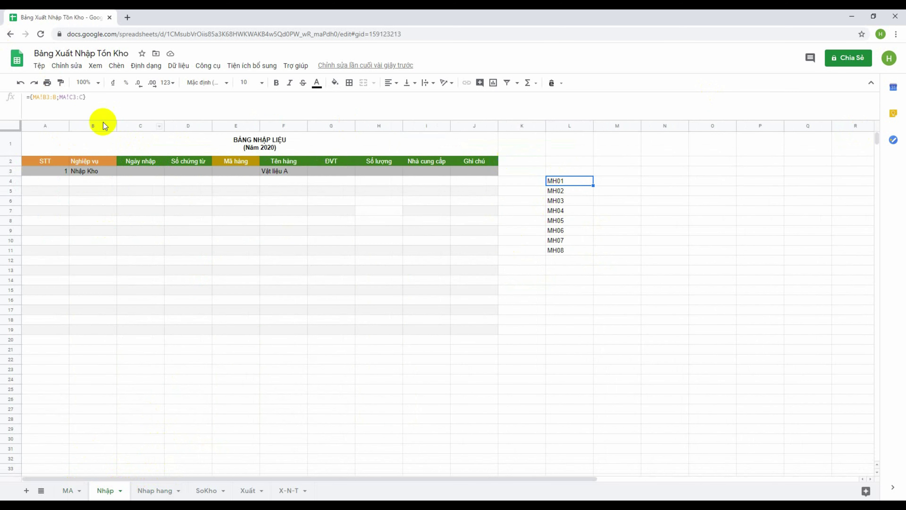
pyautogui.click(58, 97)
pyautogui.press('BackSpace')
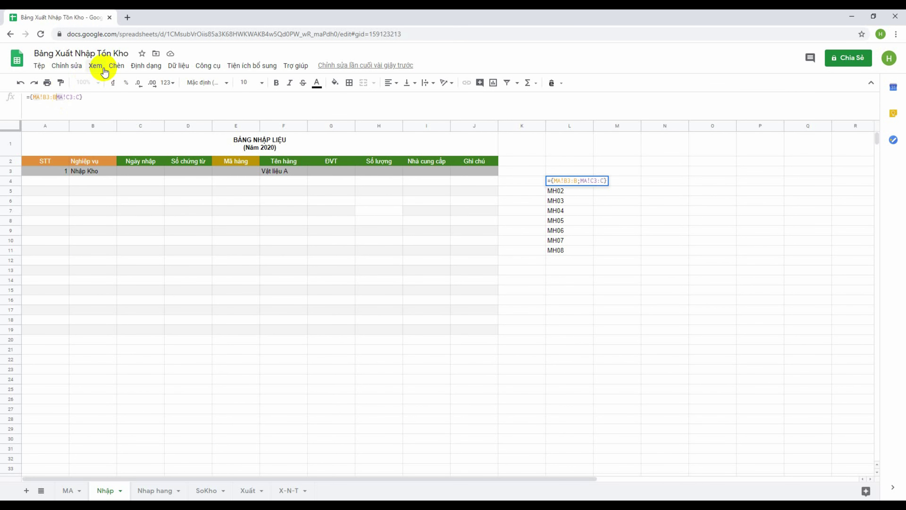
pyautogui.write('/')
pyautogui.press('Return')
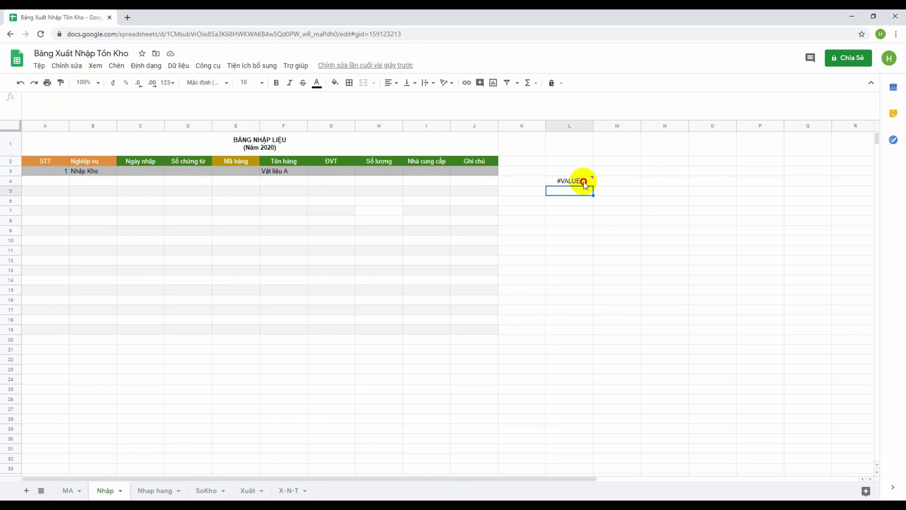
# - Correct L4 to ={MA!B3:B\MA!C3:C} so codes and names sit side by side
pyautogui.click(569, 181)
pyautogui.click(73, 104)
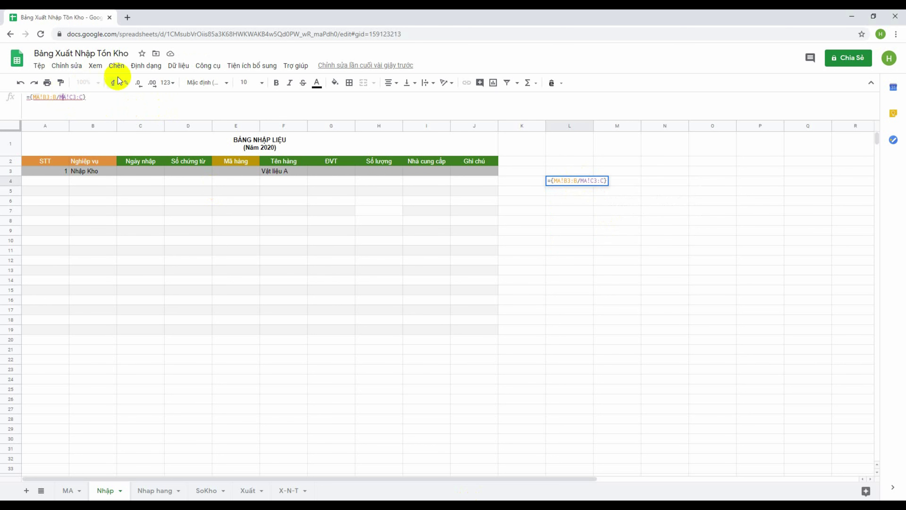
pyautogui.press('BackSpace')
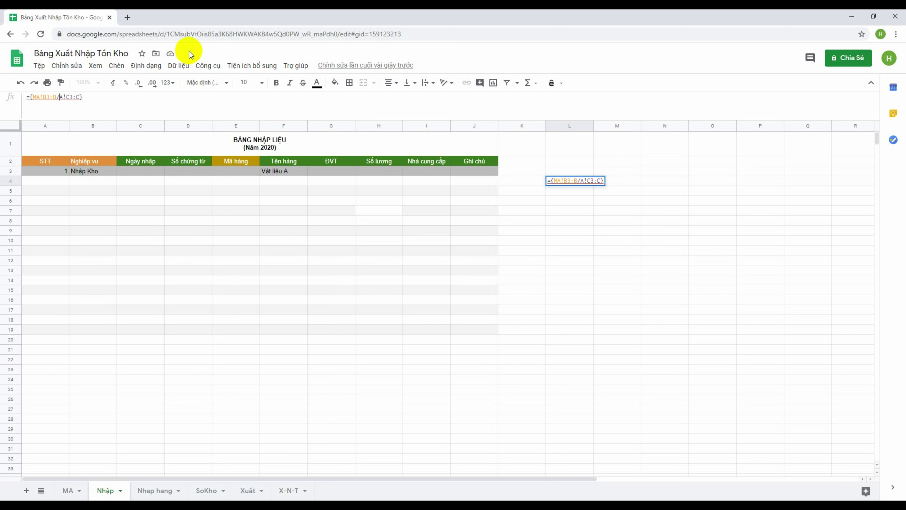
pyautogui.write('M')
pyautogui.press('BackSpace')
pyautogui.write('\\M')
pyautogui.press('Return')
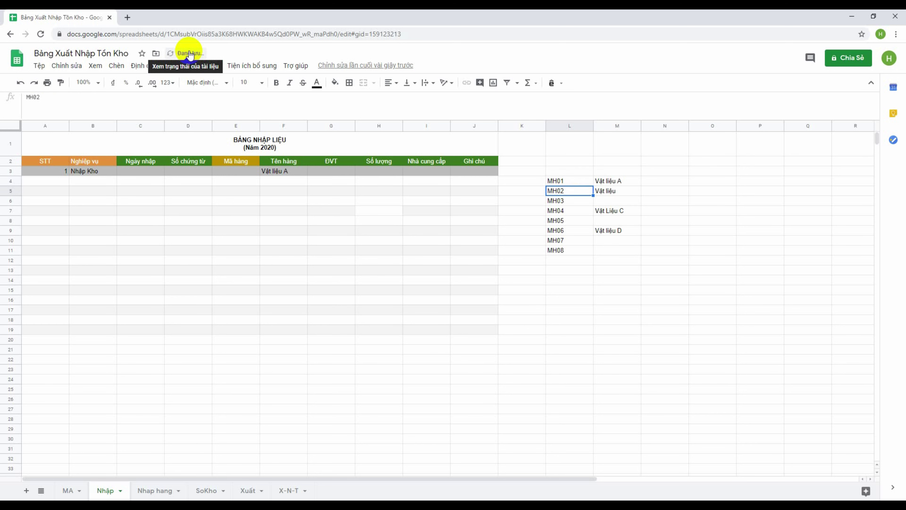
# - Select the L4:M11 result block to count entries and check L4's formula
pyautogui.click(597, 356)
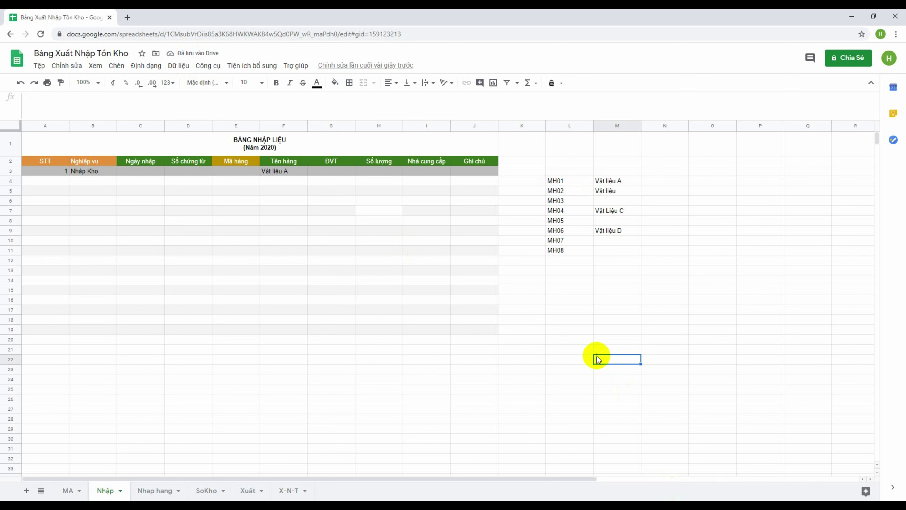
pyautogui.moveTo(552, 170); pyautogui.dragTo(643, 274)
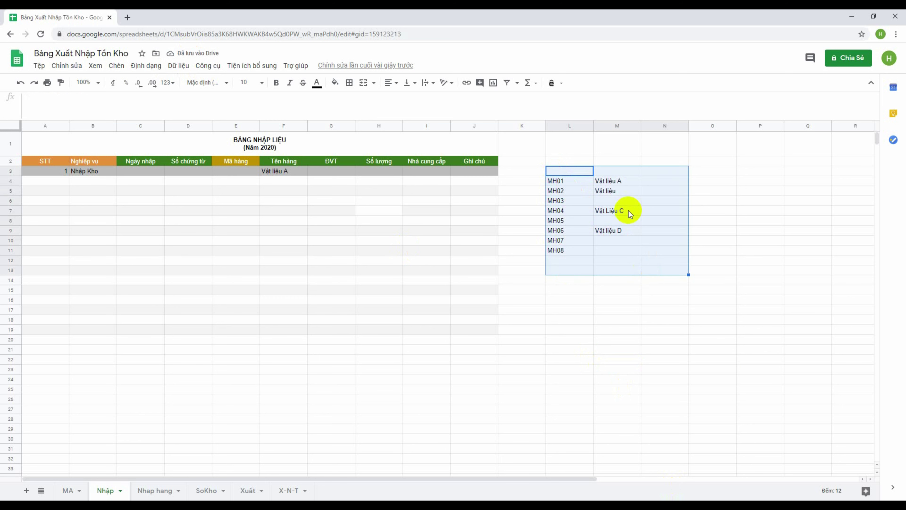
pyautogui.click(723, 359)
pyautogui.click(568, 171)
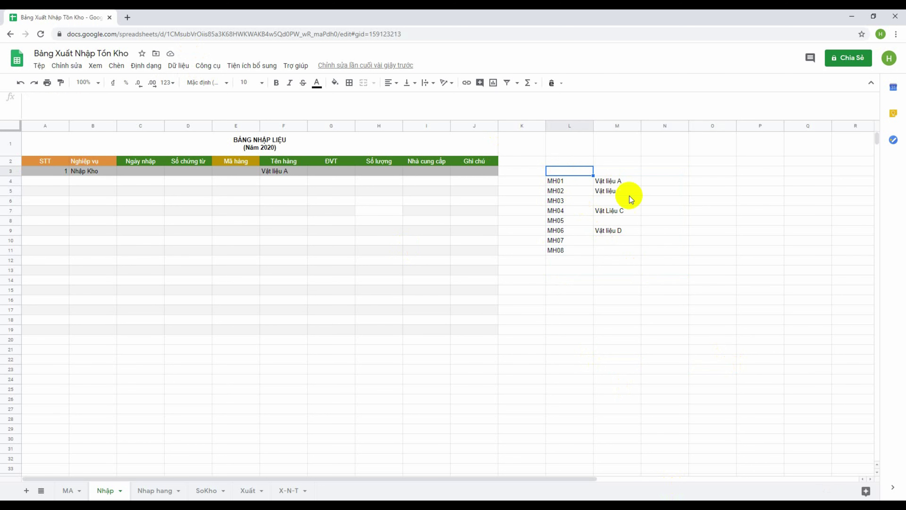
pyautogui.click(568, 182)
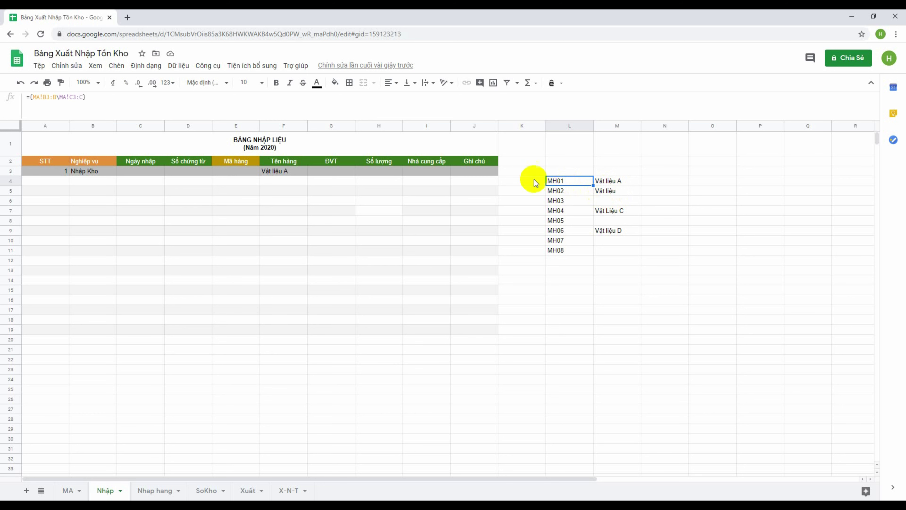
# - Compare Vật liệu A in F3 and empty E3 with the L4 list, then view MA
pyautogui.click(263, 174)
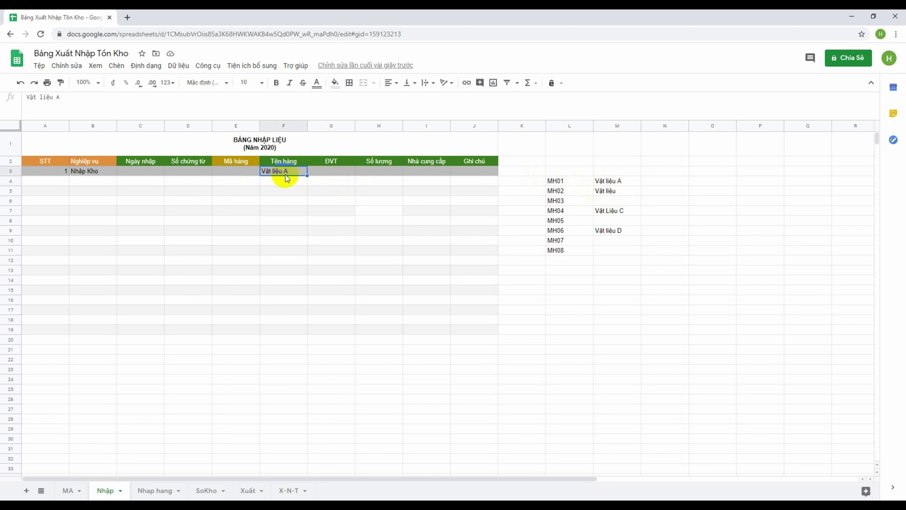
pyautogui.click(246, 174)
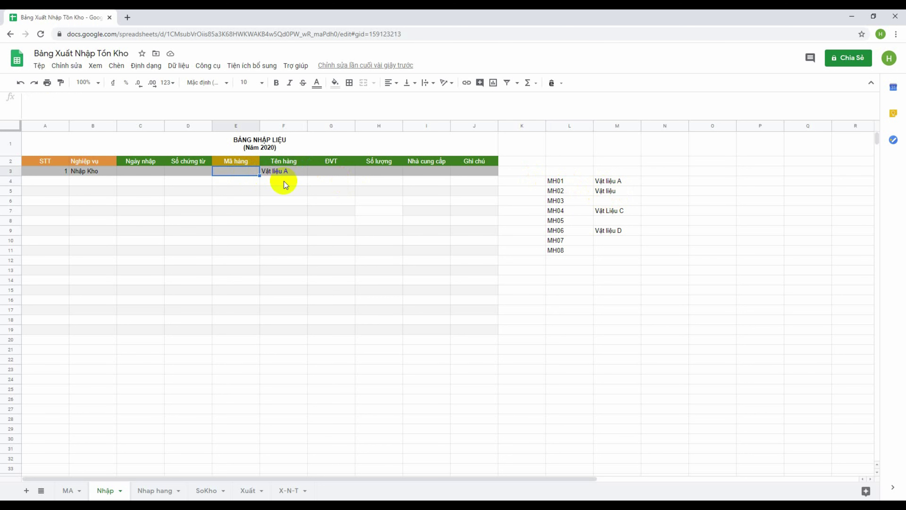
pyautogui.click(283, 174)
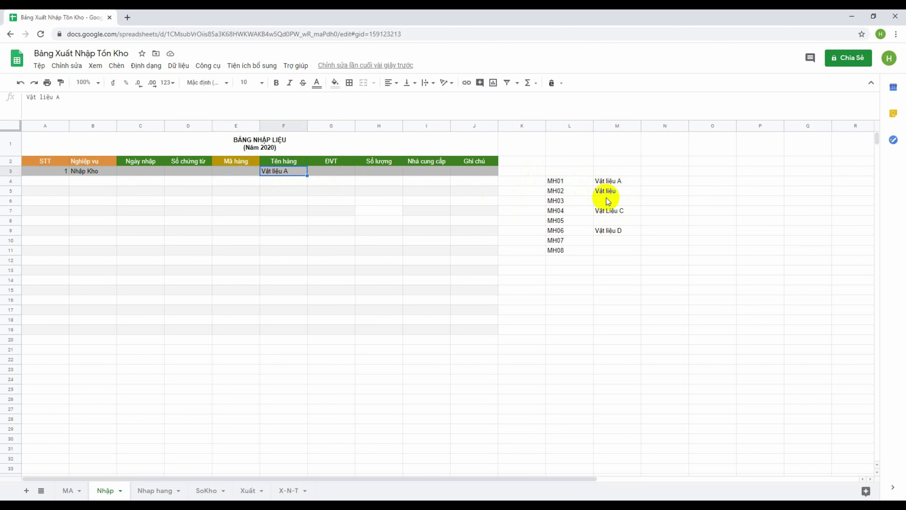
pyautogui.click(569, 180)
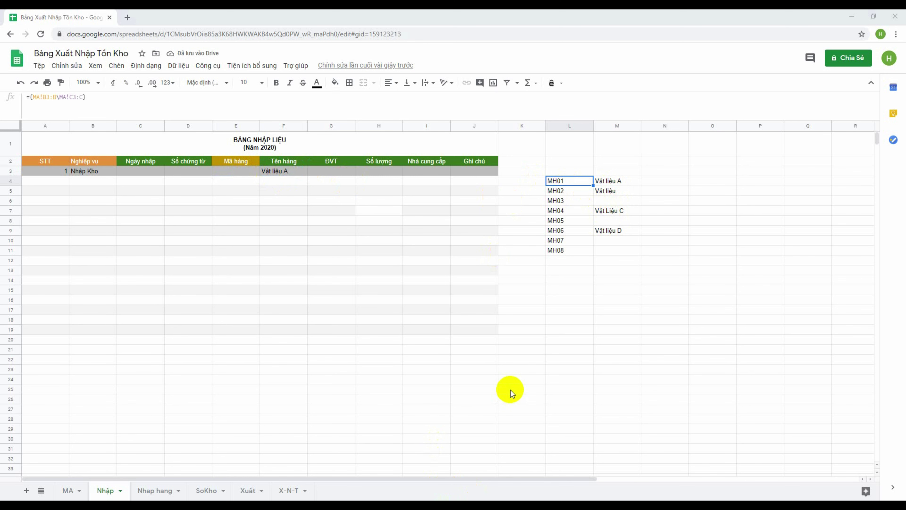
pyautogui.click(291, 171)
pyautogui.click(573, 182)
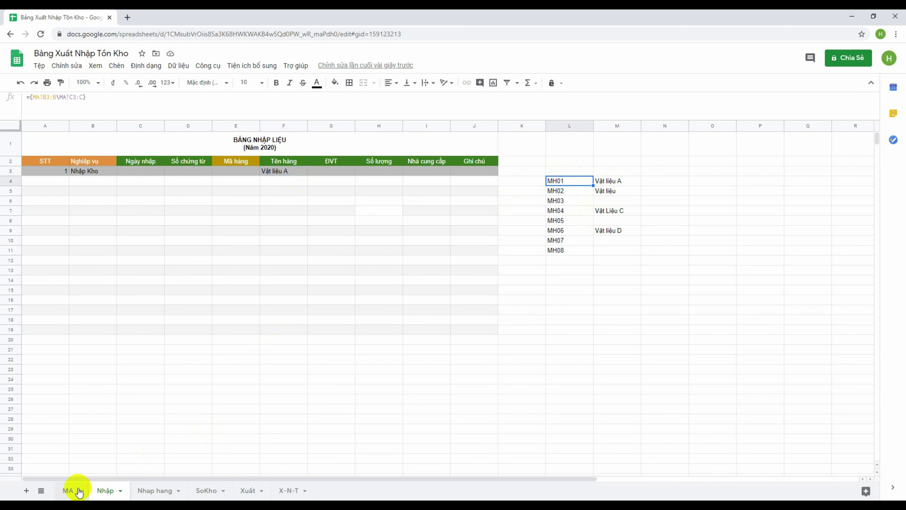
pyautogui.click(71, 490)
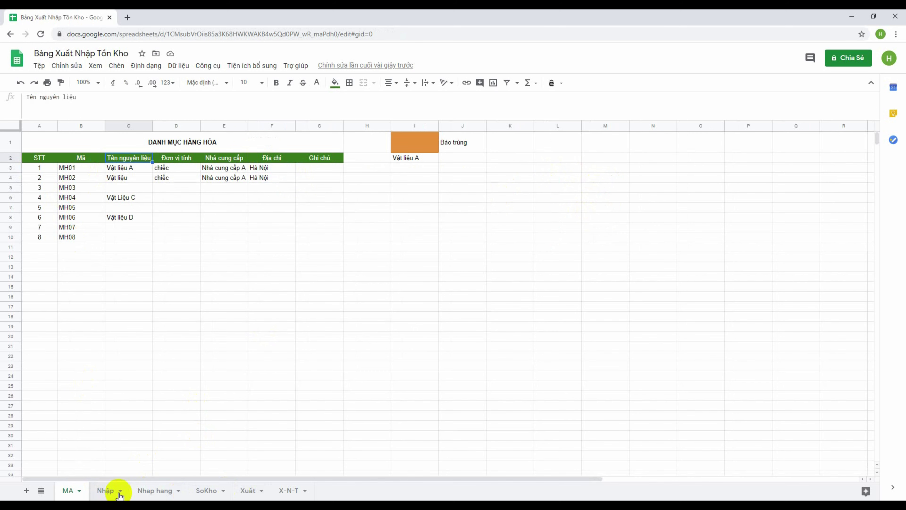
# - Rewrite L4 as ={MA!C3:C\MA!B3:B}, putting names in L and codes MH01–MH08 in M
pyautogui.click(105, 490)
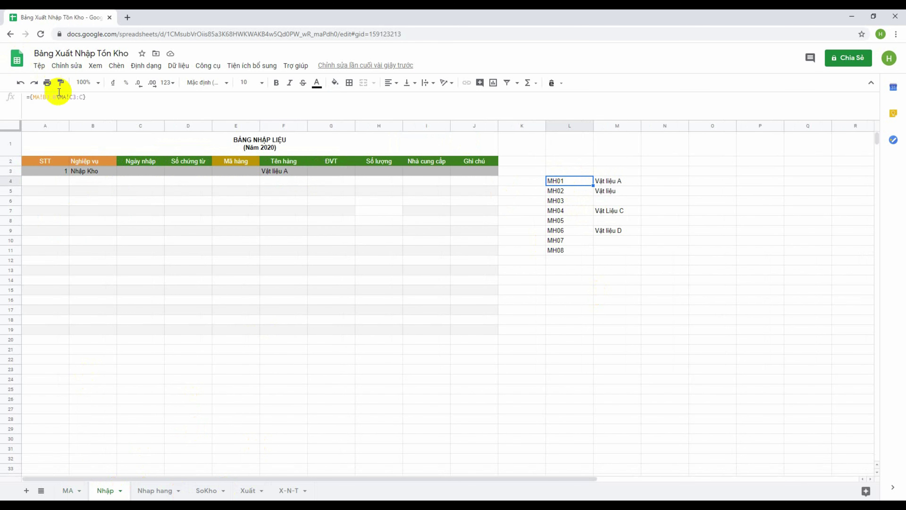
pyautogui.click(49, 96)
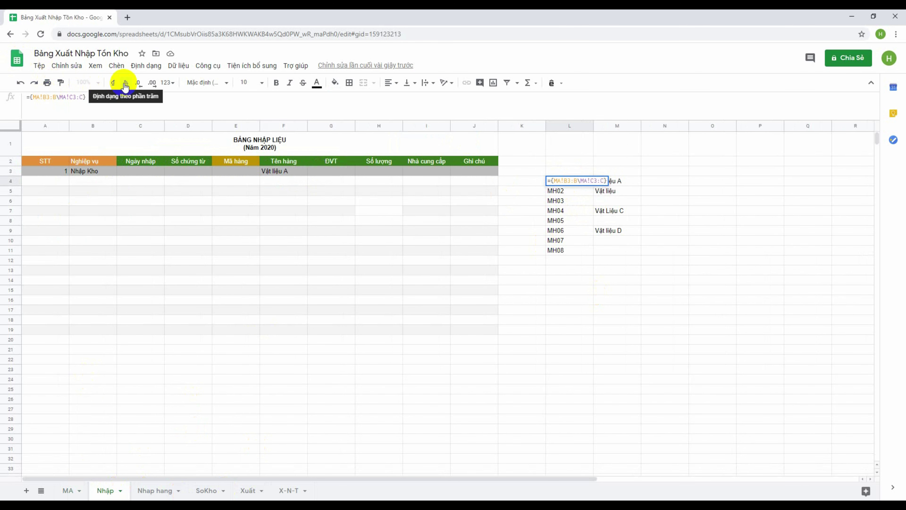
pyautogui.press('BackSpace')
pyautogui.write('C')
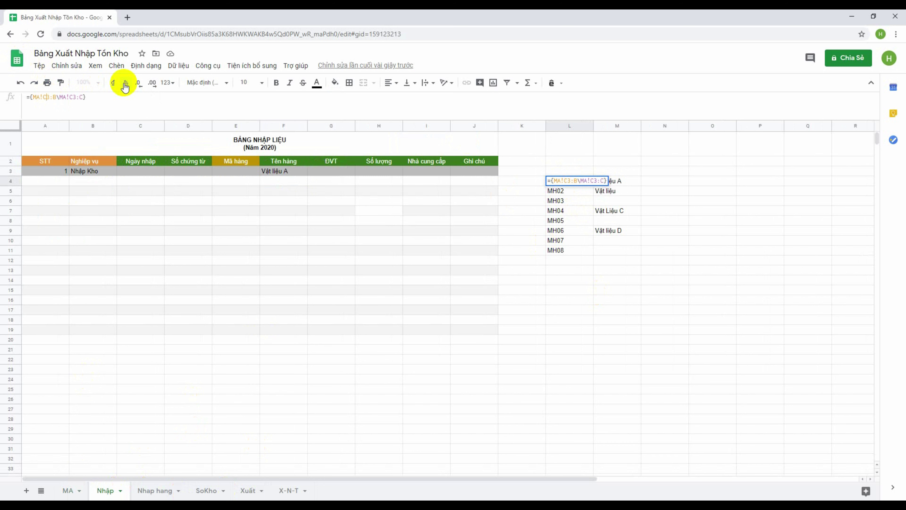
pyautogui.press('BackSpace')
pyautogui.write('C')
pyautogui.press('Right')
pyautogui.press('BackSpace')
pyautogui.write('B')
pyautogui.press('Return')
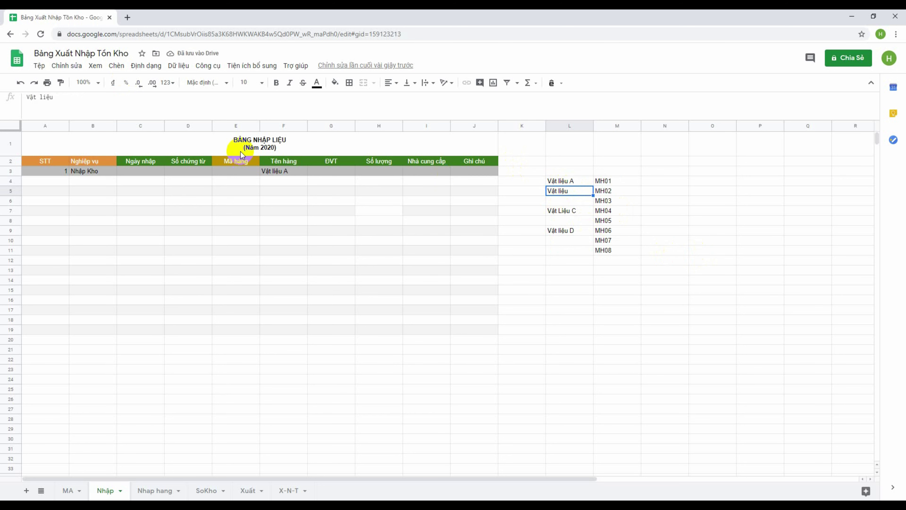
pyautogui.click(240, 173)
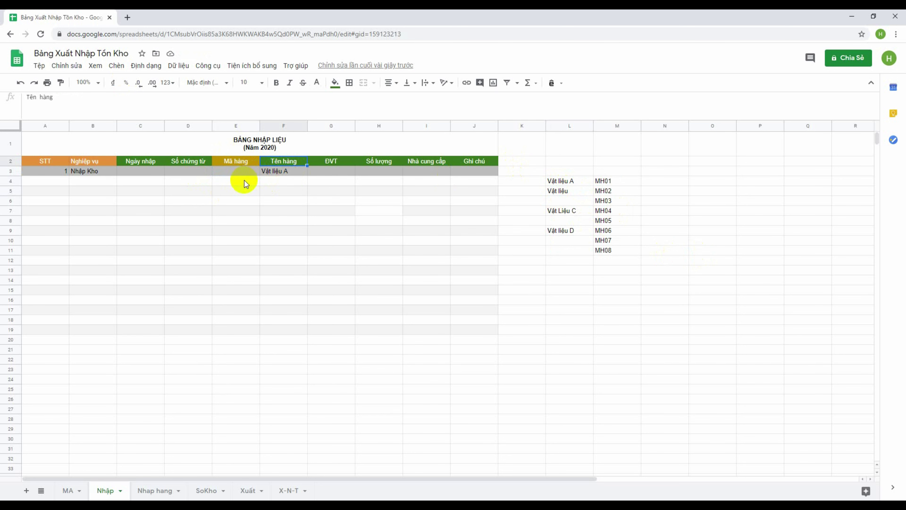
pyautogui.moveTo(236, 172); pyautogui.dragTo(242, 309)
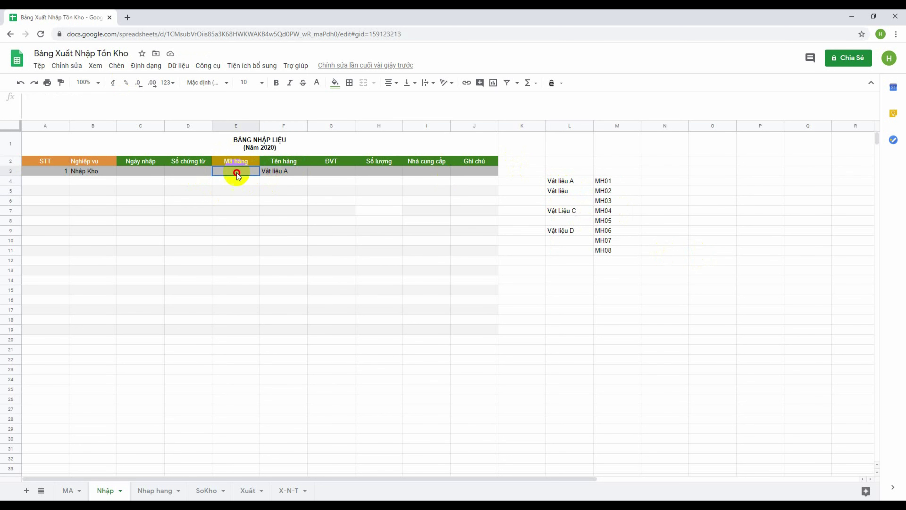
pyautogui.click(305, 224)
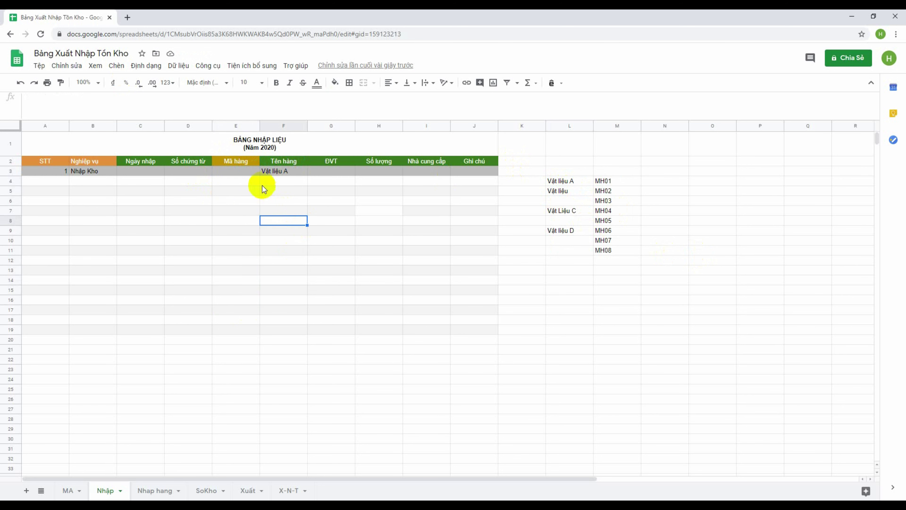
pyautogui.click(238, 174)
pyautogui.click(291, 181)
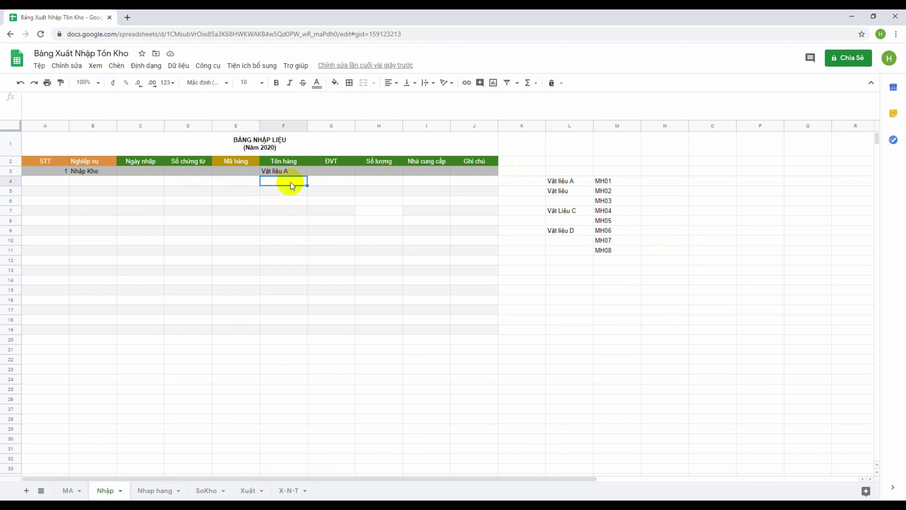
pyautogui.click(78, 492)
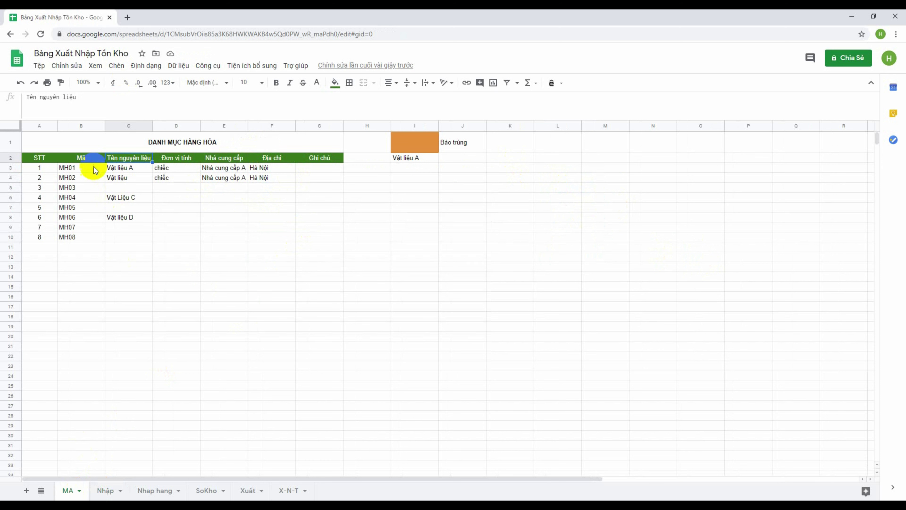
pyautogui.moveTo(90, 169); pyautogui.dragTo(107, 238)
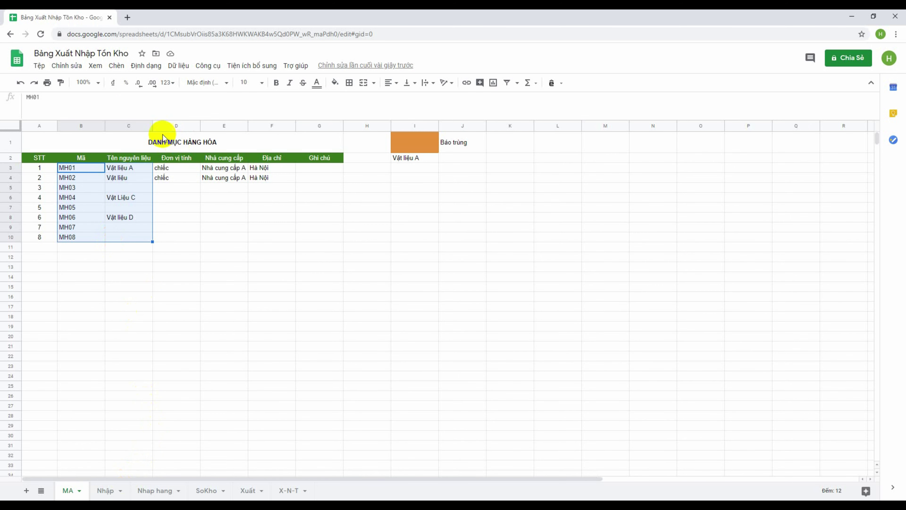
pyautogui.click(107, 491)
pyautogui.click(292, 171)
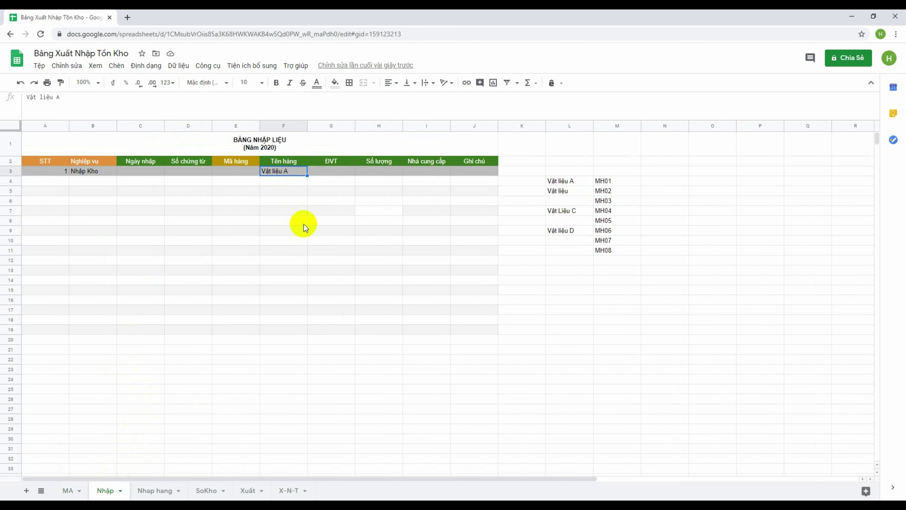
pyautogui.moveTo(284, 161); pyautogui.dragTo(285, 240)
pyautogui.click(237, 181)
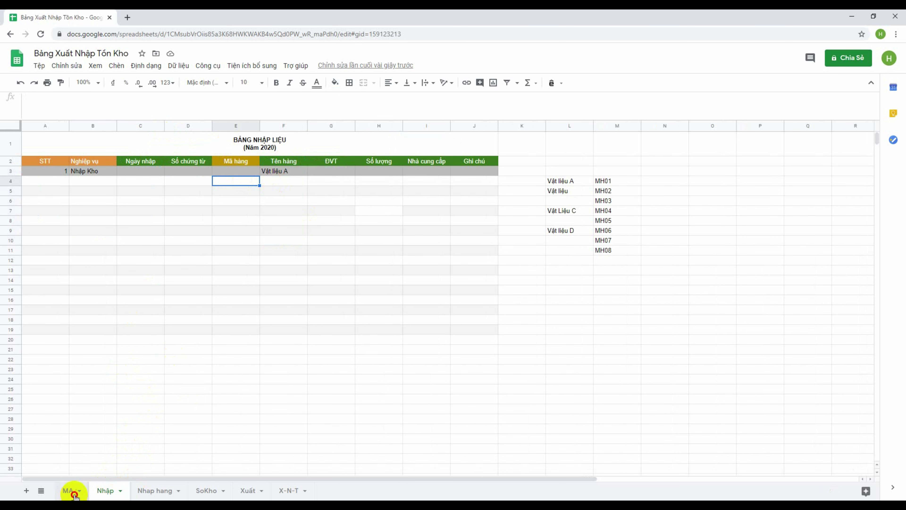
pyautogui.click(68, 491)
pyautogui.click(237, 250)
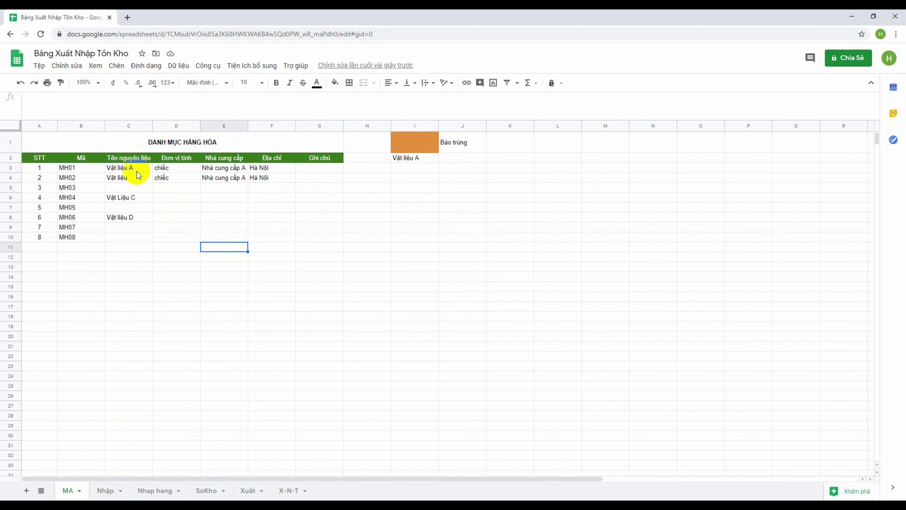
pyautogui.moveTo(130, 169); pyautogui.dragTo(132, 227)
pyautogui.click(149, 277)
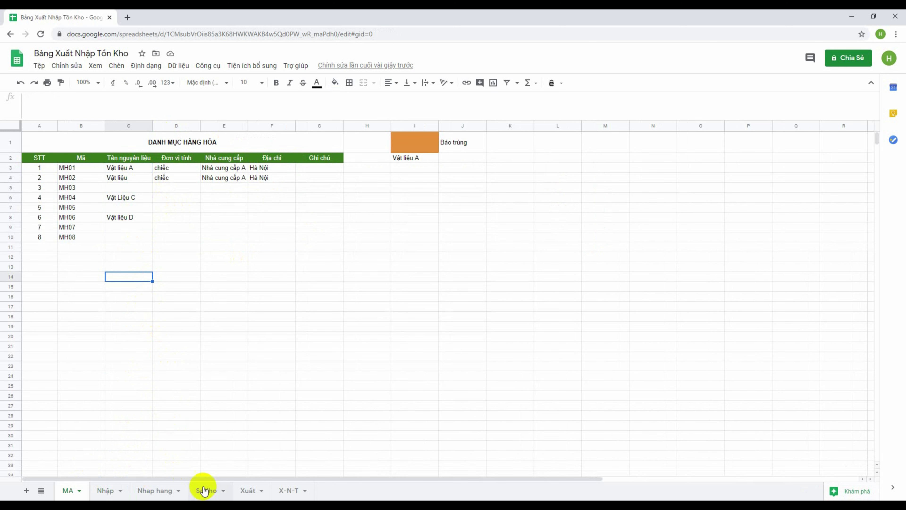
pyautogui.click(297, 491)
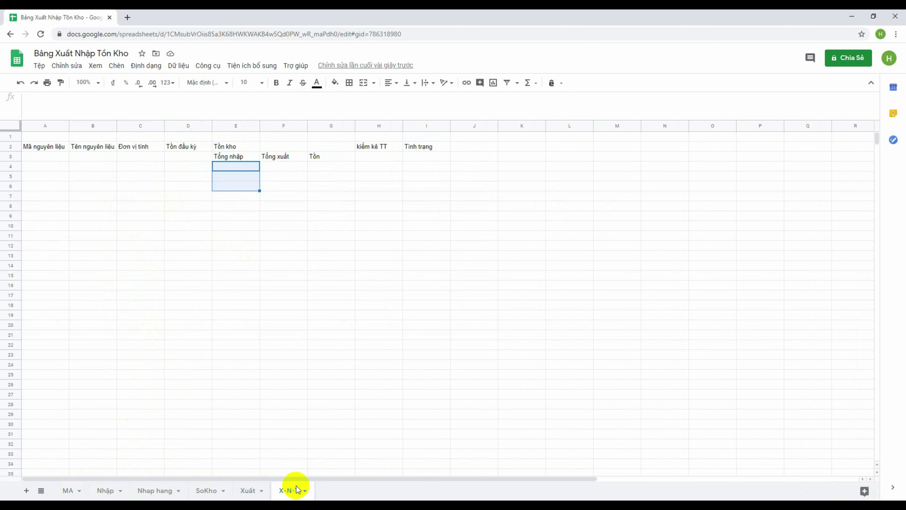
pyautogui.click(246, 492)
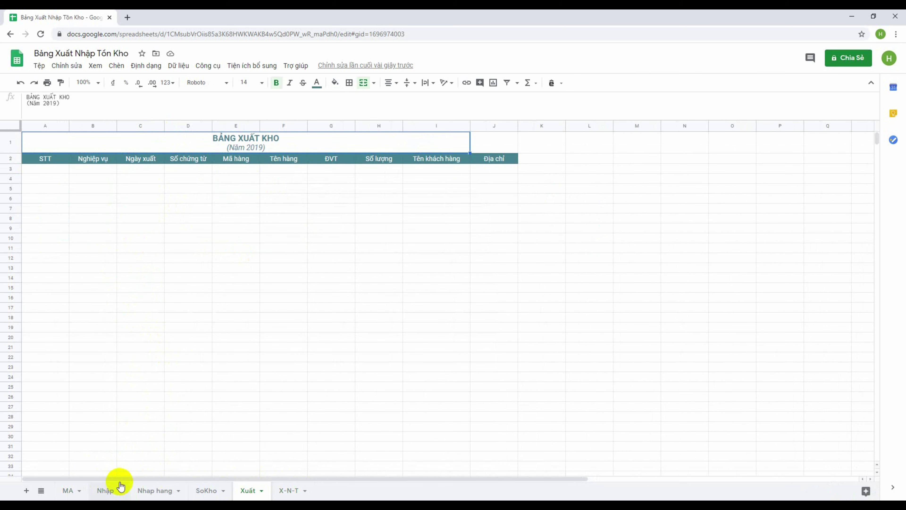
pyautogui.click(153, 491)
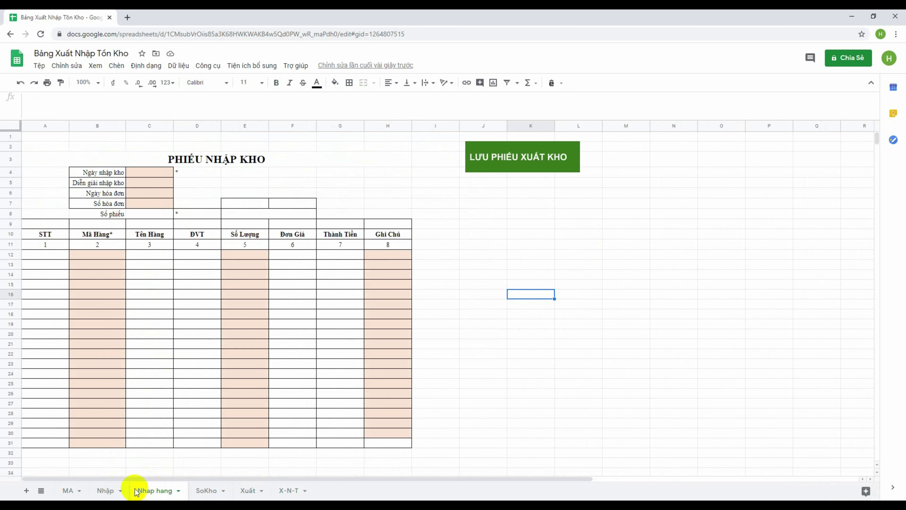
pyautogui.click(106, 490)
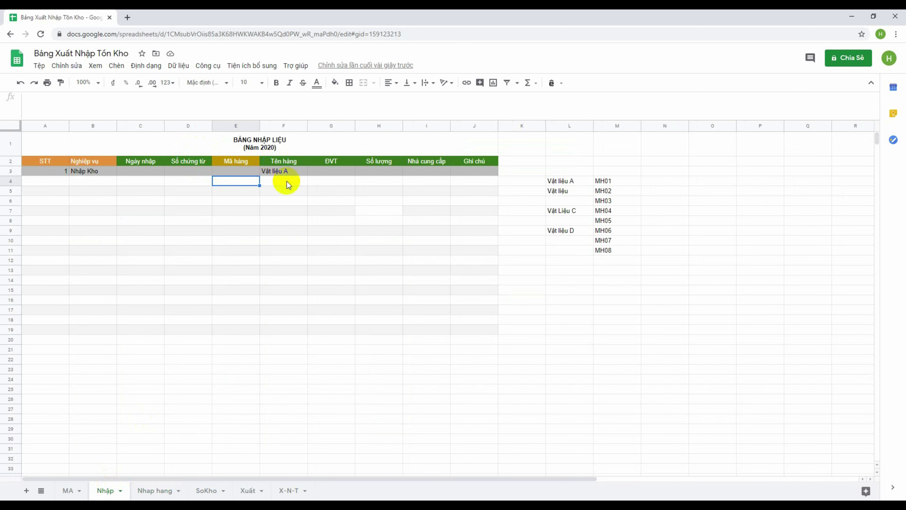
pyautogui.click(289, 173)
pyautogui.click(246, 169)
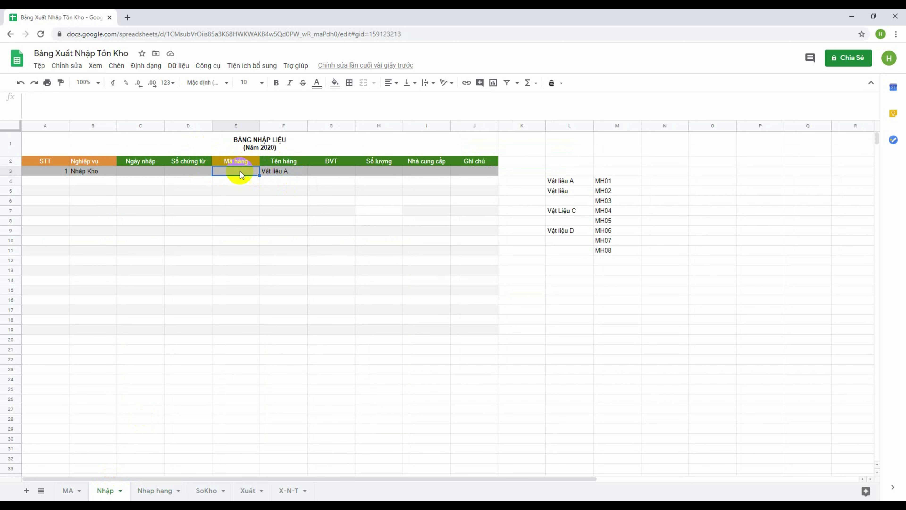
pyautogui.click(290, 175)
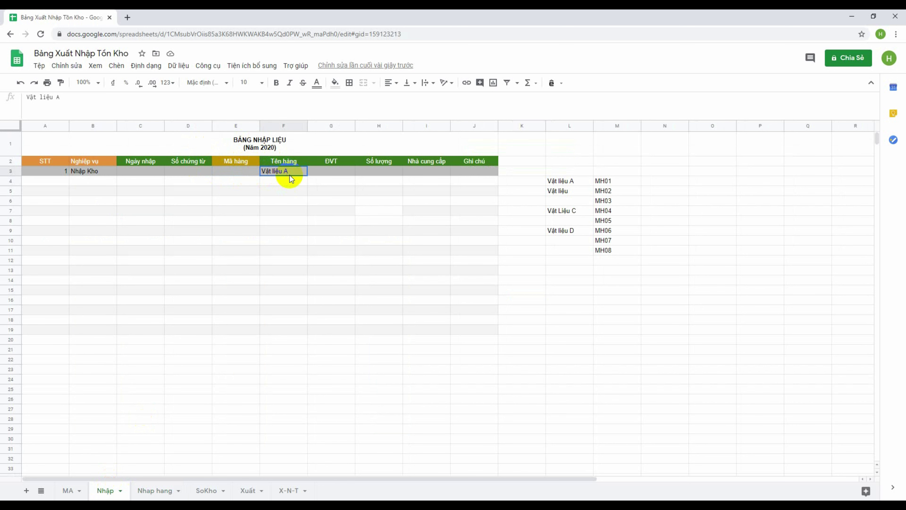
pyautogui.click(246, 172)
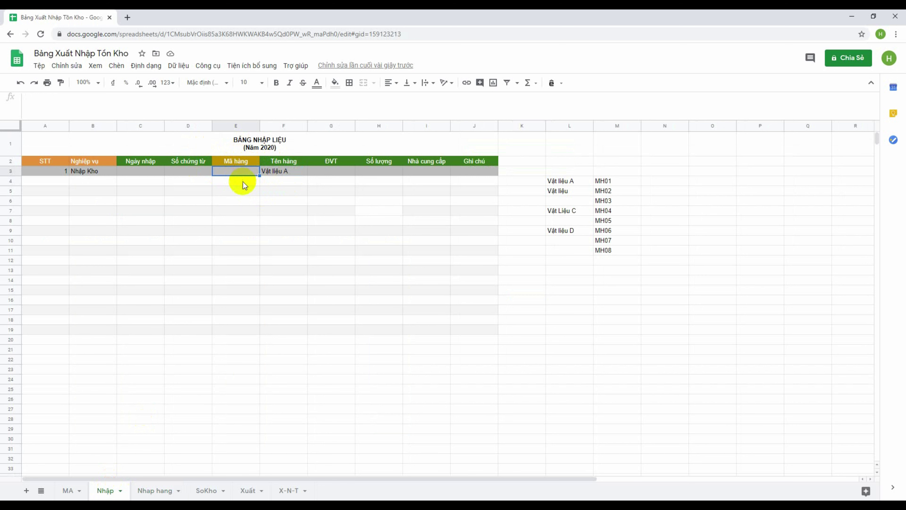
# - Inspect B2's ARRAYFORMULA and select the Mã hàng range E2:E9
pyautogui.click(92, 164)
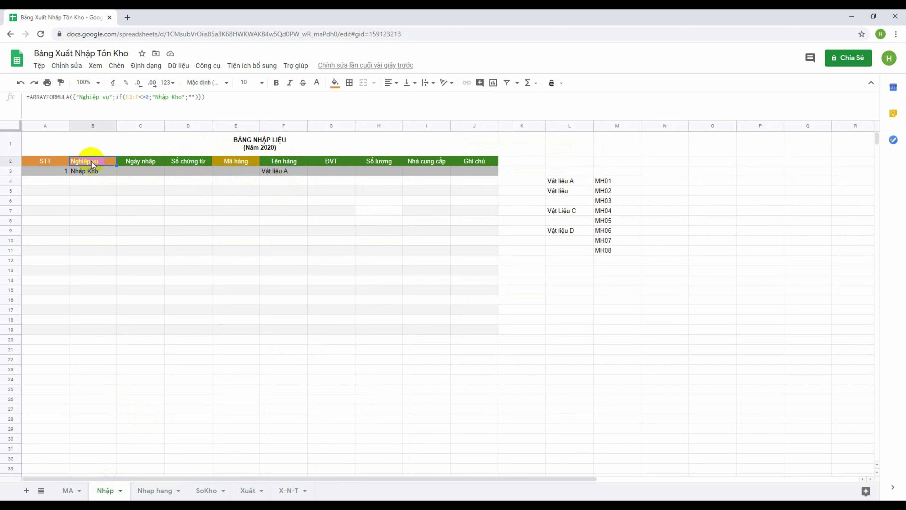
pyautogui.click(265, 198)
pyautogui.click(249, 172)
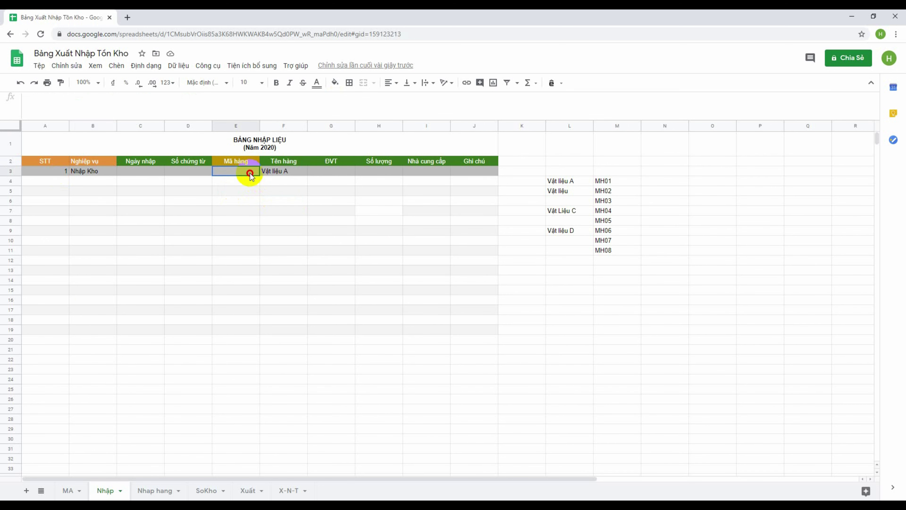
pyautogui.click(289, 172)
pyautogui.click(244, 202)
pyautogui.moveTo(246, 162); pyautogui.dragTo(242, 232)
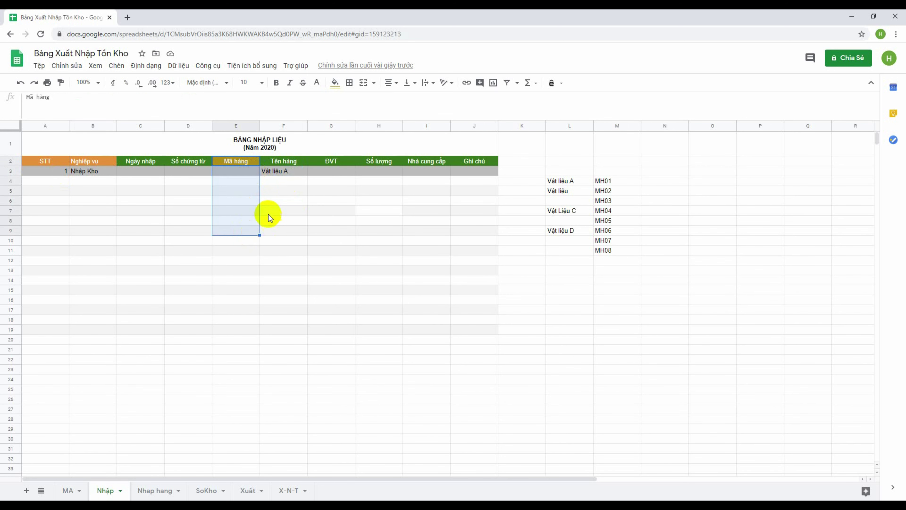
# - Start a VLOOKUP in E3 with F3 as lookup key, then cancel it
pyautogui.click(237, 173)
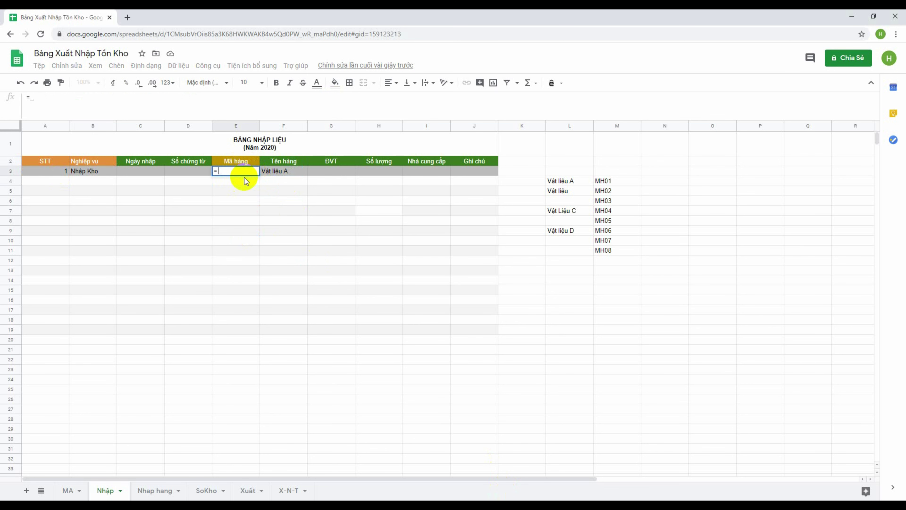
pyautogui.write('=vl')
pyautogui.click(245, 180)
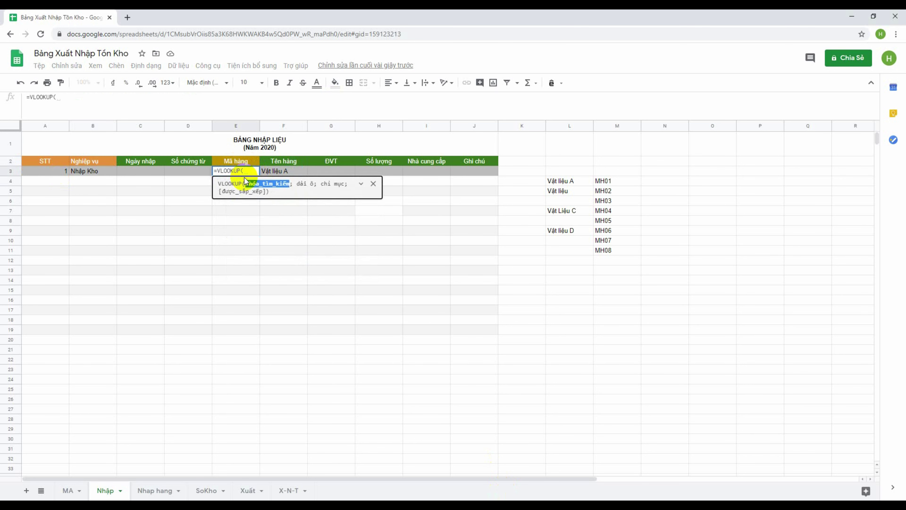
pyautogui.click(284, 171)
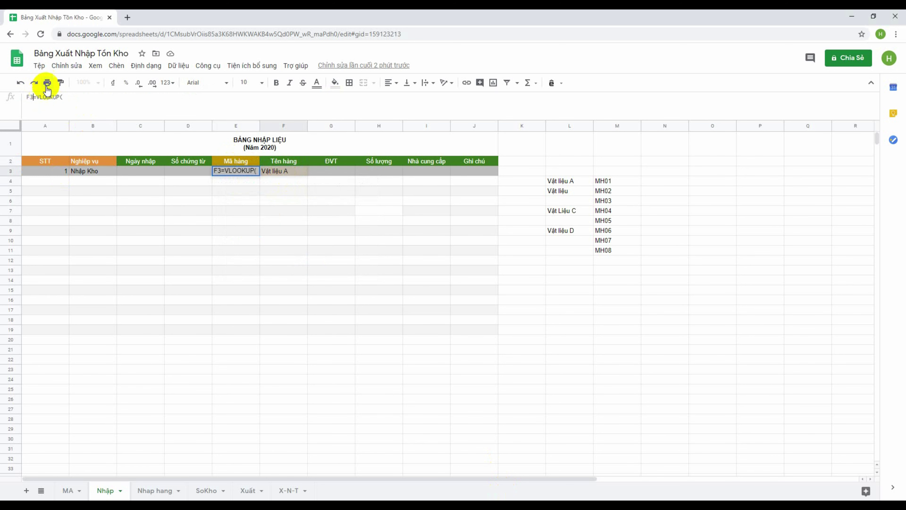
pyautogui.press('BackSpace')
pyautogui.press('BackSpace')
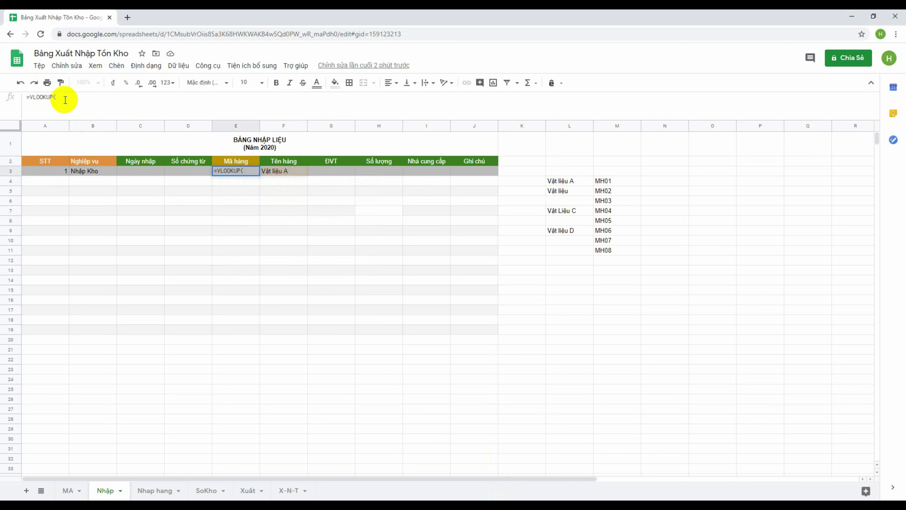
pyautogui.click(68, 94)
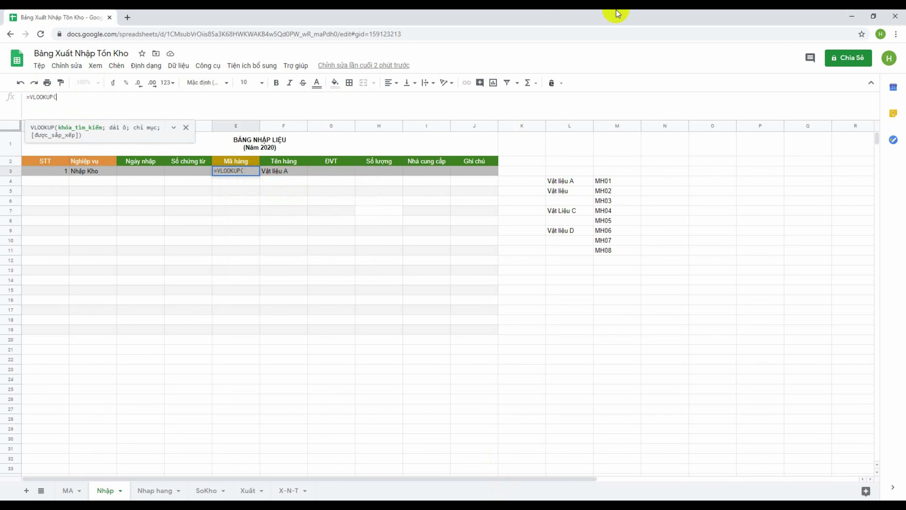
pyautogui.write('F3;')
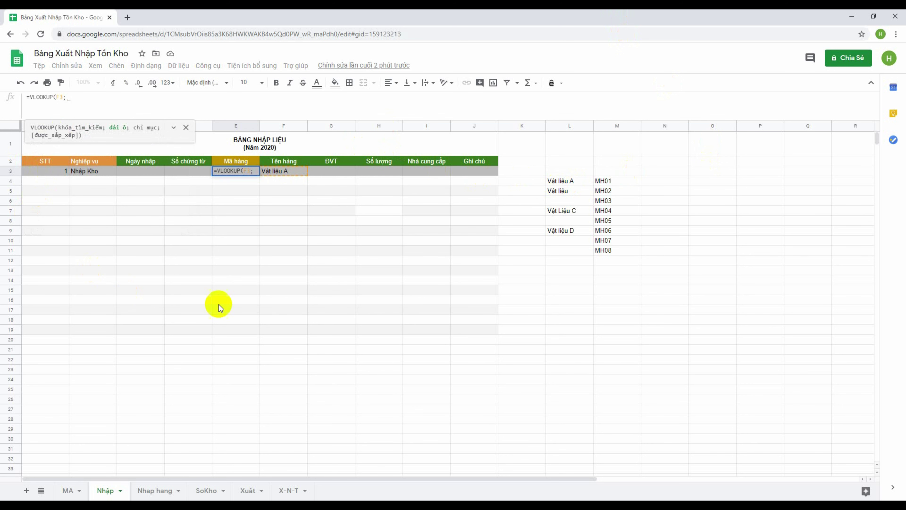
pyautogui.press('Escape')
# - Copy the range references from L4's formula and return to E3 for a new formula
pyautogui.click(563, 181)
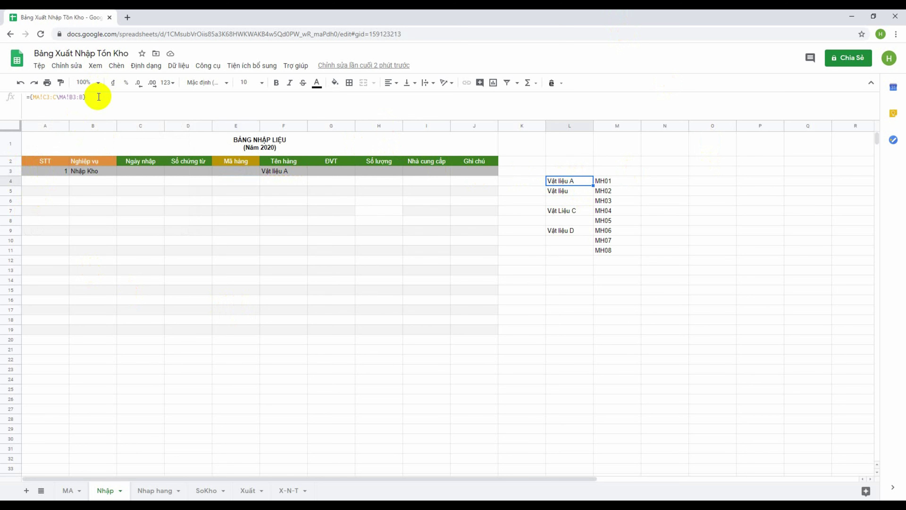
pyautogui.moveTo(99, 96); pyautogui.dragTo(30, 96)
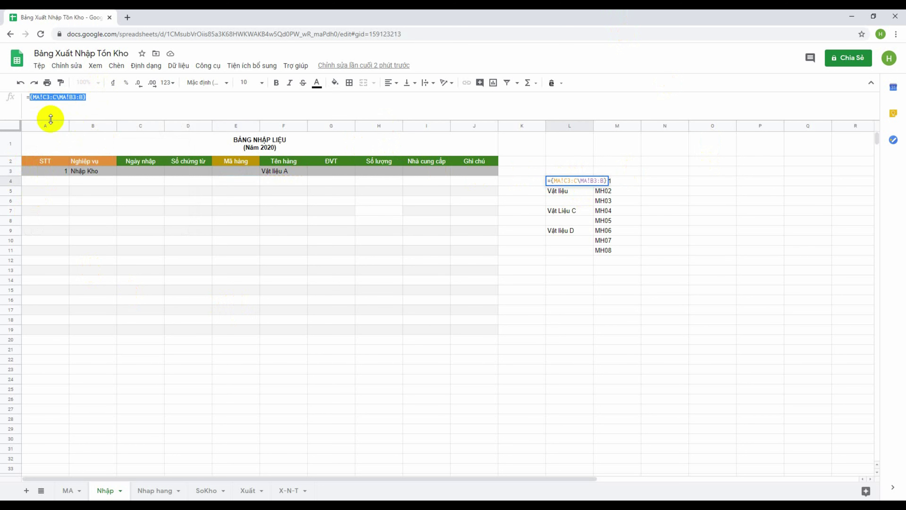
pyautogui.press('Escape')
pyautogui.click(233, 172)
# - Enter =VLOOKUP(F3;{MA!C3:C\MA!B3:B};2;0) in E3 so it returns MH01 for Vật liệu A
pyautogui.write('=')
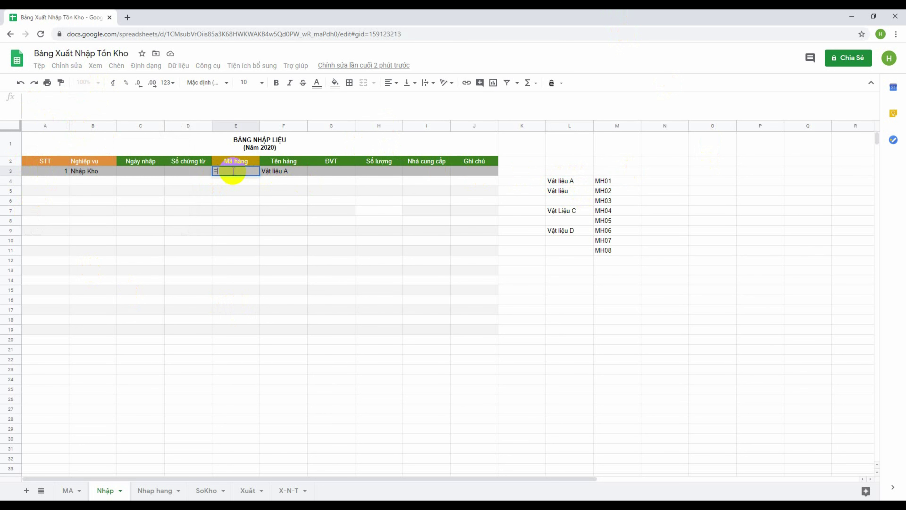
pyautogui.write('vlo')
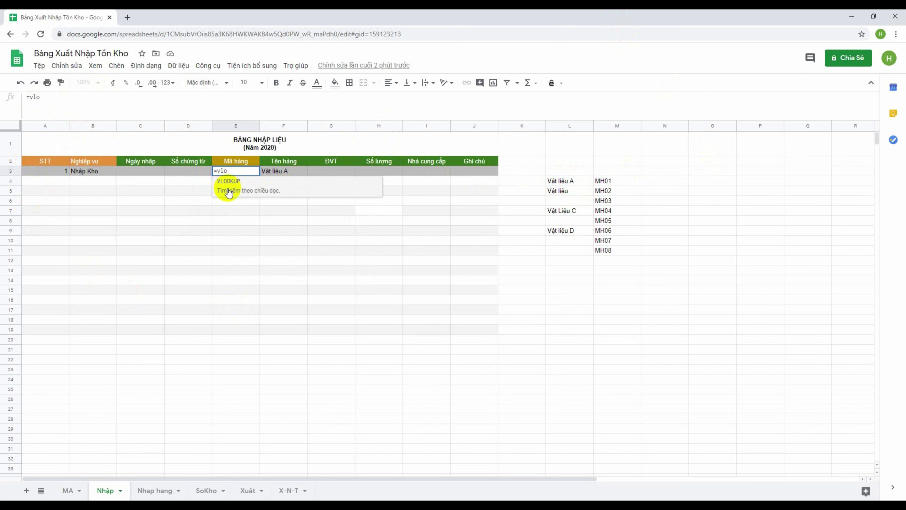
pyautogui.click(233, 187)
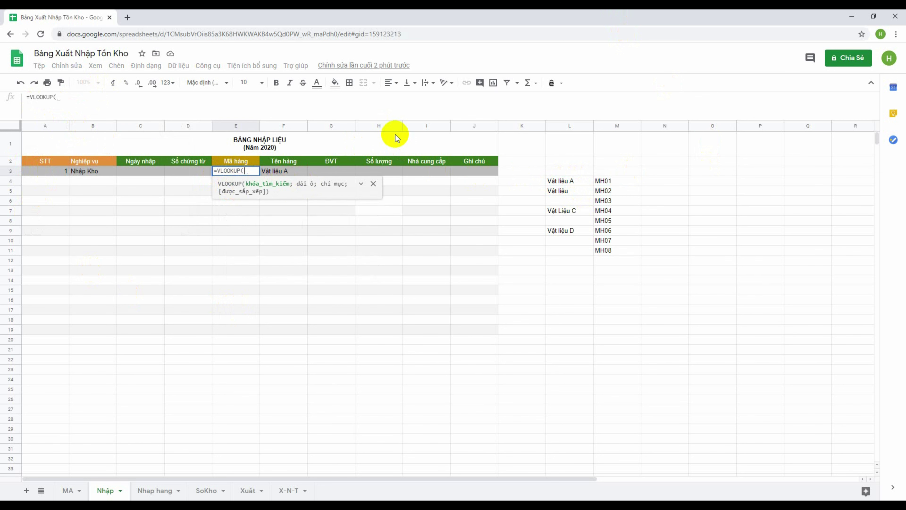
pyautogui.write('F3')
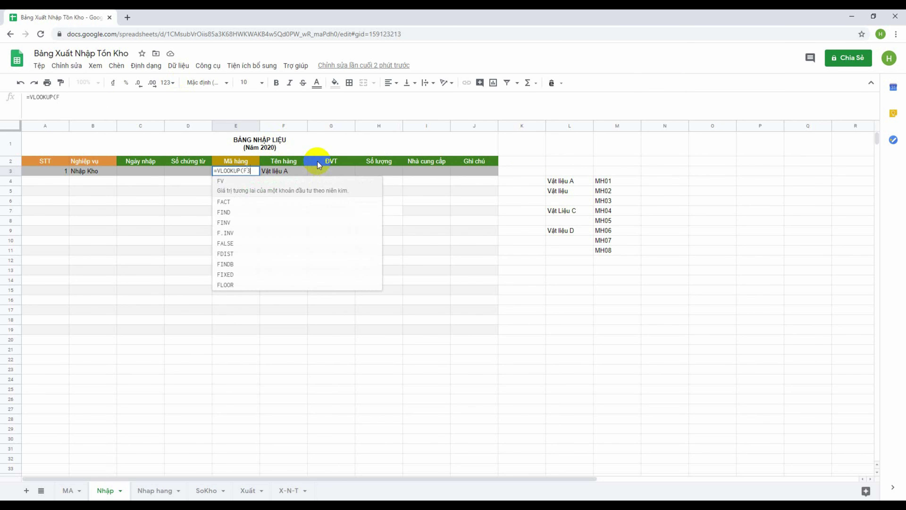
pyautogui.write(';{MA!C3:C\\MA!B3:B}')
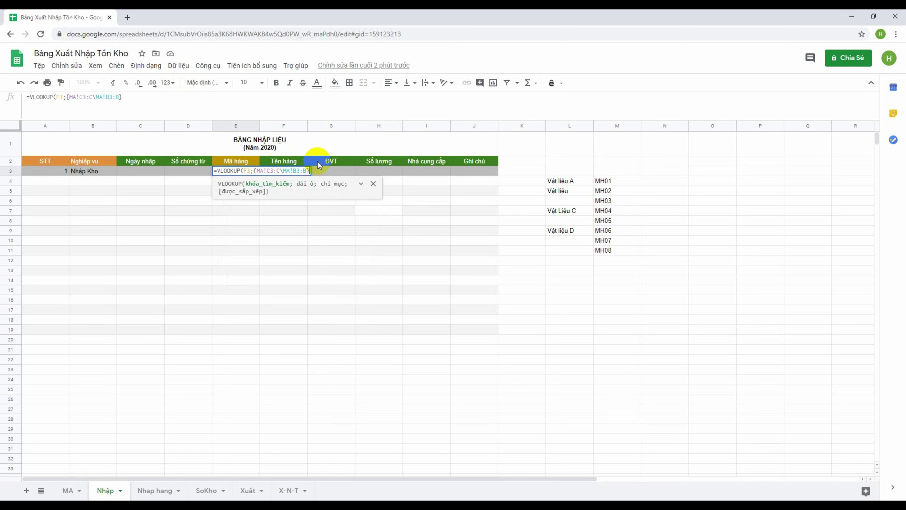
pyautogui.write(';')
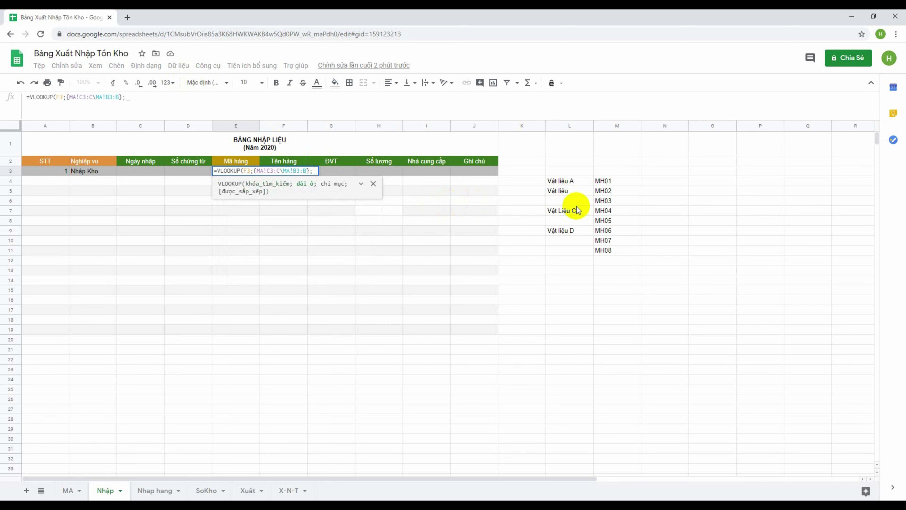
pyautogui.write('2')
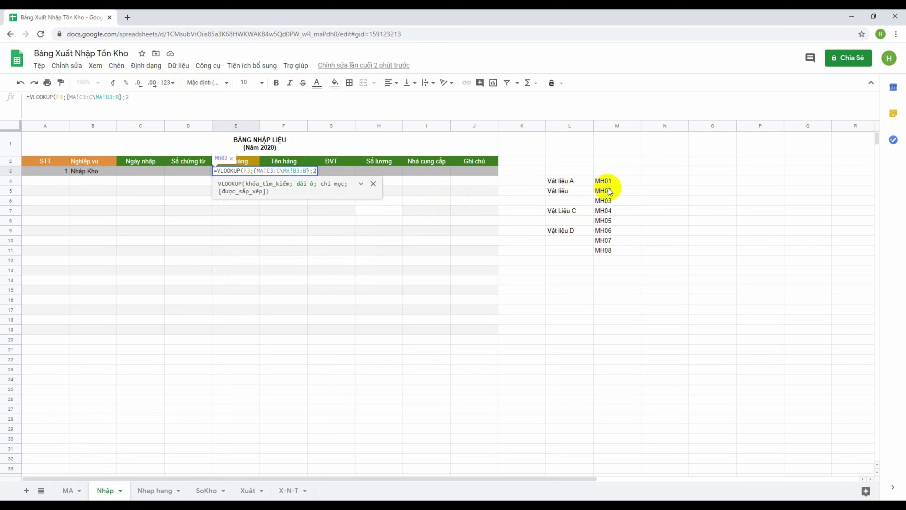
pyautogui.write(';')
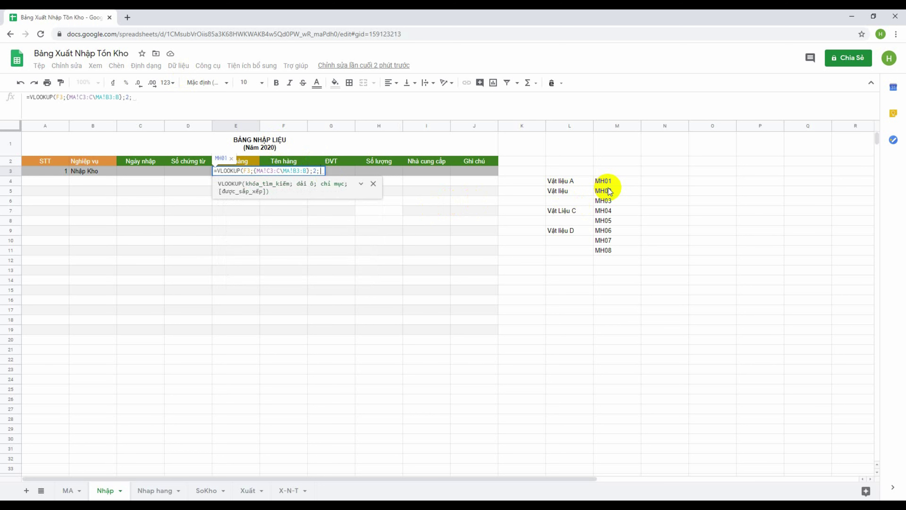
pyautogui.write('0')
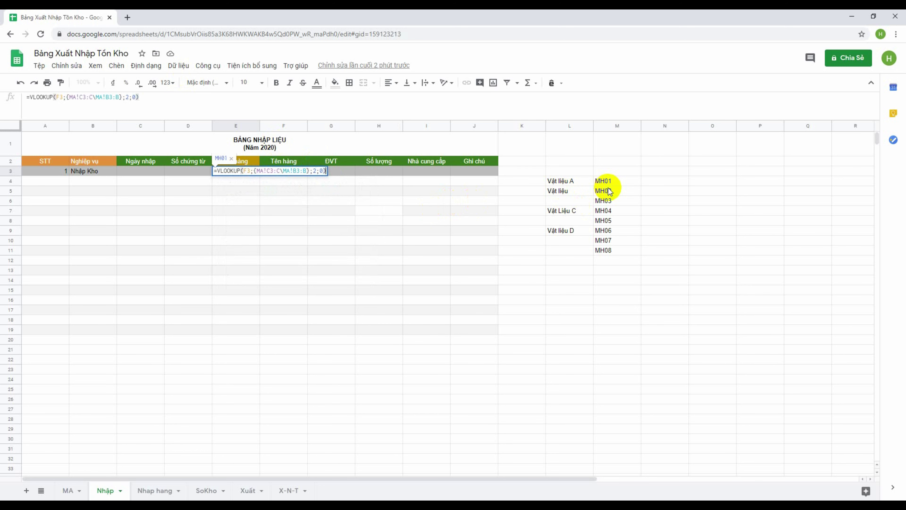
pyautogui.press('Return')
pyautogui.press('Up')
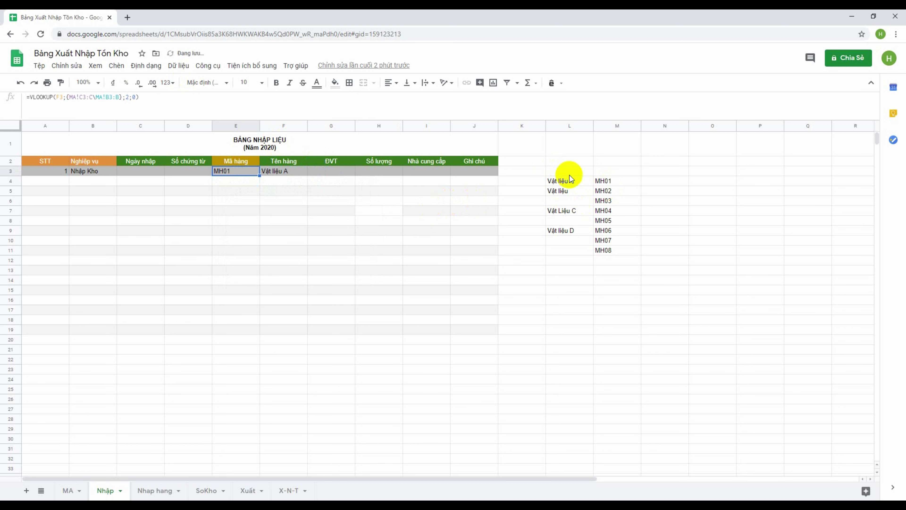
# - Copy Vật liệu A from F3 down to F5 and review B2's ARRAYFORMULA for reference
pyautogui.click(292, 172)
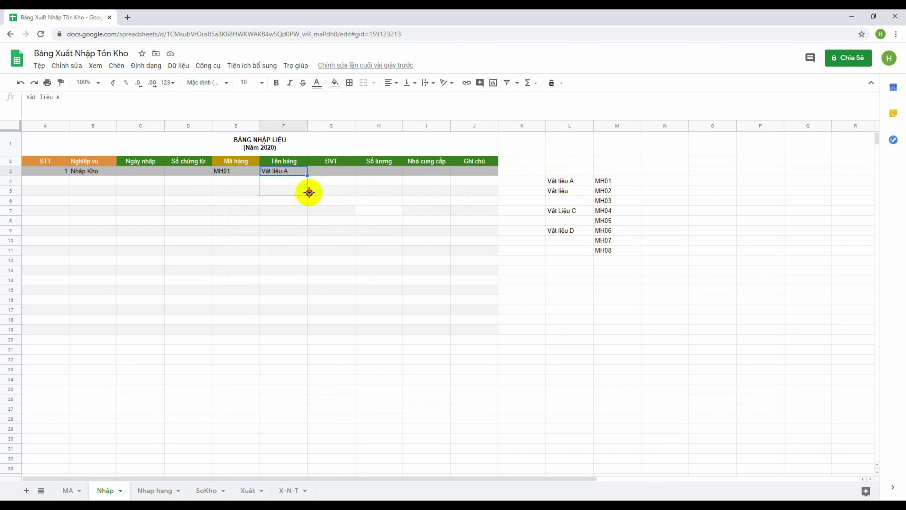
pyautogui.moveTo(306, 177); pyautogui.dragTo(301, 191)
pyautogui.click(237, 173)
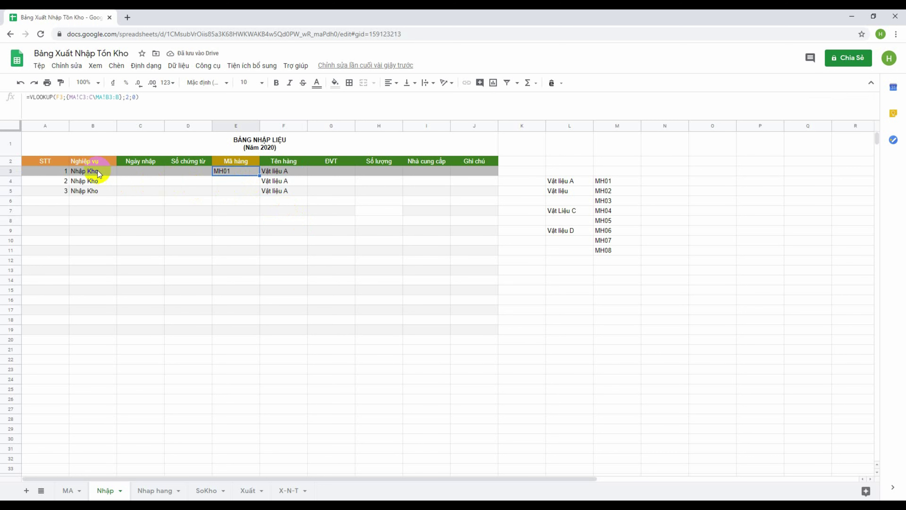
pyautogui.click(91, 161)
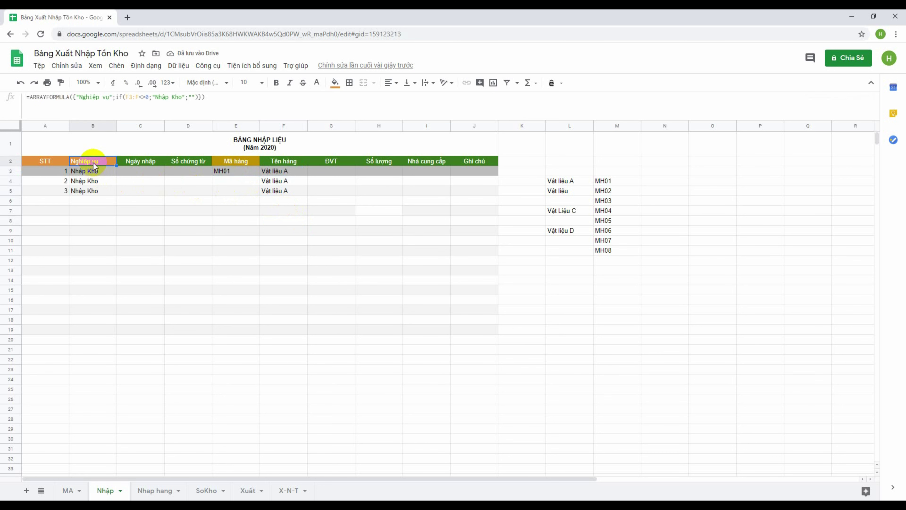
pyautogui.doubleClick(32, 97)
pyautogui.hotkey('ctrl', 'c')
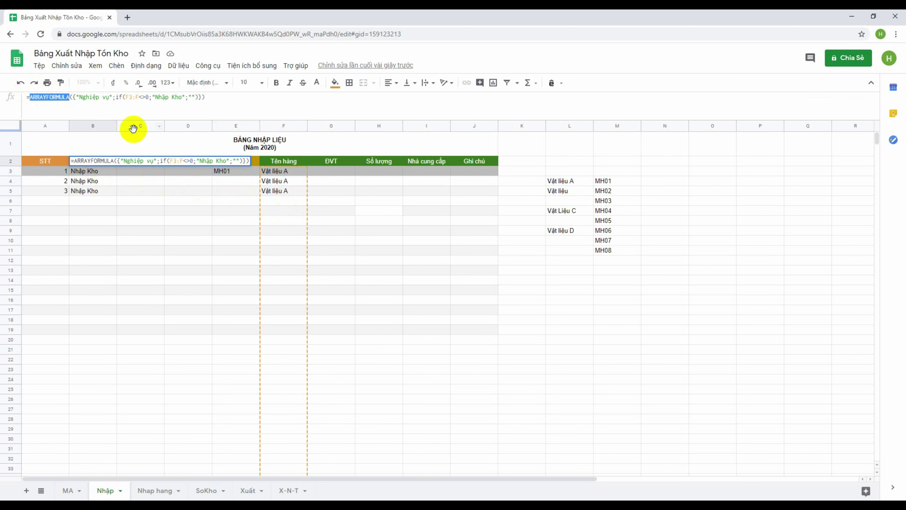
pyautogui.press('Escape')
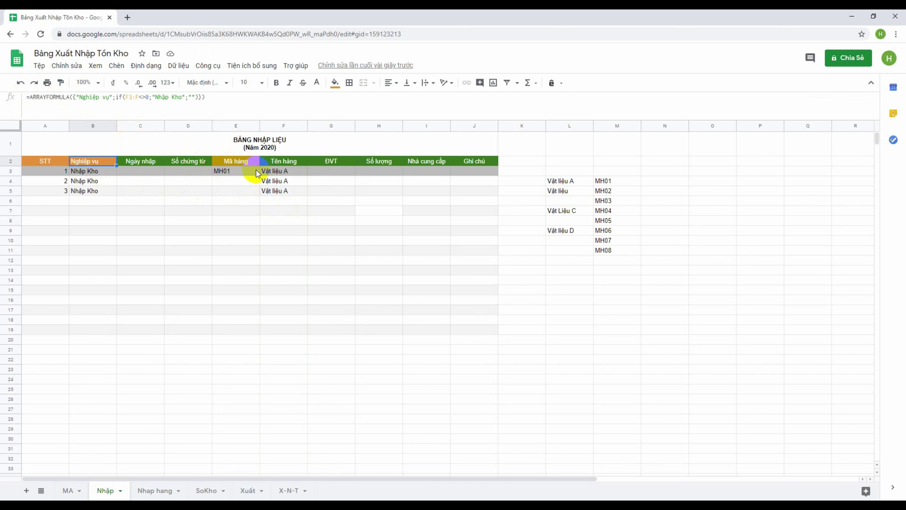
# - Change E3 to =ARRAYFORMULA(VLOOKUP(F3:F;{MA!C3:C\MA!B3:B};2;0))
pyautogui.click(238, 171)
pyautogui.click(29, 97)
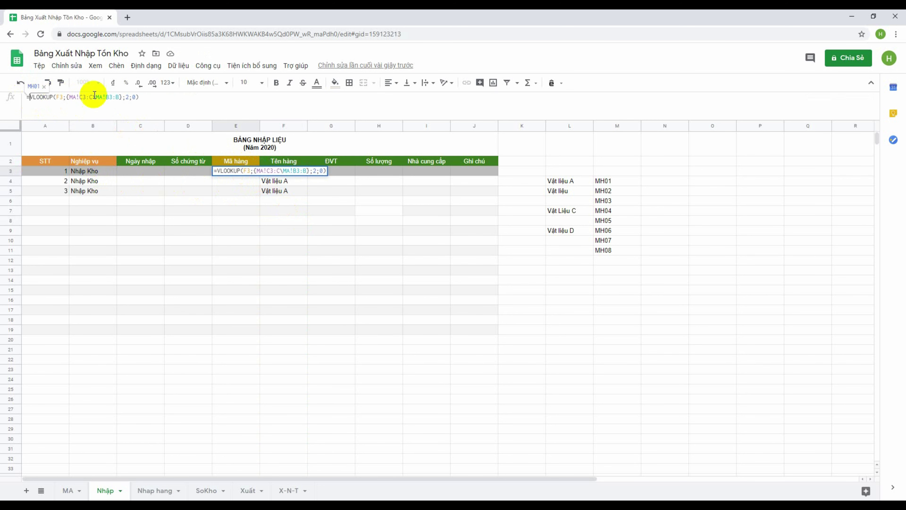
pyautogui.hotkey('ctrl', 'v')
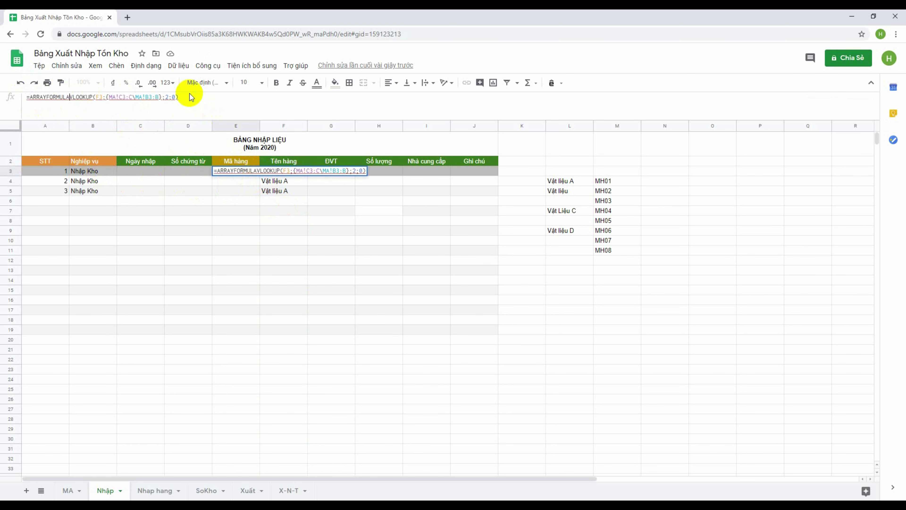
pyautogui.write('(')
pyautogui.click(202, 99)
pyautogui.write(')')
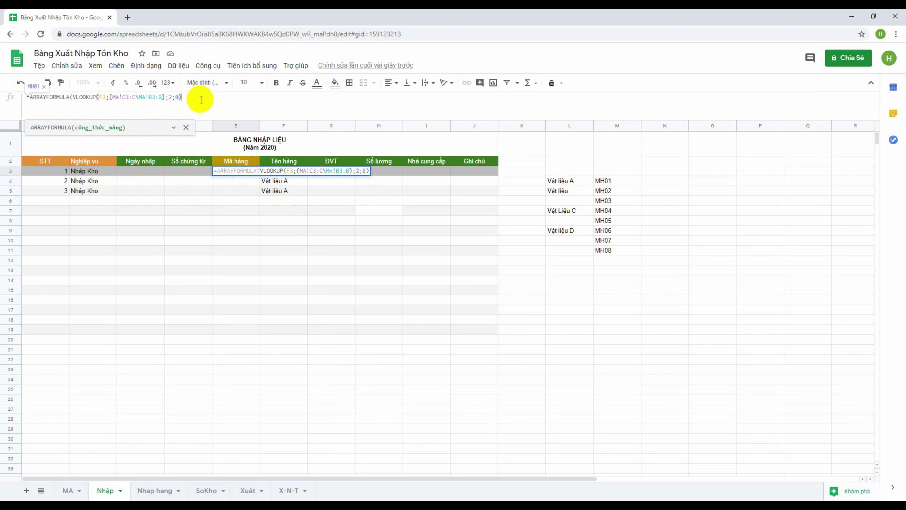
pyautogui.write(')')
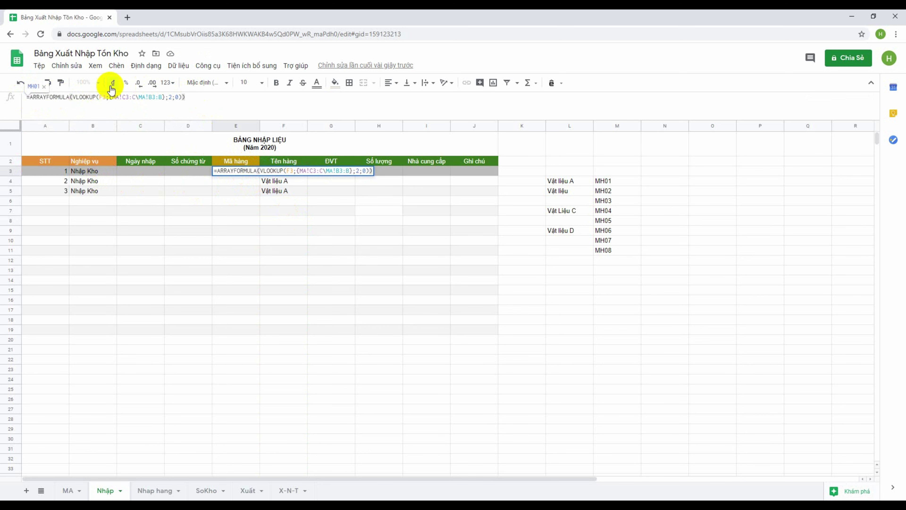
pyautogui.click(103, 97)
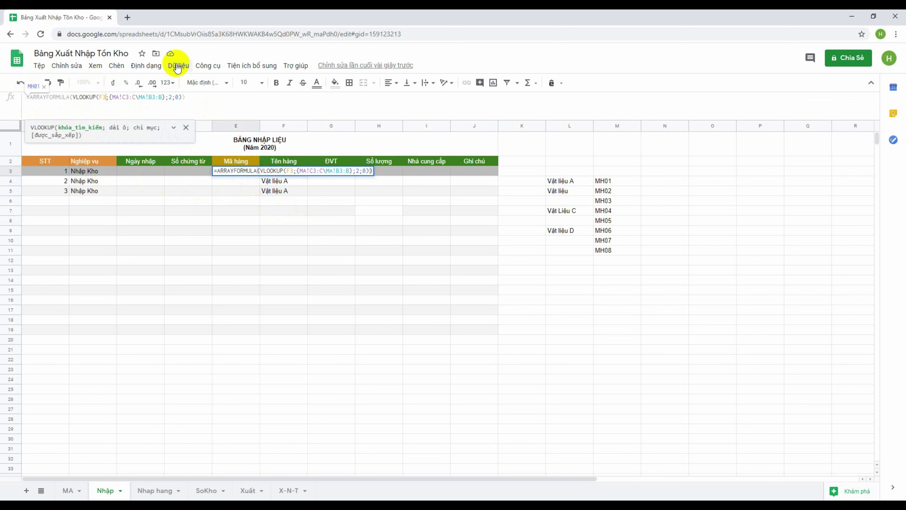
pyautogui.write(':F')
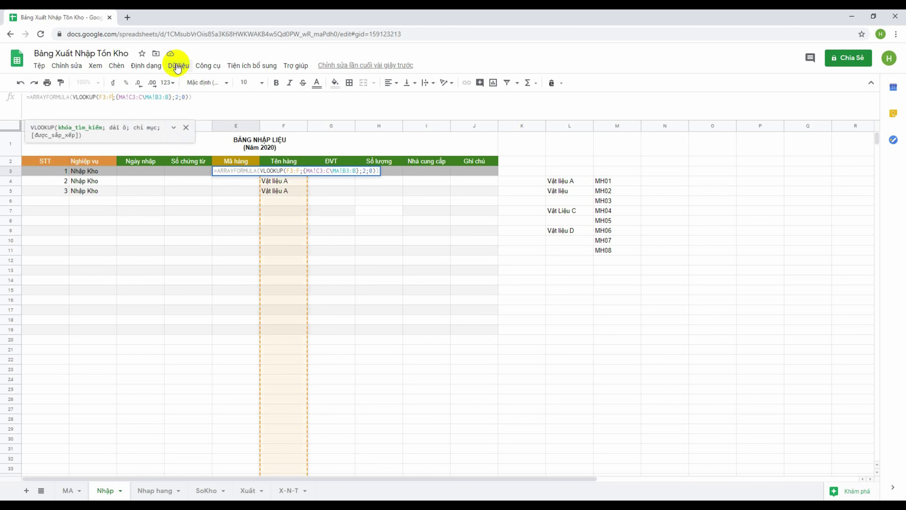
pyautogui.press('Return')
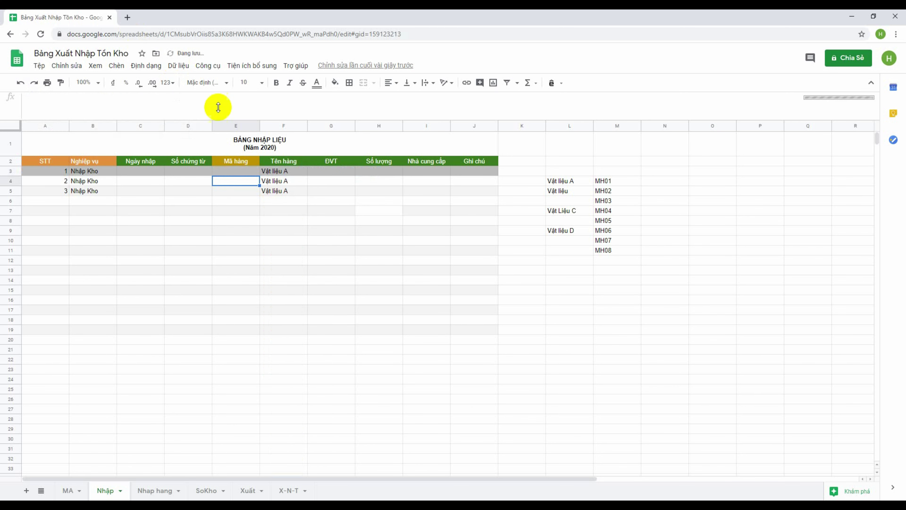
# - Check that E6 and E7 show #N/A below the three MH01 results
pyautogui.click(246, 172)
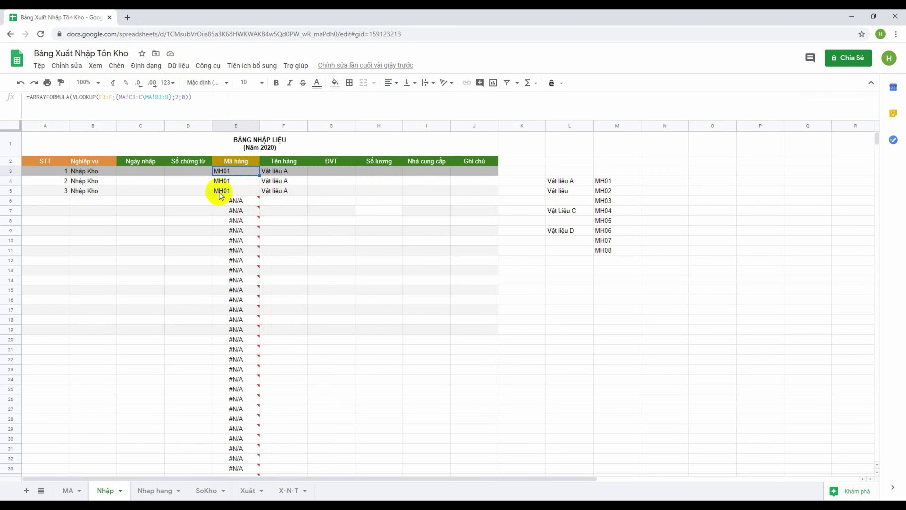
pyautogui.click(236, 199)
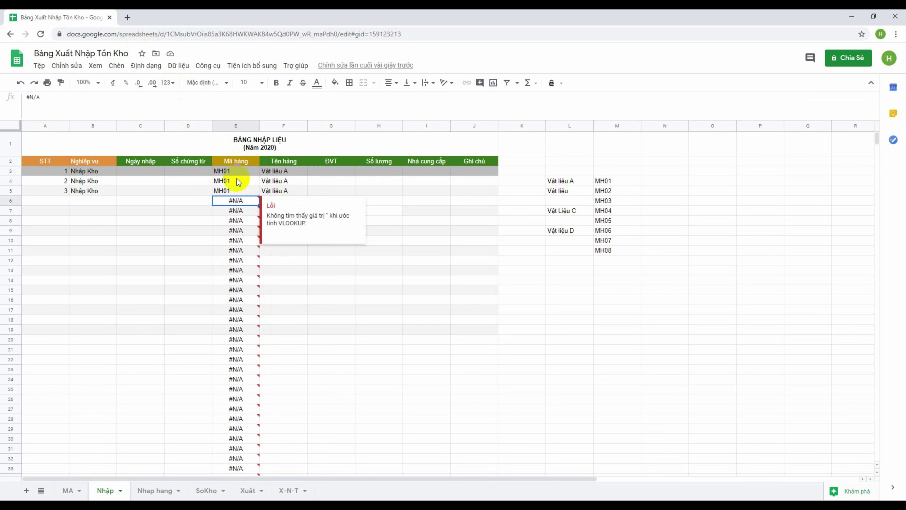
pyautogui.click(233, 171)
pyautogui.click(240, 211)
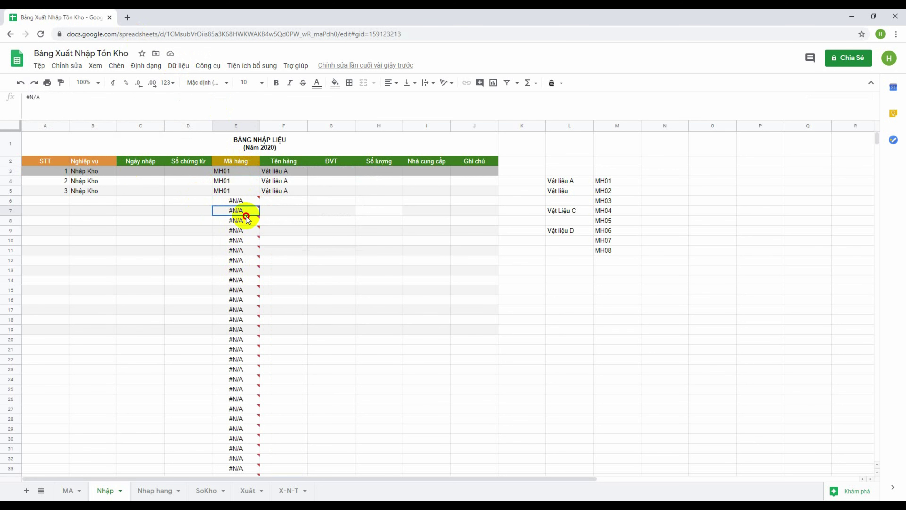
pyautogui.click(233, 174)
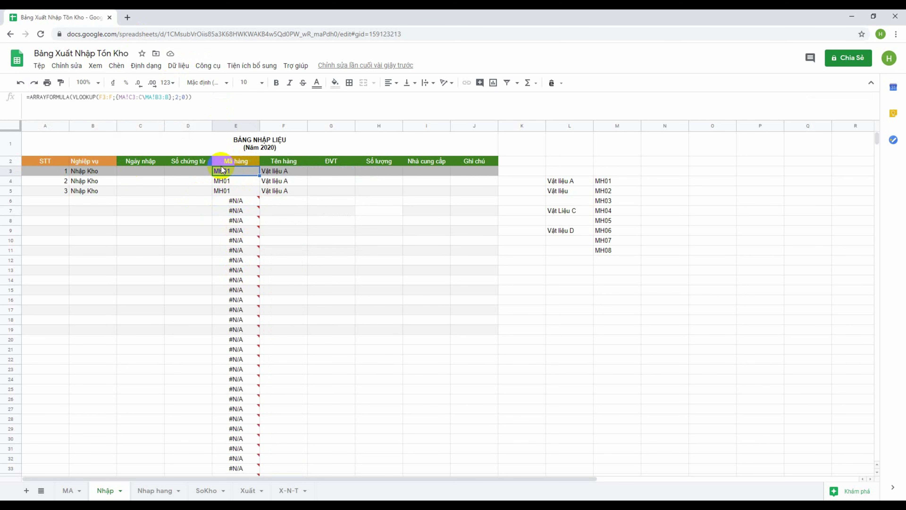
# - Wrap the lookup in IF(F3:F<>0;VLOOKUP(...);"") so rows without a Tên hàng show blank
pyautogui.click(76, 100)
pyautogui.write('if')
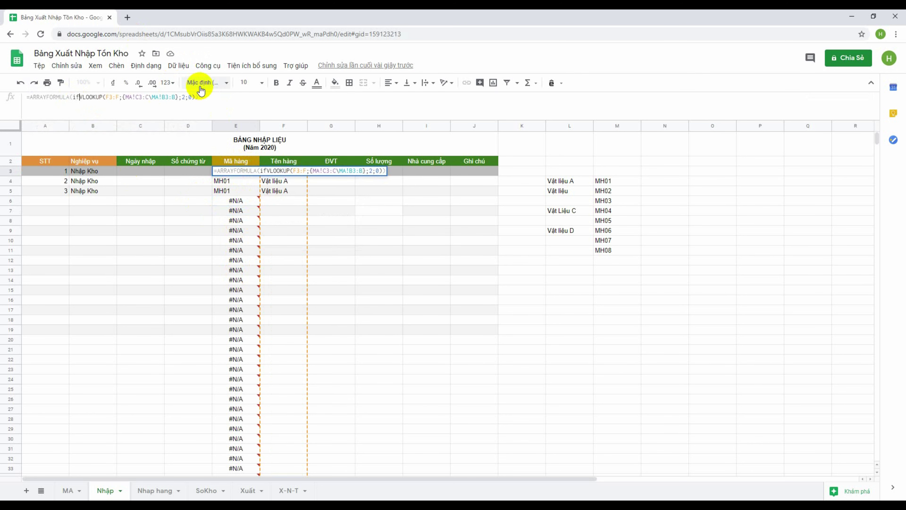
pyautogui.write('(')
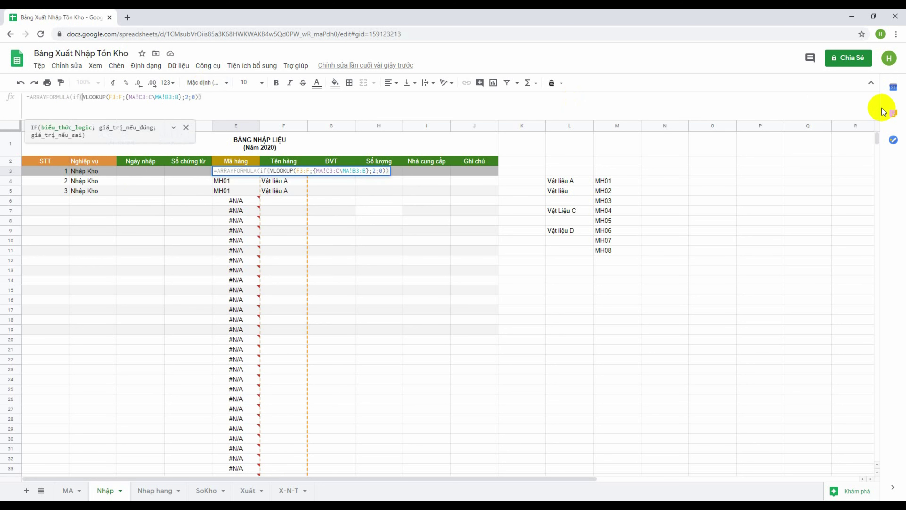
pyautogui.write('F3')
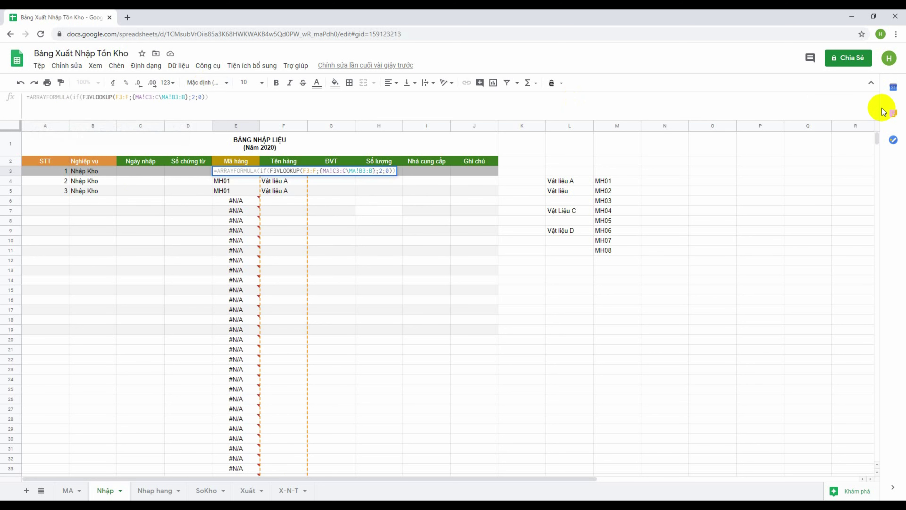
pyautogui.write(':')
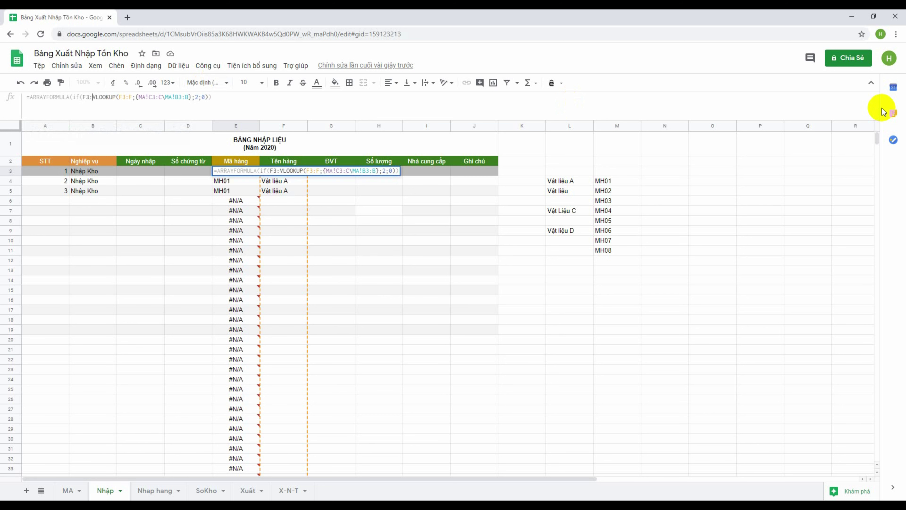
pyautogui.write('F')
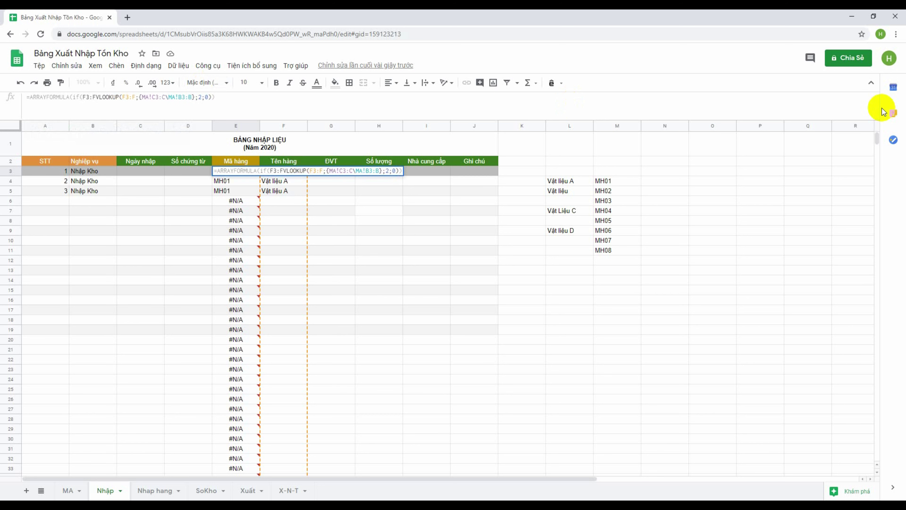
pyautogui.write('<>')
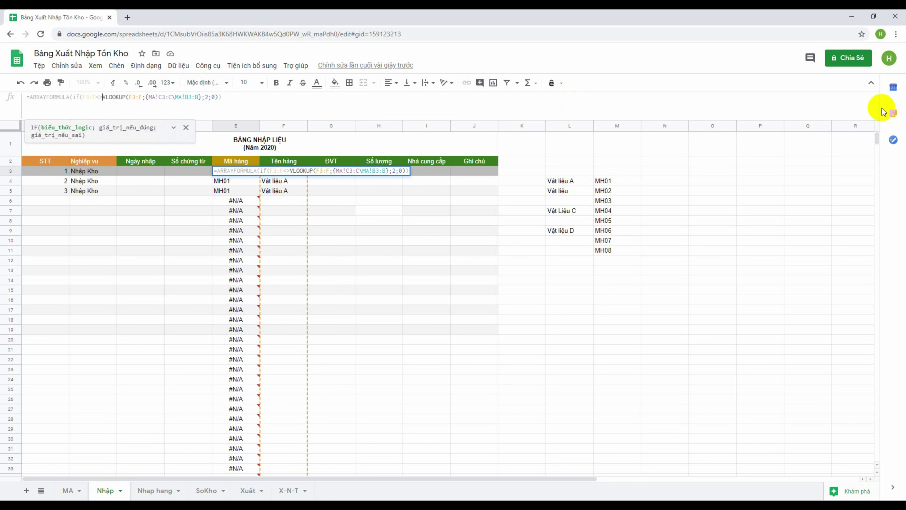
pyautogui.write('0')
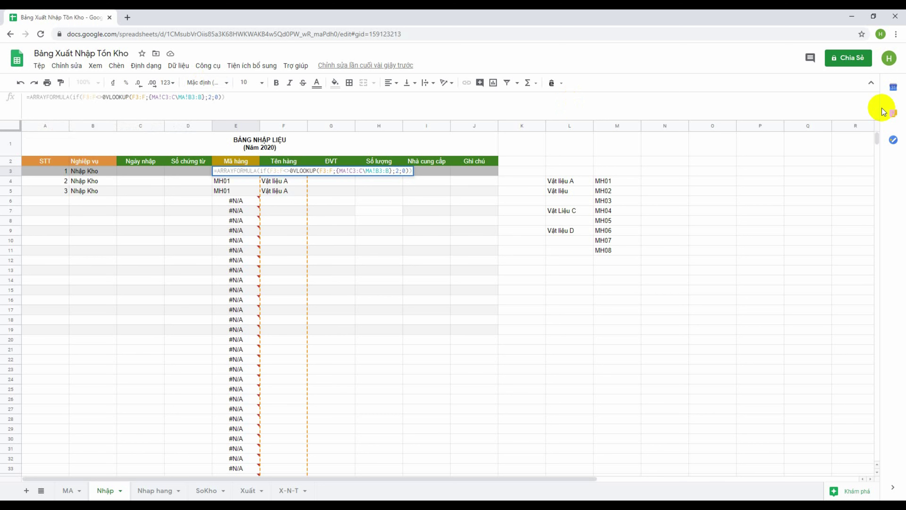
pyautogui.write(';')
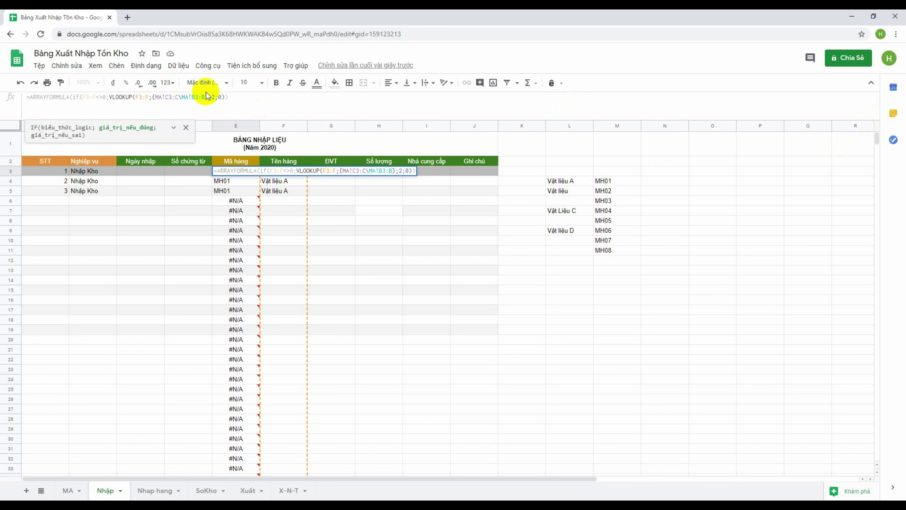
pyautogui.click(228, 95)
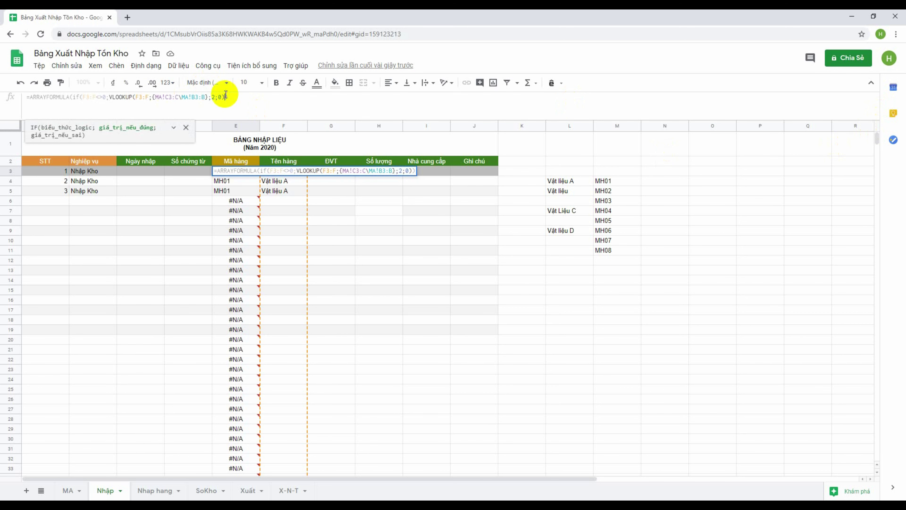
pyautogui.write(';')
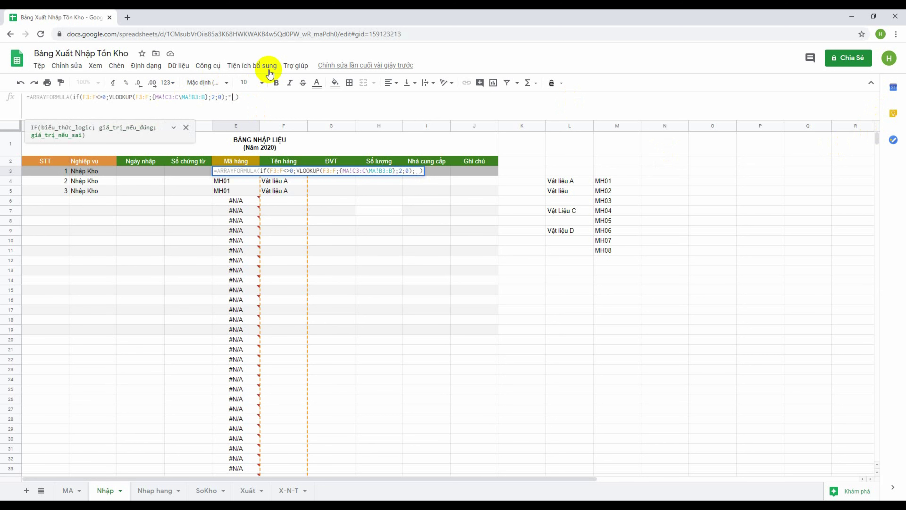
pyautogui.write('""')
pyautogui.write('_')
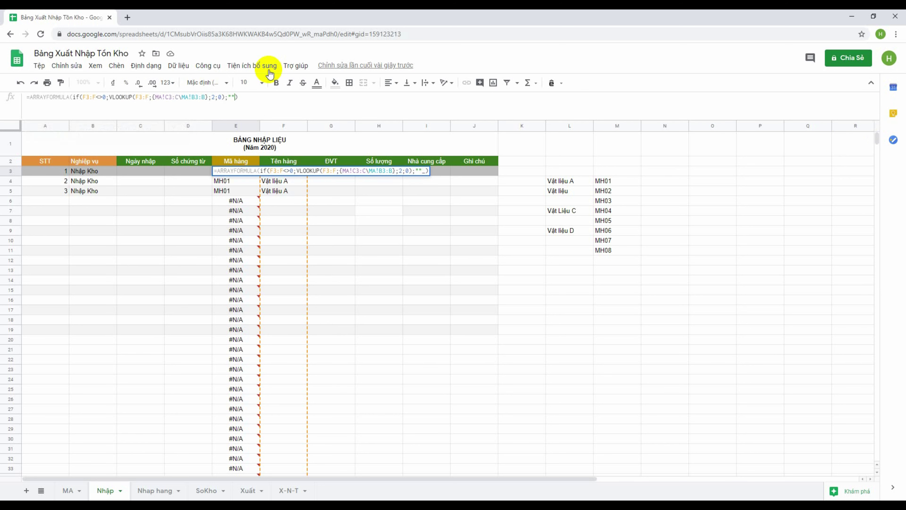
pyautogui.write(')')
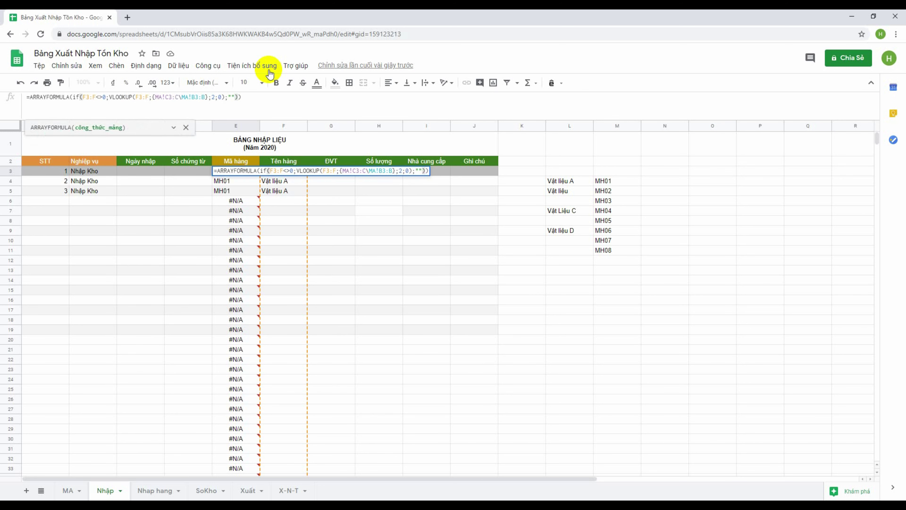
pyautogui.press('Return')
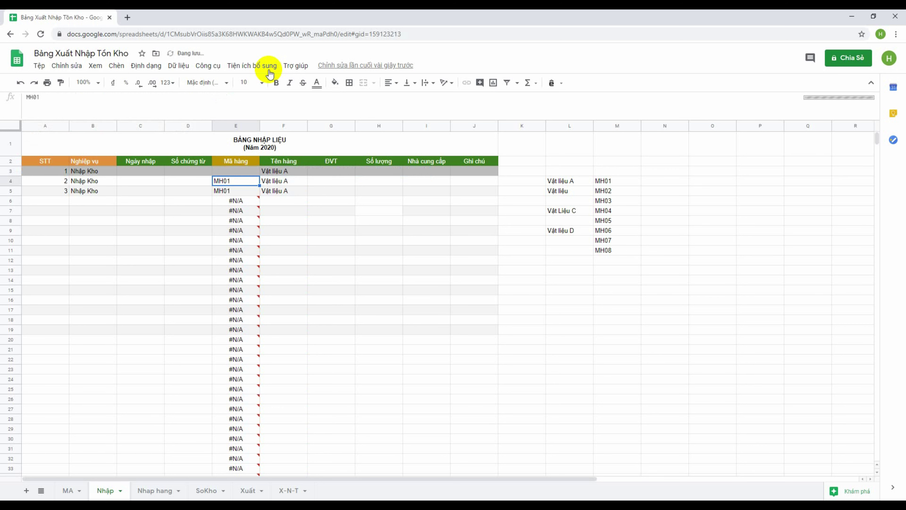
# - Verify E5 shows MH01 and E6 downward is blank, comparing with B2's header formula
pyautogui.click(242, 171)
pyautogui.click(234, 192)
pyautogui.click(233, 216)
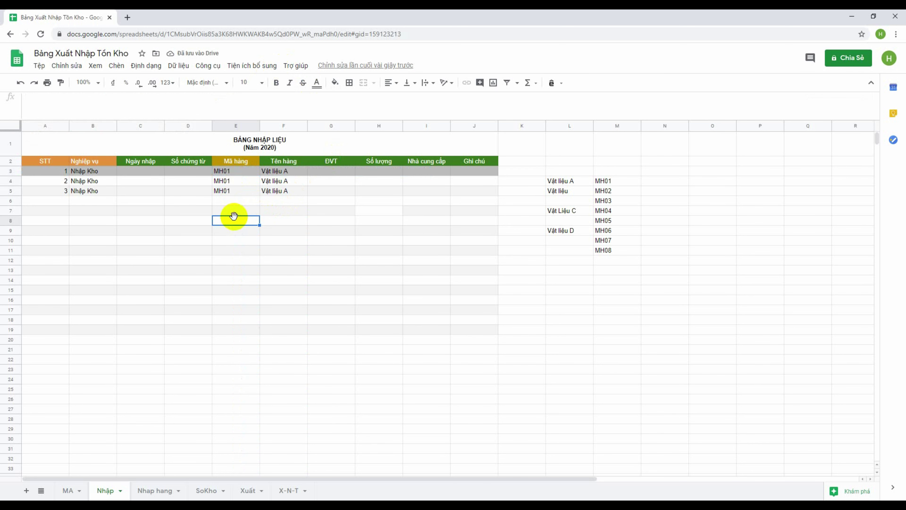
pyautogui.click(238, 171)
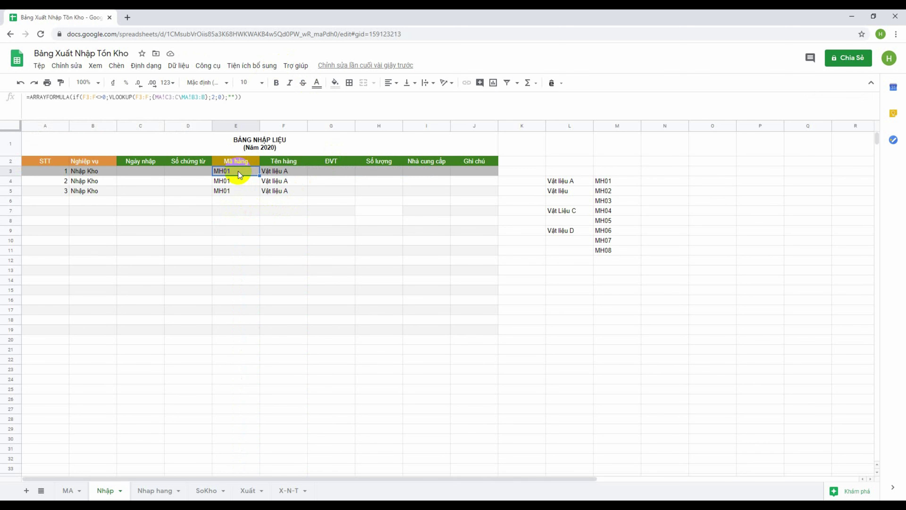
pyautogui.click(230, 203)
pyautogui.click(216, 162)
pyautogui.click(112, 161)
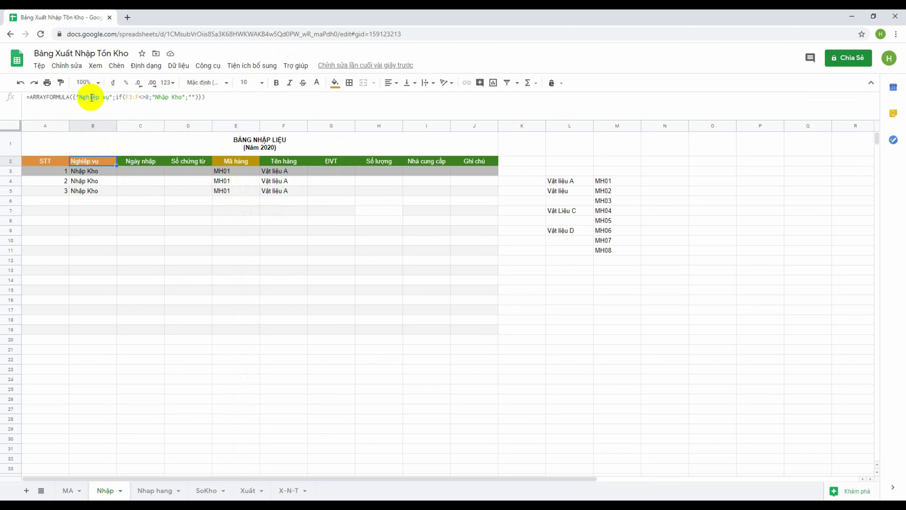
pyautogui.click(232, 160)
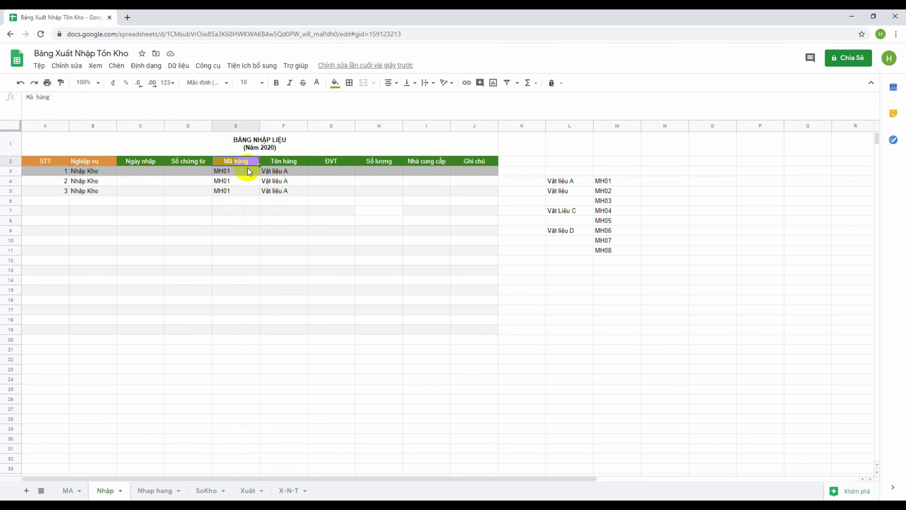
# - Copy the full Mã hàng ARRAYFORMULA text from E3's formula bar
pyautogui.click(237, 172)
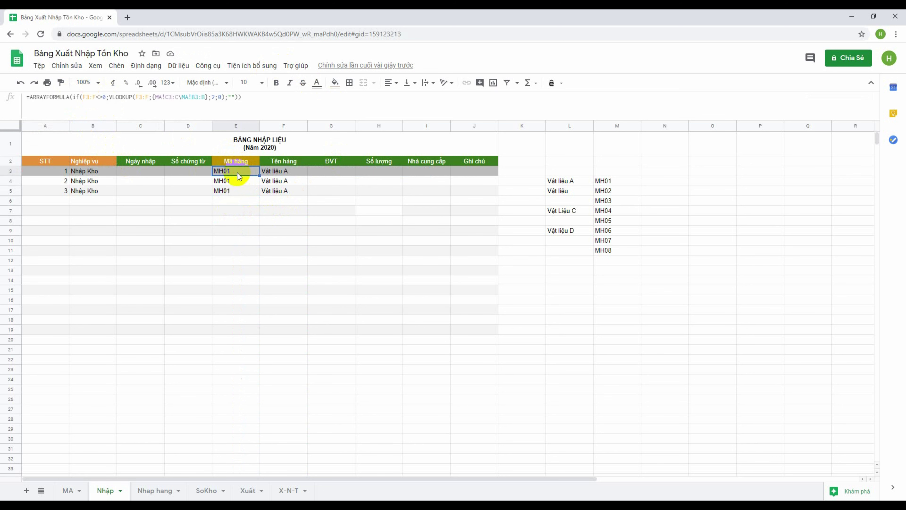
pyautogui.moveTo(243, 103); pyautogui.dragTo(12, 100)
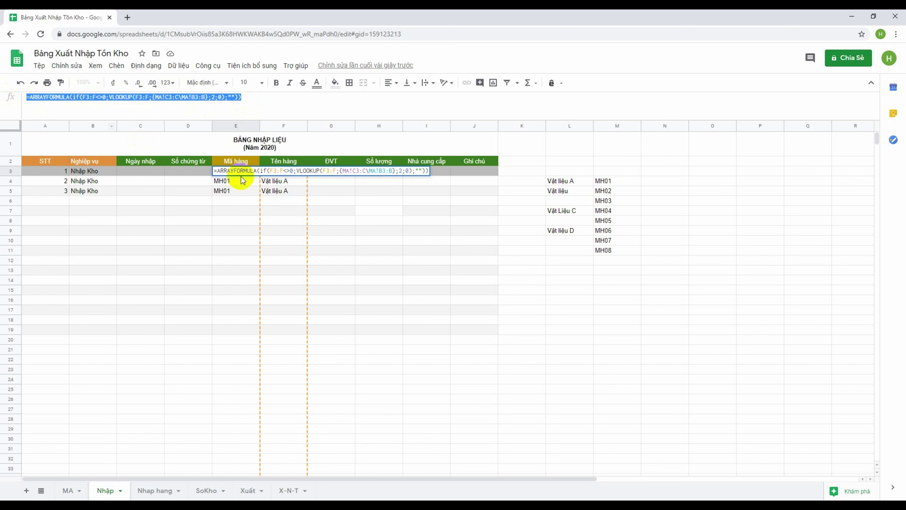
pyautogui.press('Escape')
pyautogui.click(237, 161)
# - Replace E2's header with ={"Mã hàng";ARRAYFORMULA(...)} combining the title and the lookup
pyautogui.moveTo(74, 97); pyautogui.dragTo(10, 92)
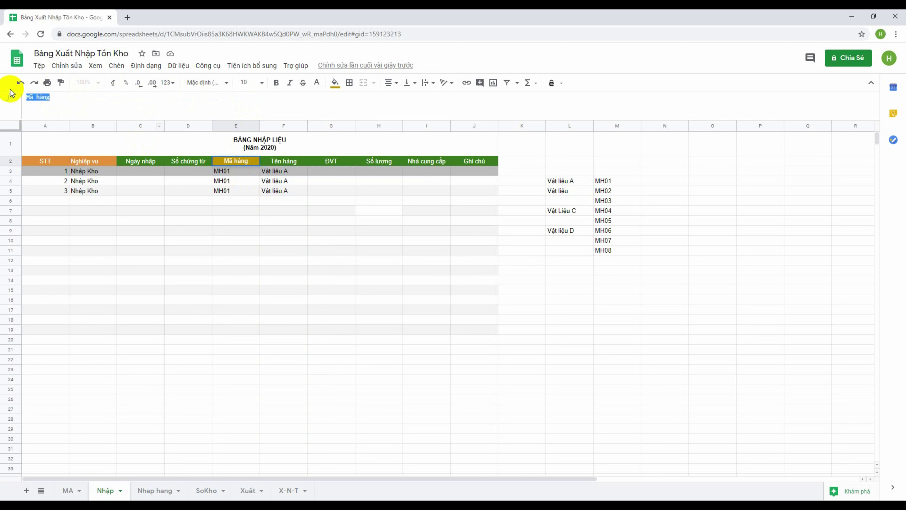
pyautogui.write('=ARRAYFORMULA(if(F3:F<>0;VLOOKUP(F3:F;{MA!C3:C\\MA!B3:B};2;0);""))')
pyautogui.click(73, 97)
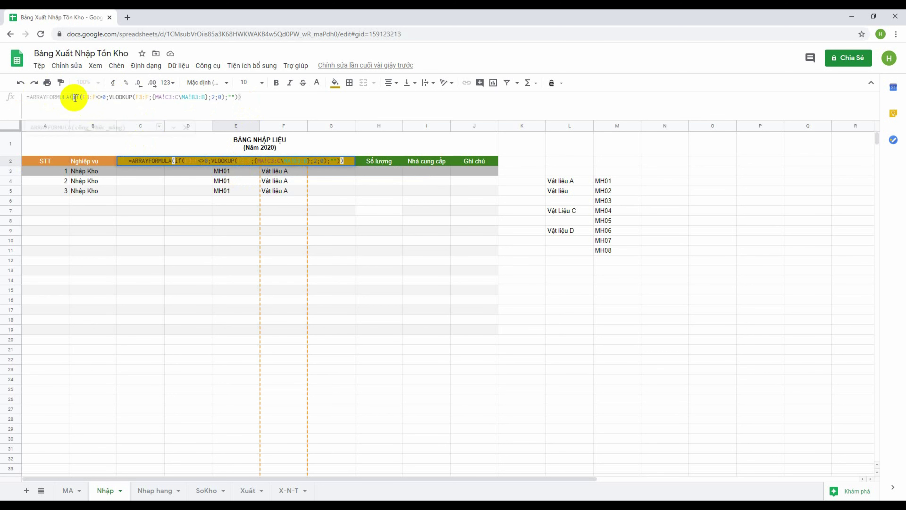
pyautogui.click(32, 98)
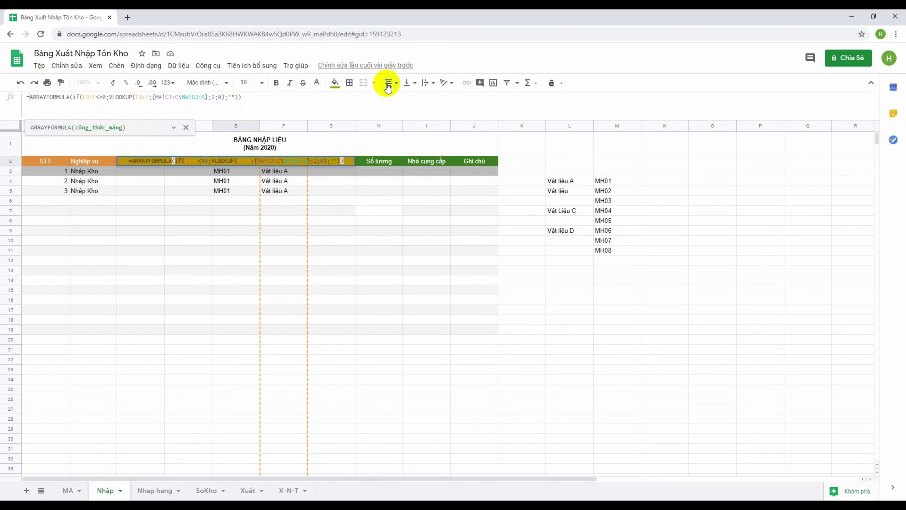
pyautogui.write('0')
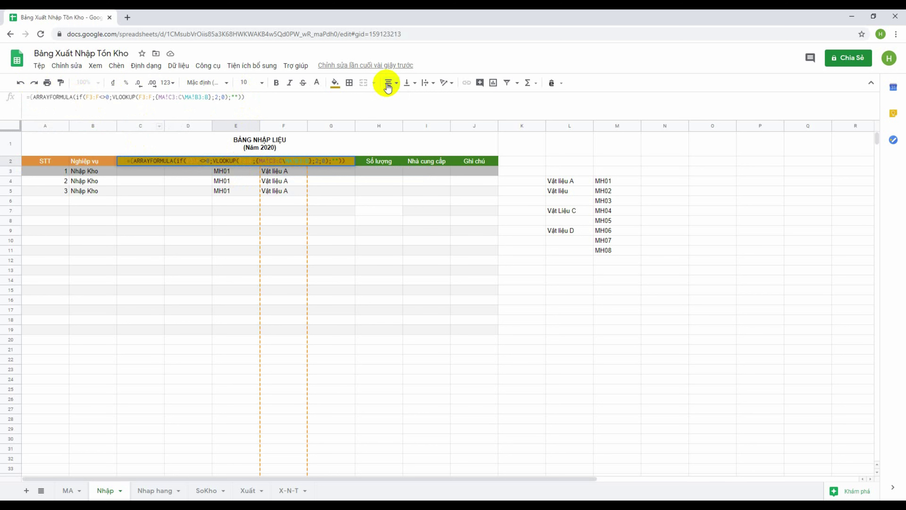
pyautogui.write('"')
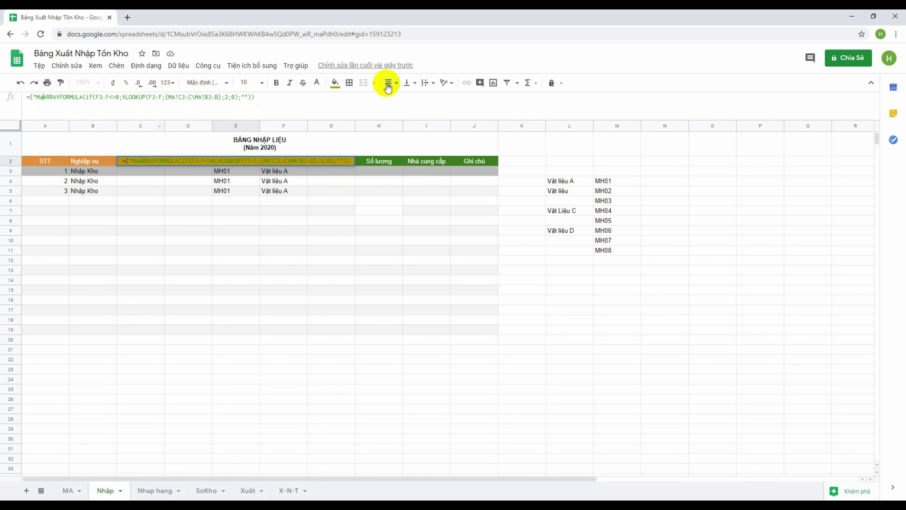
pyautogui.write('Mã hang"')
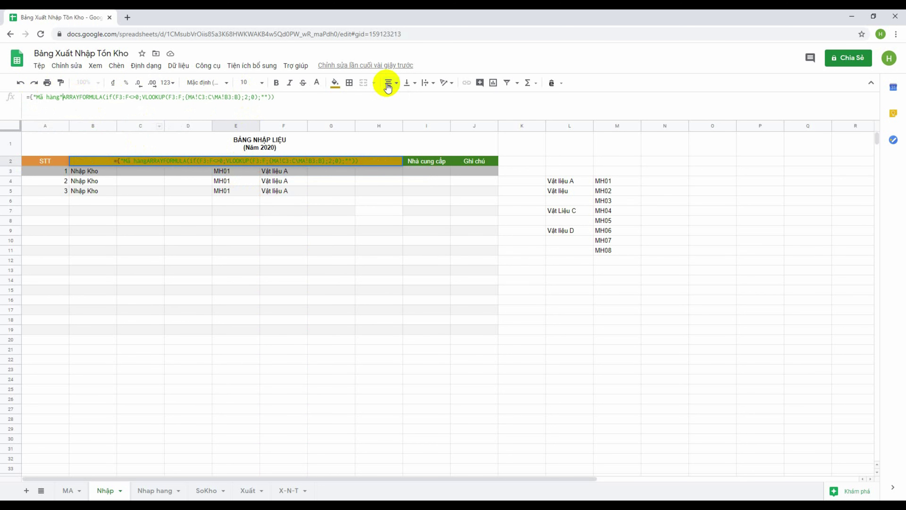
pyautogui.write(';')
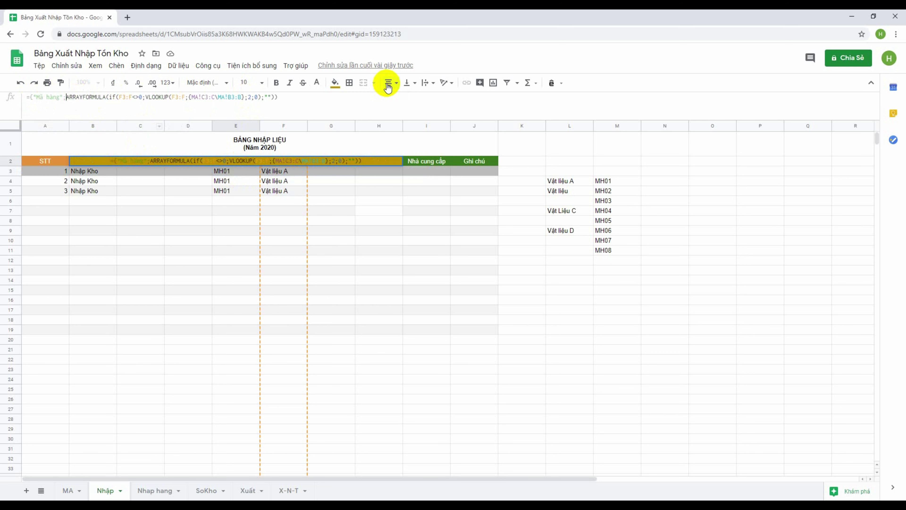
pyautogui.click(287, 96)
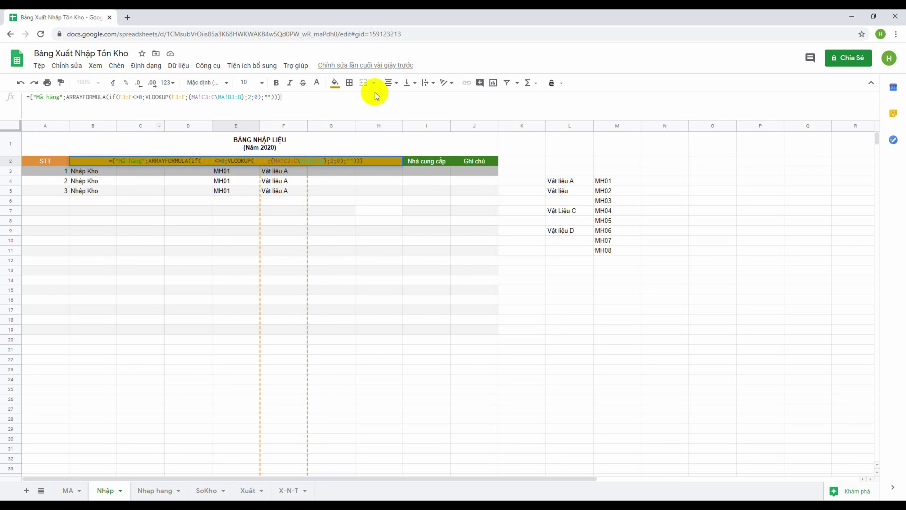
pyautogui.press('Return')
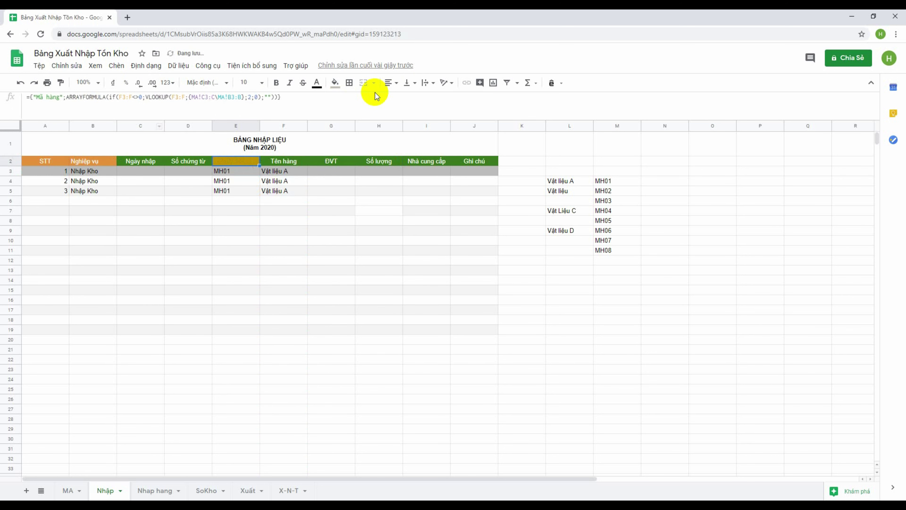
# - Clear the old formula from E3:E4 so E2 fills MH01 for all three rows
pyautogui.hotkey('shift', 'Down')
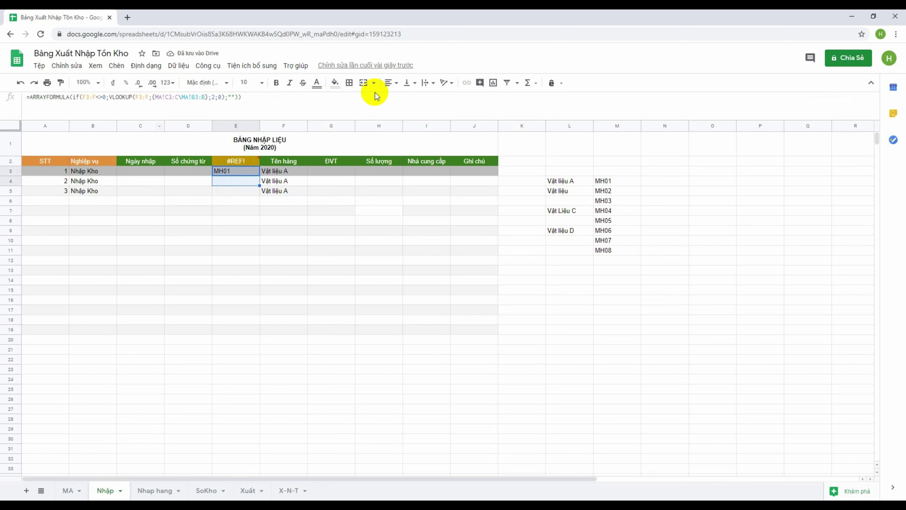
pyautogui.press('Delete')
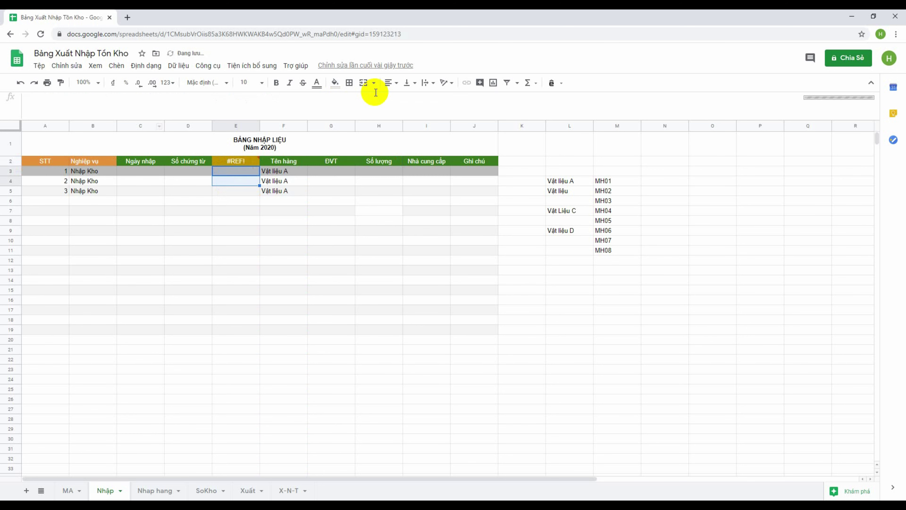
pyautogui.click(243, 232)
pyautogui.click(235, 161)
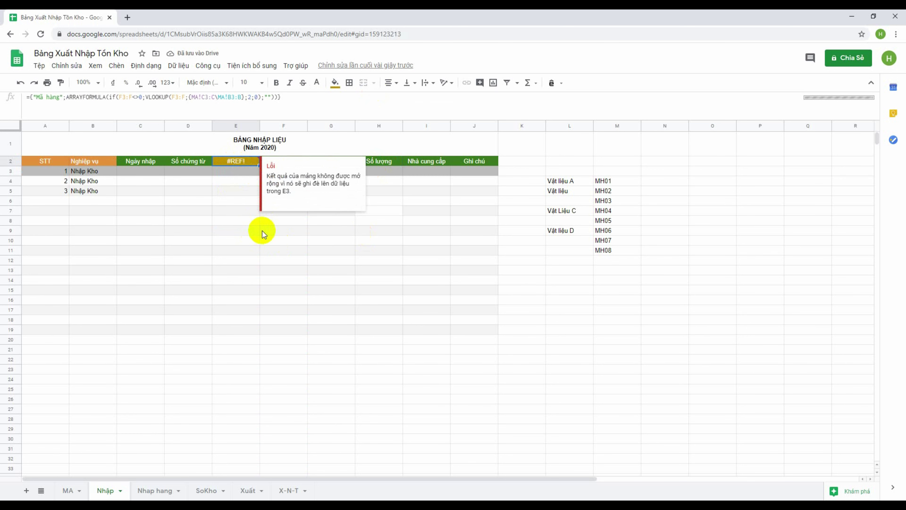
pyautogui.click(232, 221)
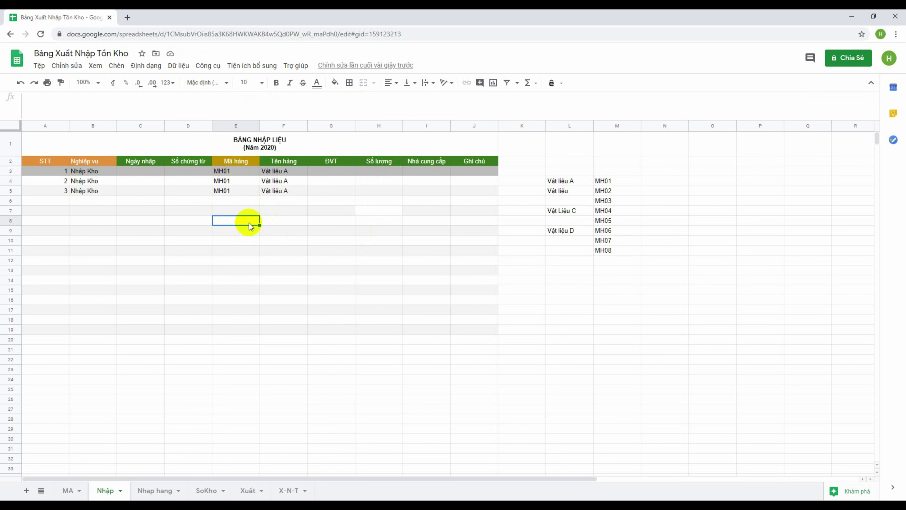
pyautogui.click(235, 163)
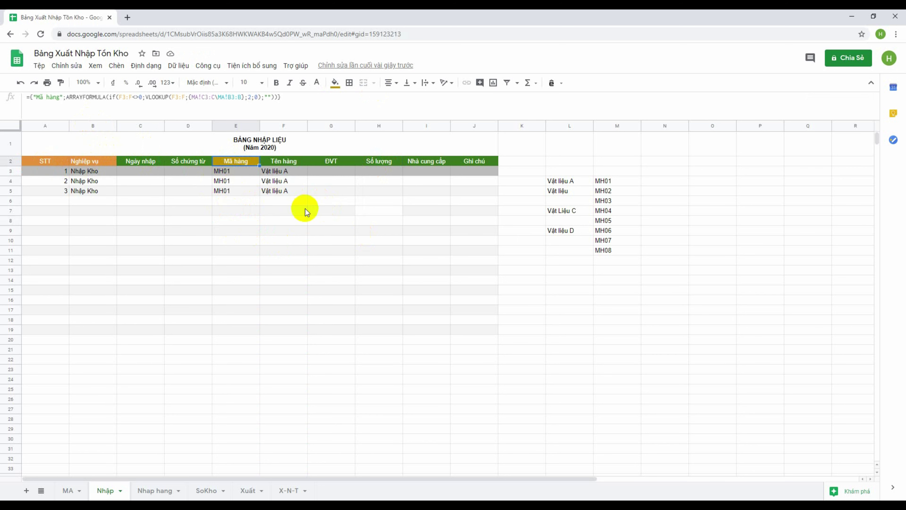
# - Review Tên hàng cells F3:F6 and the material names in the MA sheet's column C
pyautogui.click(304, 174)
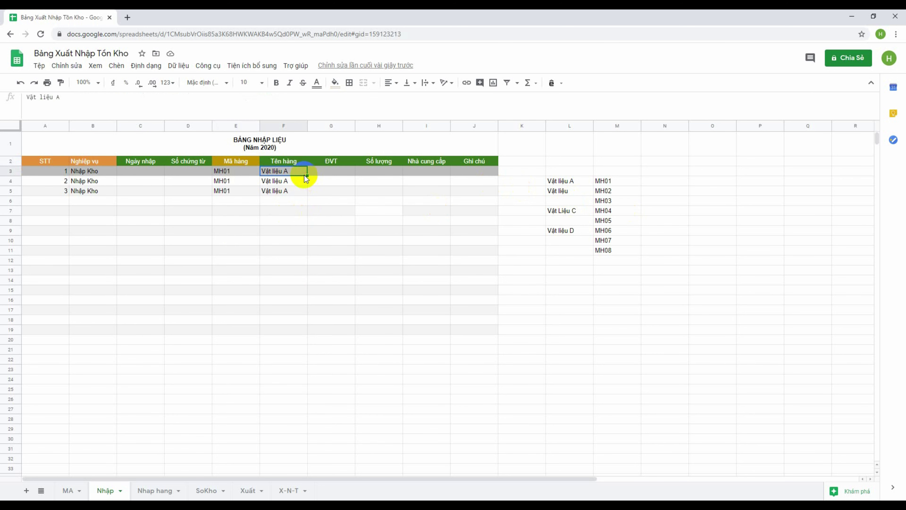
pyautogui.moveTo(306, 175); pyautogui.dragTo(282, 202)
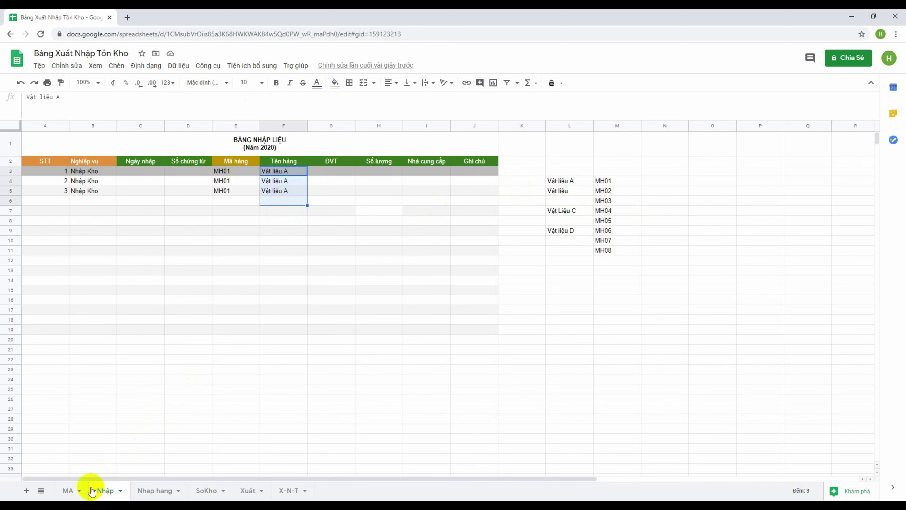
pyautogui.click(67, 490)
pyautogui.moveTo(125, 159)
pyautogui.mouseDown()
pyautogui.moveTo(113, 219)
pyautogui.moveTo(157, 370)
pyautogui.mouseUp()
pyautogui.click(223, 355)
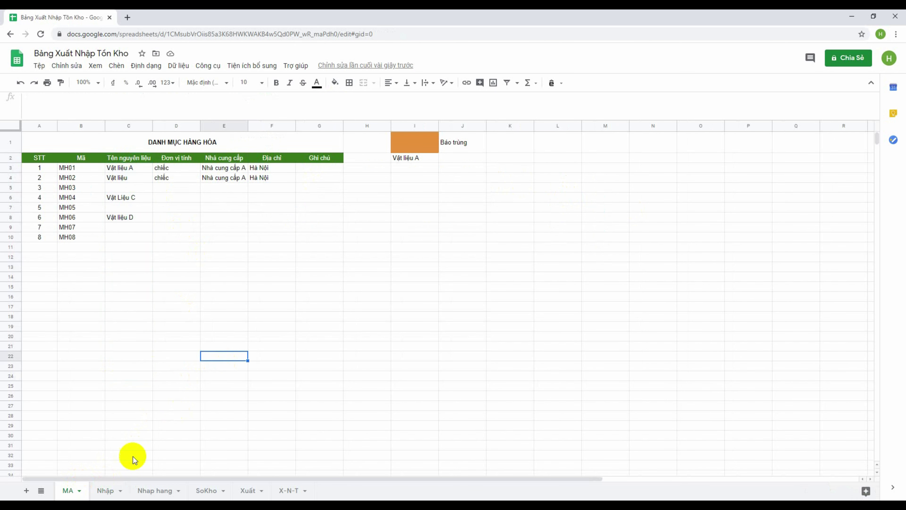
pyautogui.click(117, 488)
pyautogui.click(303, 238)
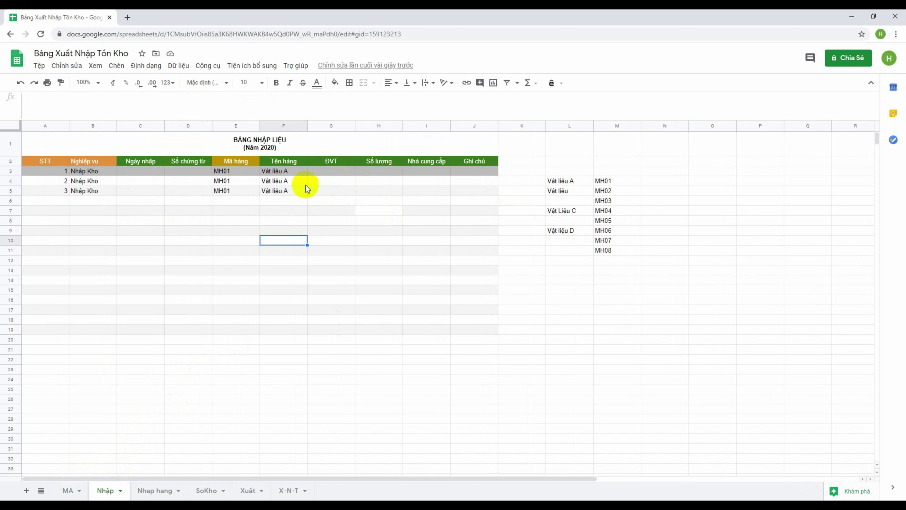
# - Open Dữ liệu > Xác thực dữ liệu for Tên hàng cell F3
pyautogui.click(299, 172)
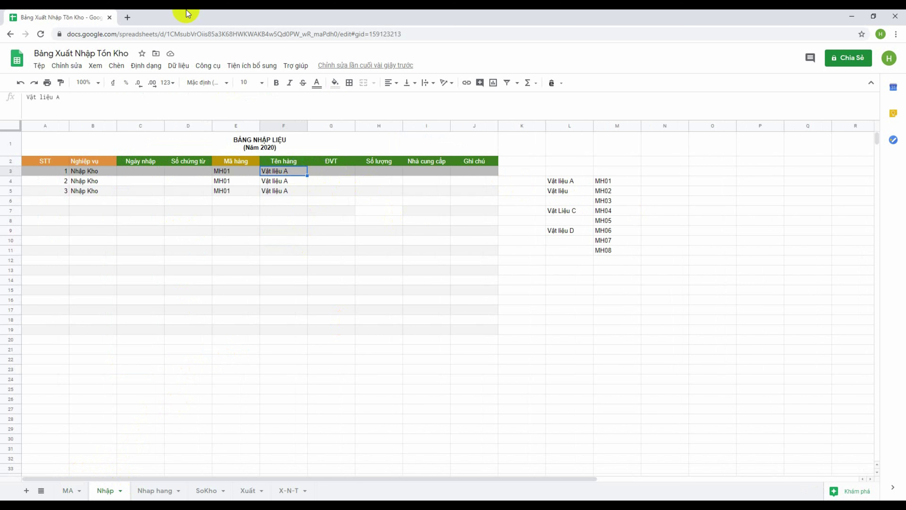
pyautogui.click(178, 68)
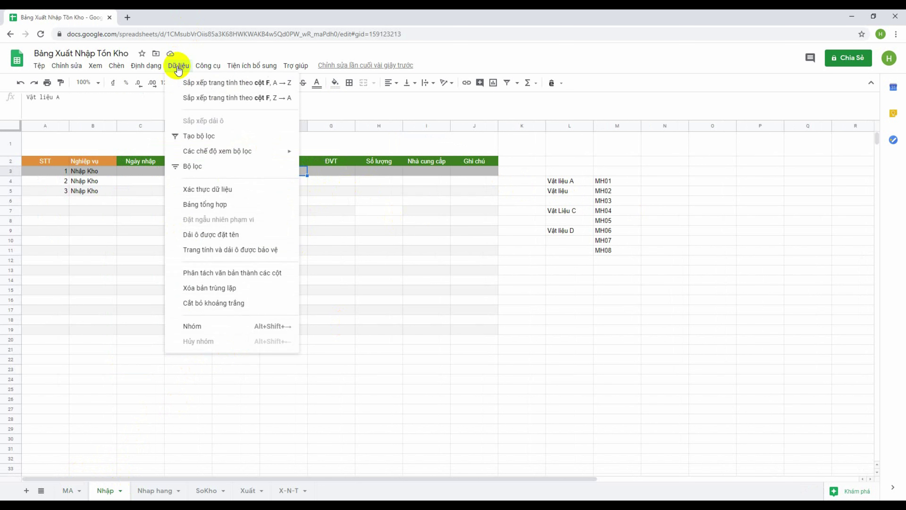
pyautogui.click(207, 189)
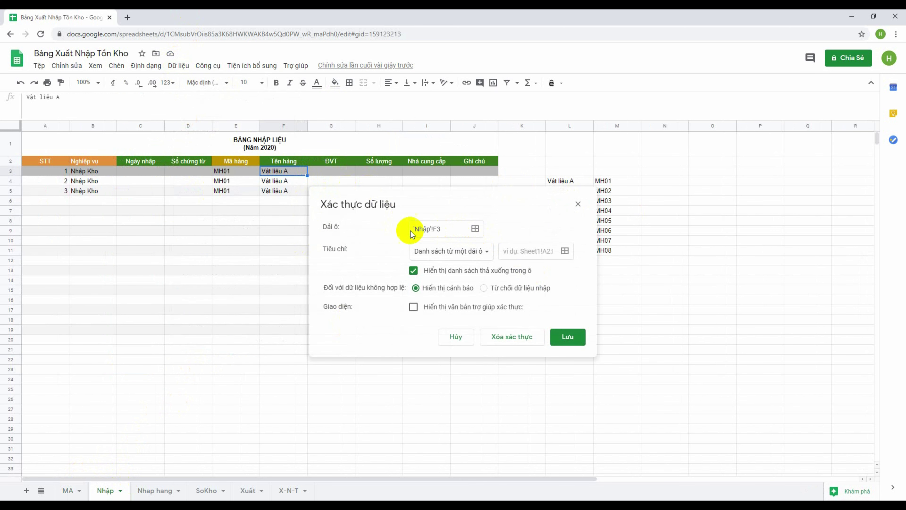
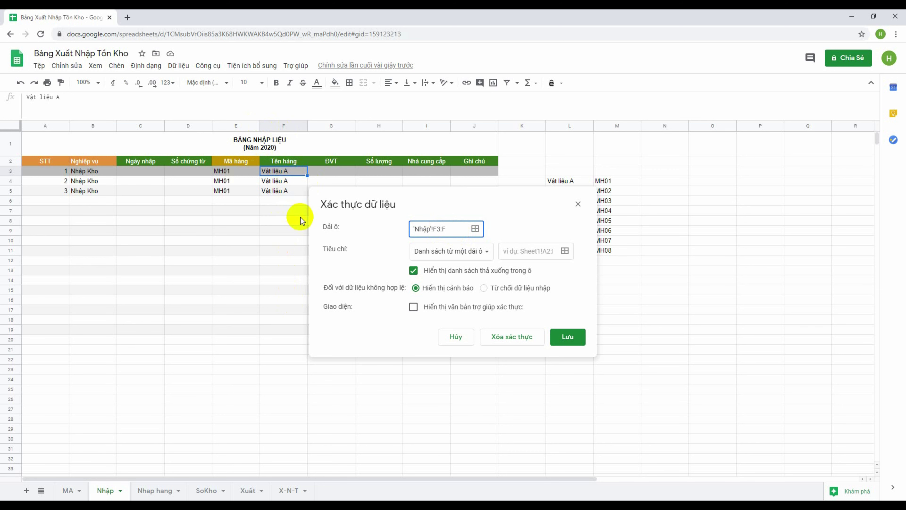
# - Set the dropdown's list source to MA!C3:C by picking the product names on the MA sheet
pyautogui.click(529, 251)
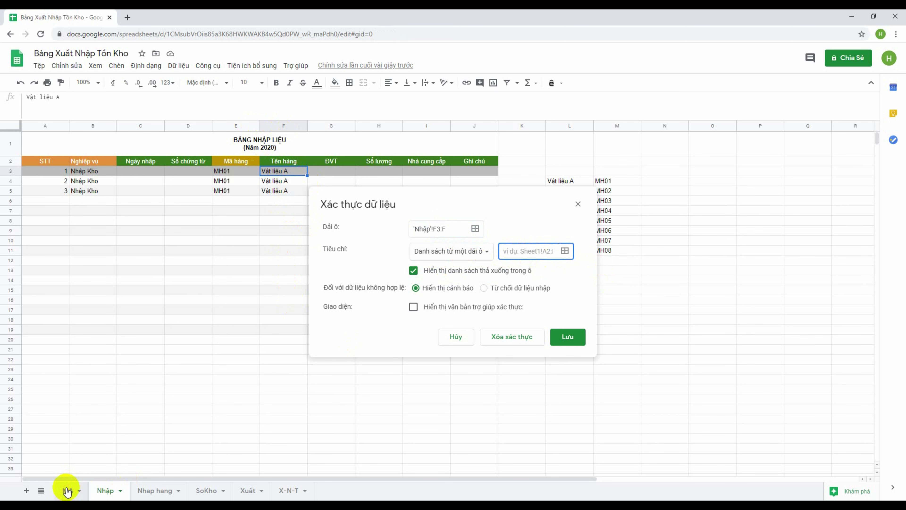
pyautogui.click(67, 491)
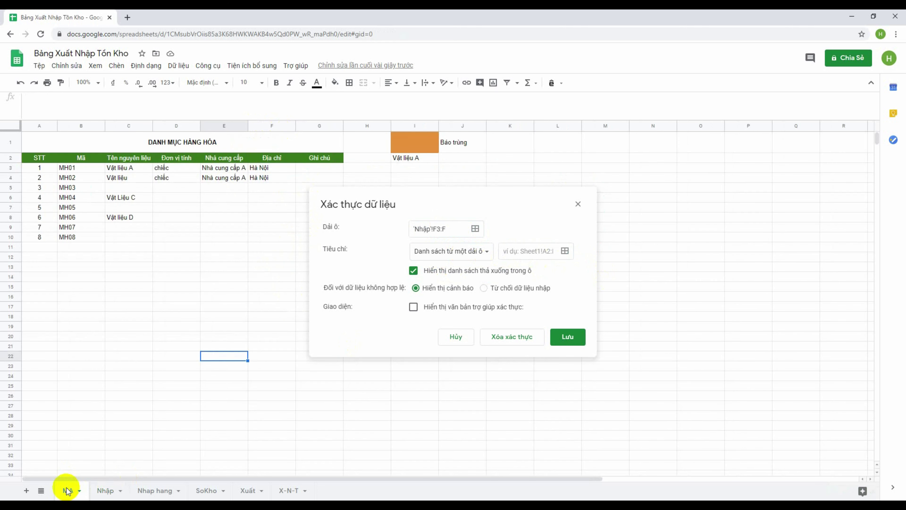
pyautogui.click(131, 171)
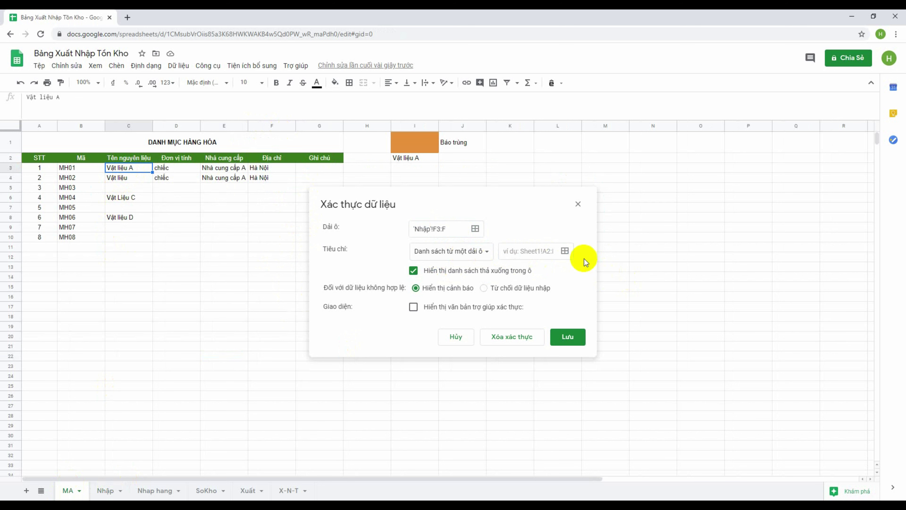
pyautogui.click(564, 251)
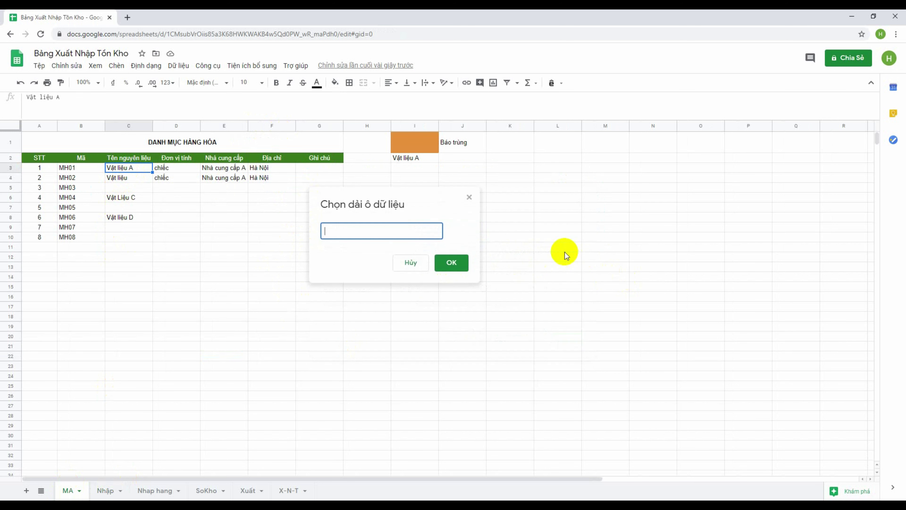
pyautogui.click(137, 171)
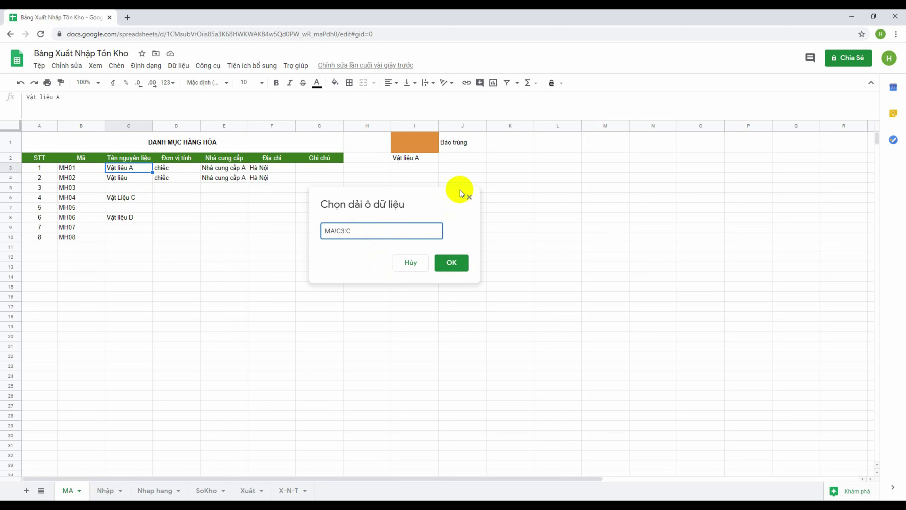
pyautogui.click(451, 263)
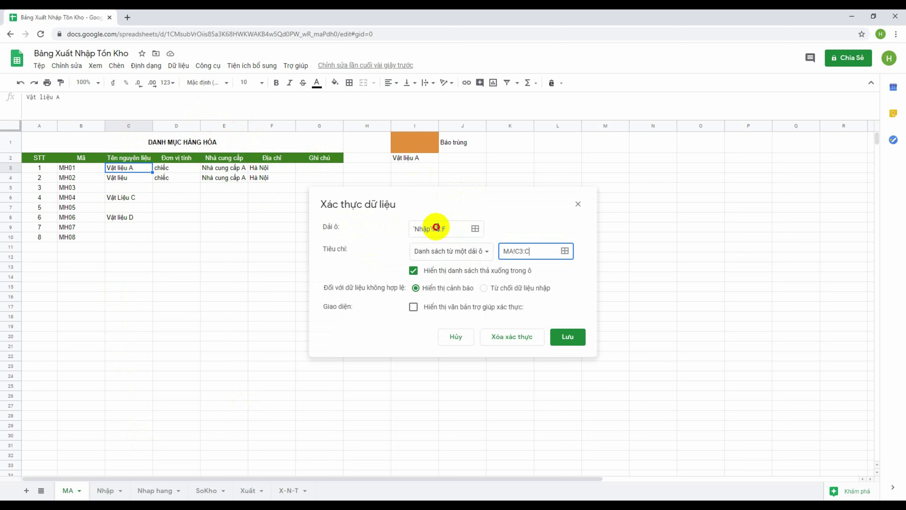
pyautogui.click(436, 229)
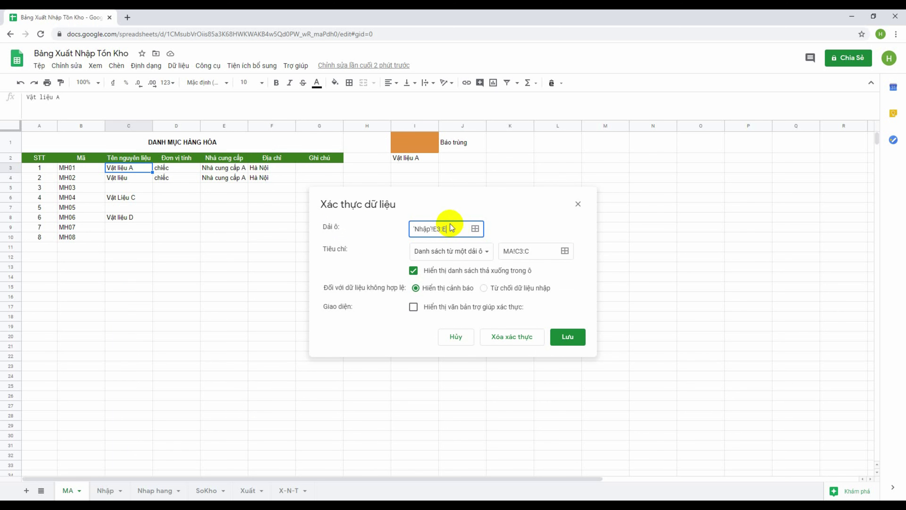
# - Change the rule's applied range to 'Nhập'!F3:F and save the validation rule
pyautogui.click(113, 491)
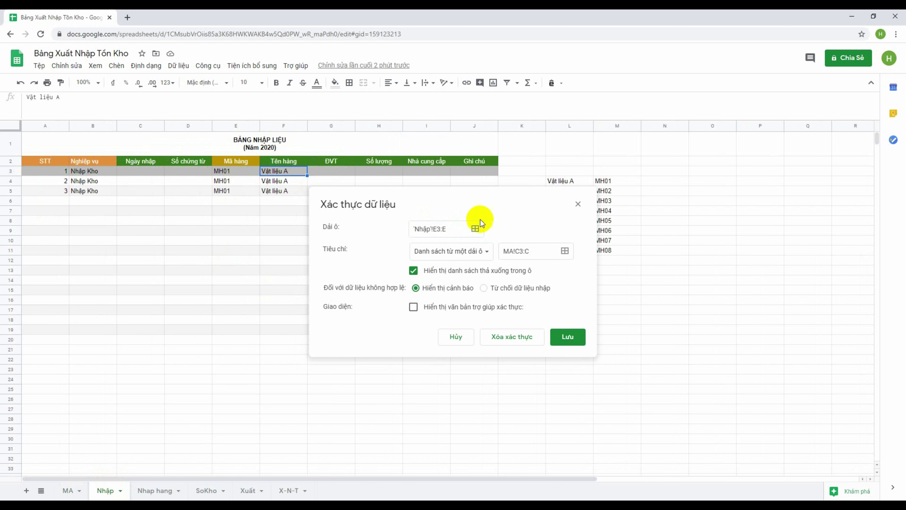
pyautogui.click(435, 228)
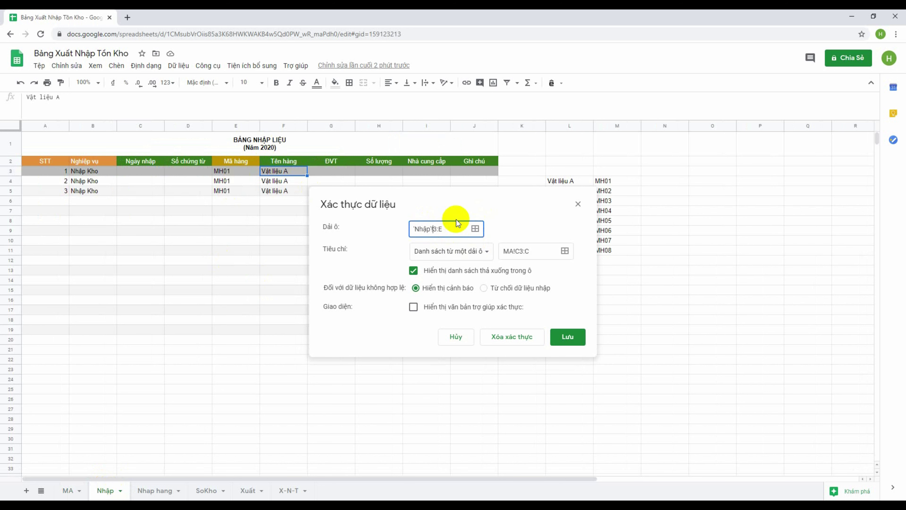
pyautogui.write('F')
pyautogui.click(456, 227)
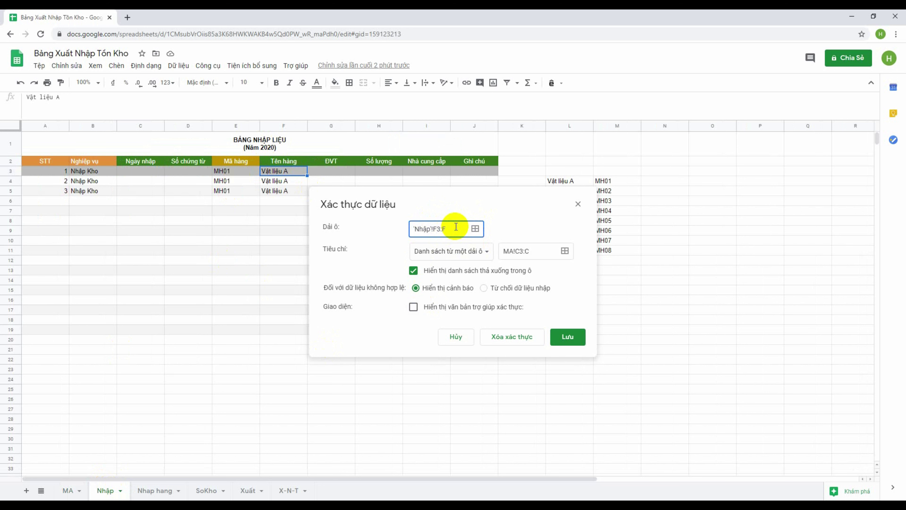
pyautogui.click(578, 341)
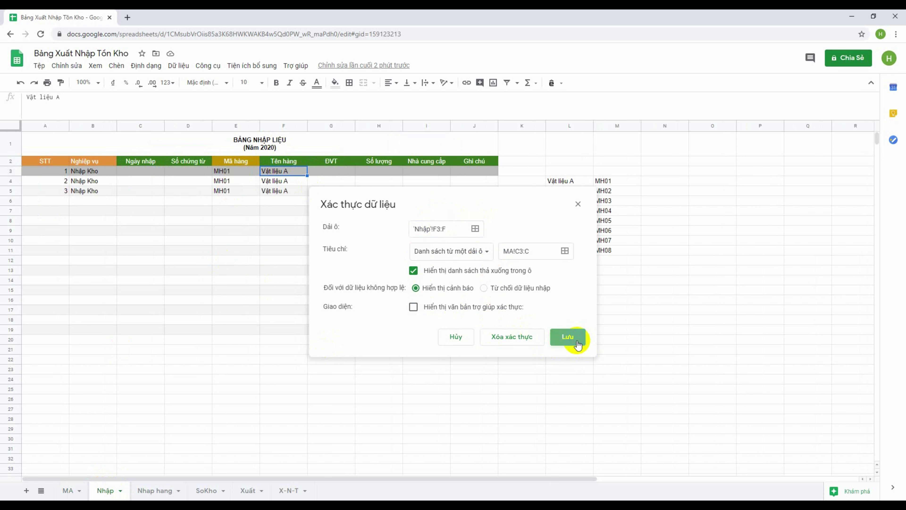
pyautogui.click(324, 219)
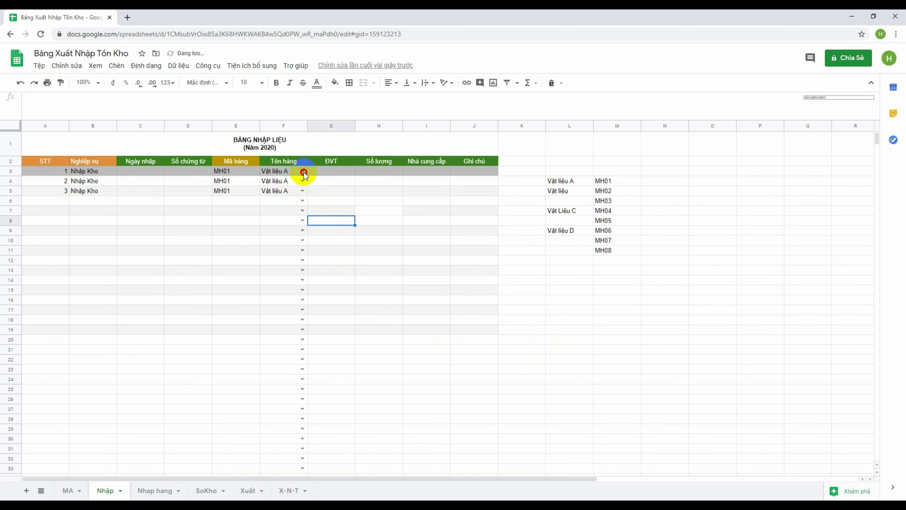
# - Open F3's dropdown on Nhập and compare its options with the MA product names C3:C8
pyautogui.click(303, 173)
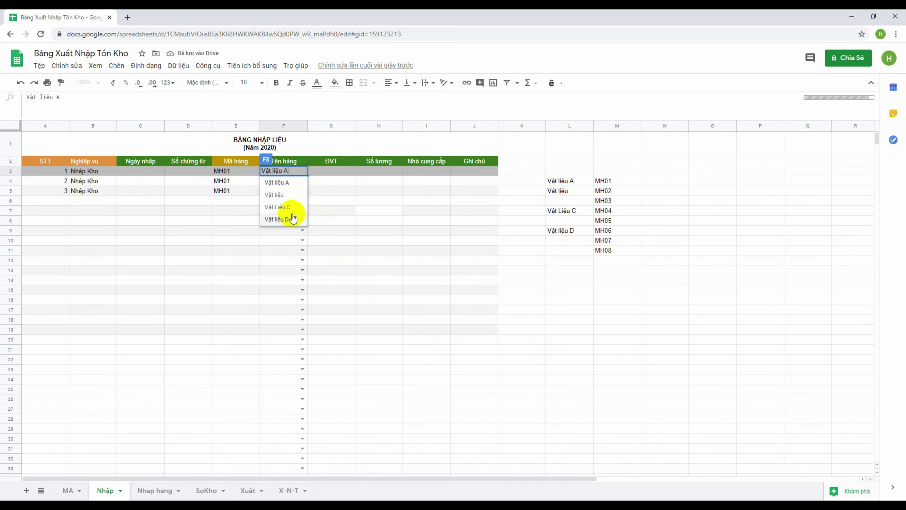
pyautogui.click(379, 261)
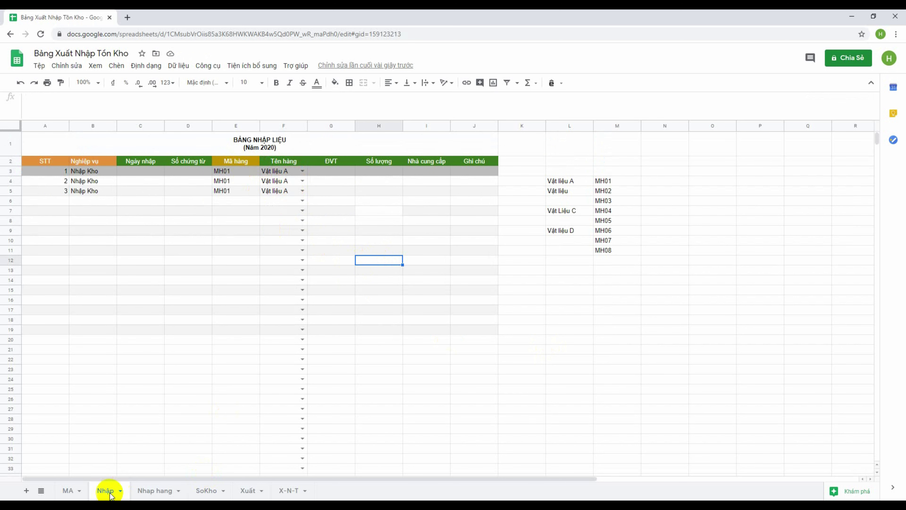
pyautogui.click(70, 491)
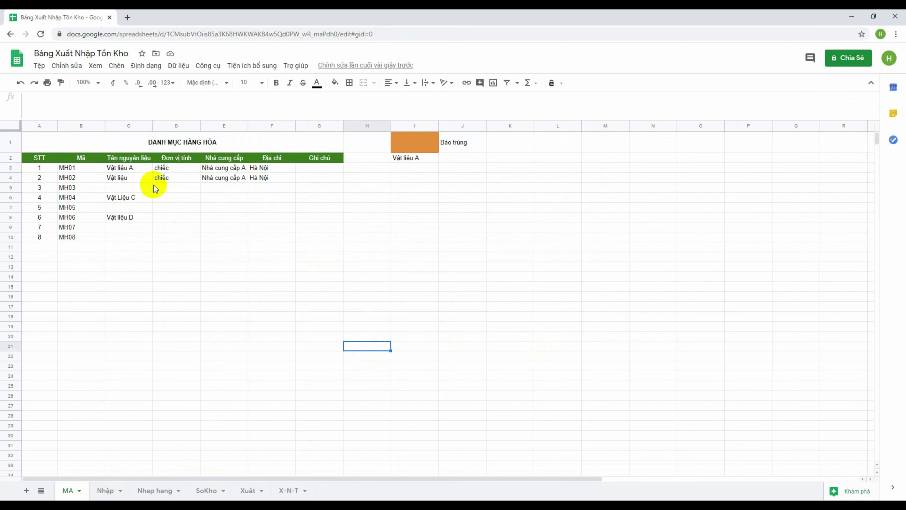
pyautogui.moveTo(145, 172); pyautogui.dragTo(142, 217)
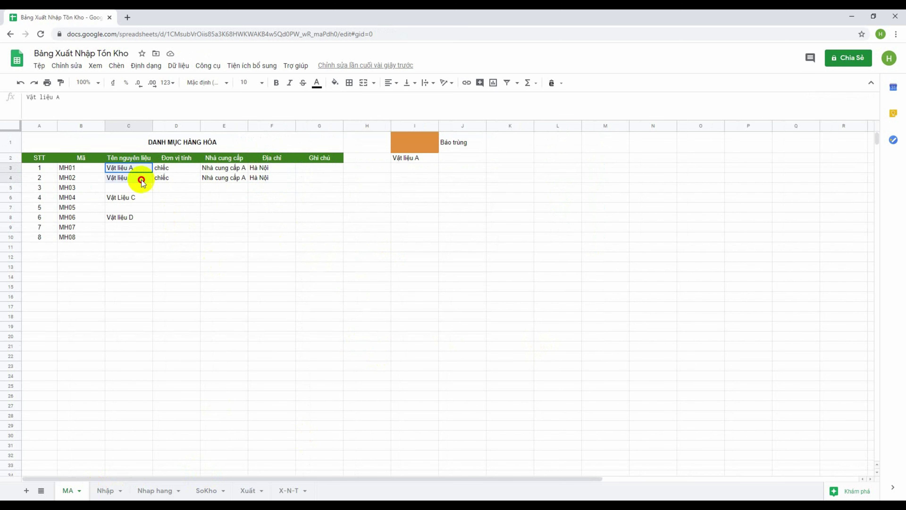
# - Reopen F3's product-name dropdown, keep Vật liệu A, then reselect MA column C names
pyautogui.click(132, 208)
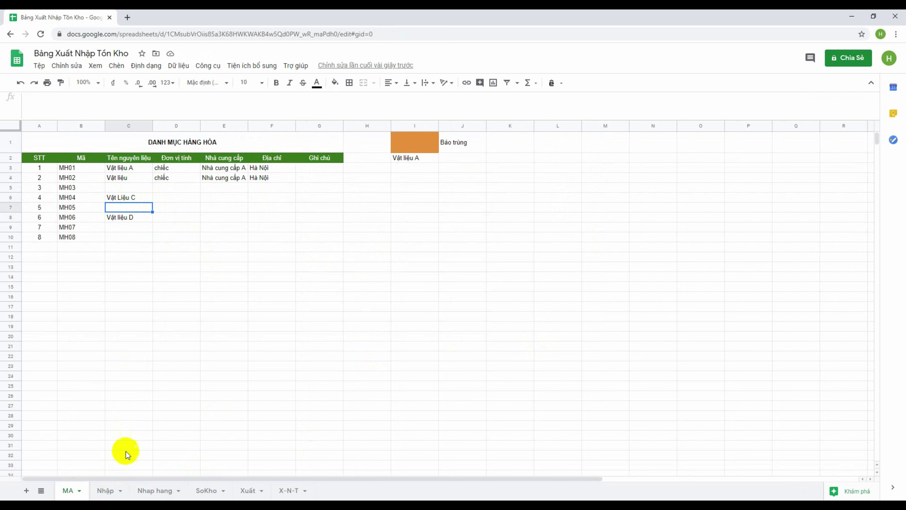
pyautogui.click(107, 490)
pyautogui.click(271, 233)
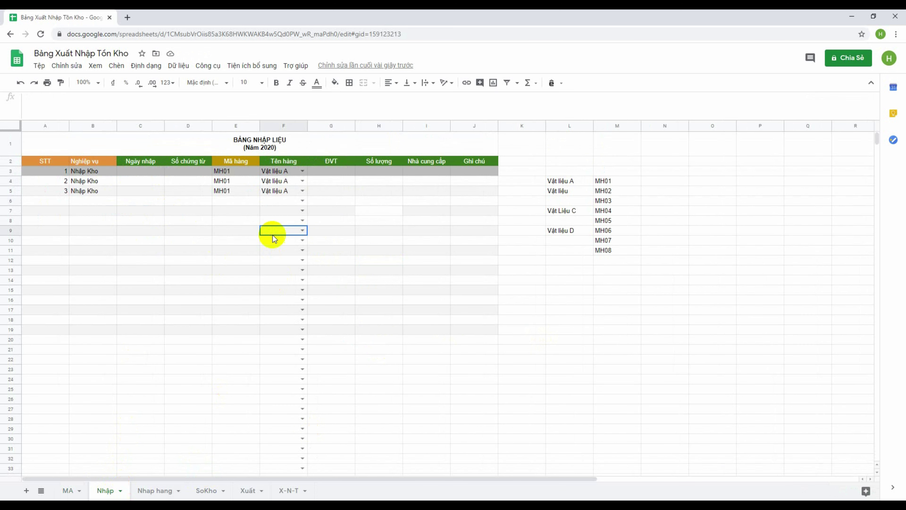
pyautogui.click(299, 172)
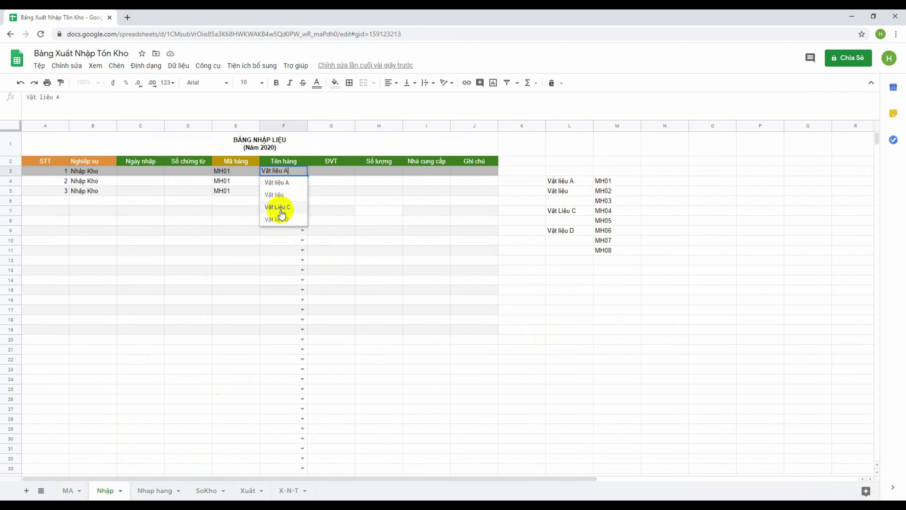
pyautogui.click(133, 391)
pyautogui.click(71, 490)
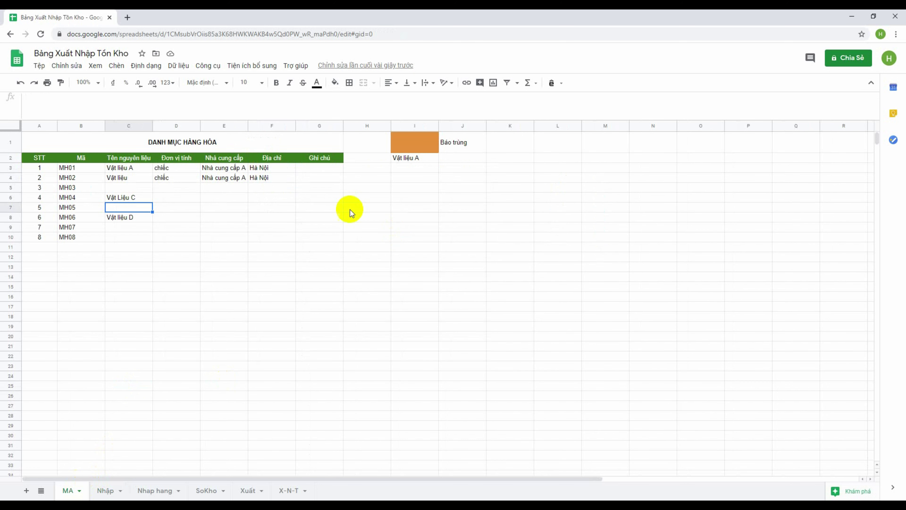
pyautogui.moveTo(142, 168); pyautogui.dragTo(136, 250)
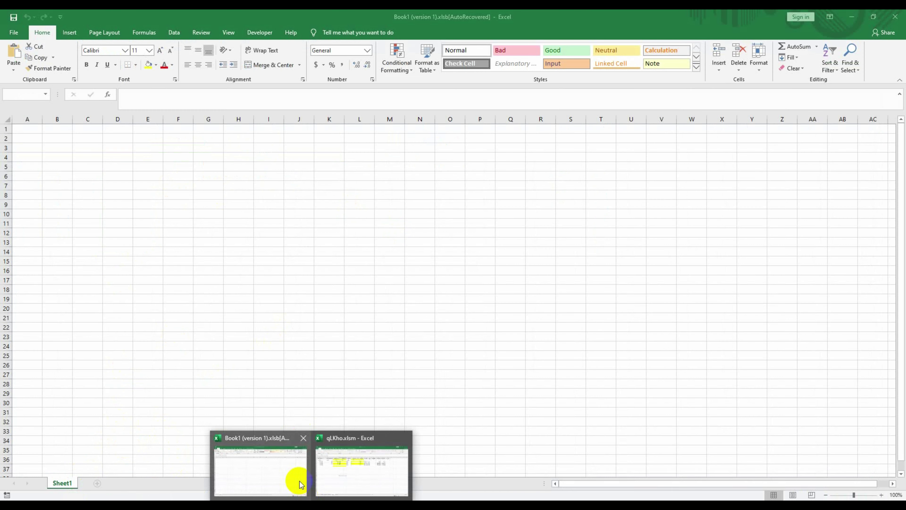
# - Bring up qlKho.xlsm and look through its sheets, ending on the Bao Cao B9 formula
pyautogui.click(297, 481)
pyautogui.click(132, 216)
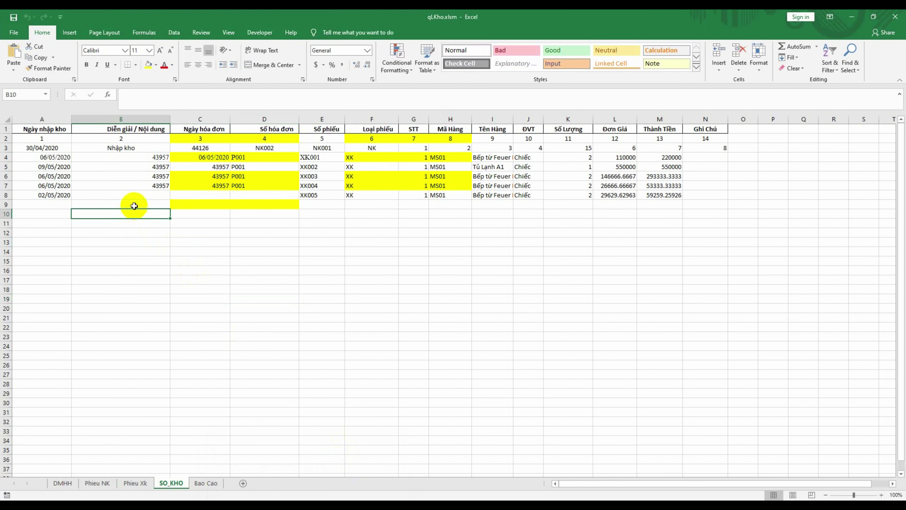
pyautogui.click(97, 482)
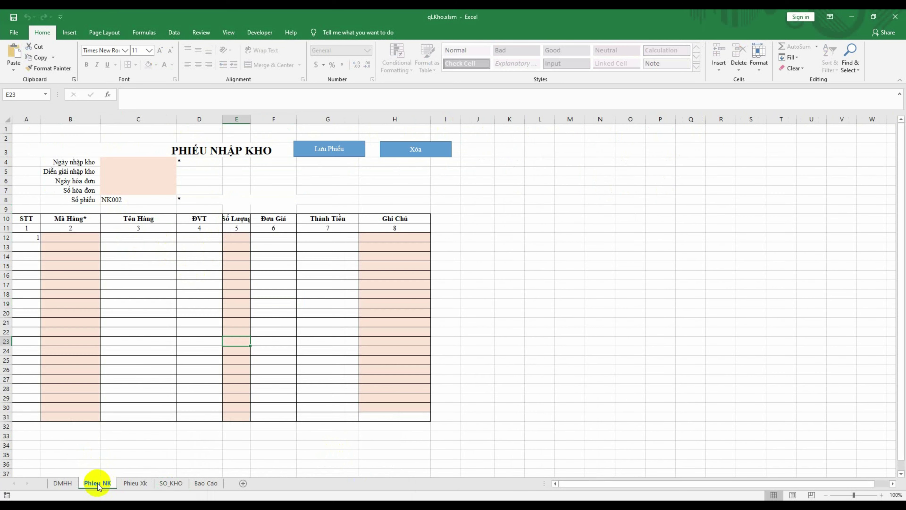
pyautogui.click(62, 483)
pyautogui.click(96, 482)
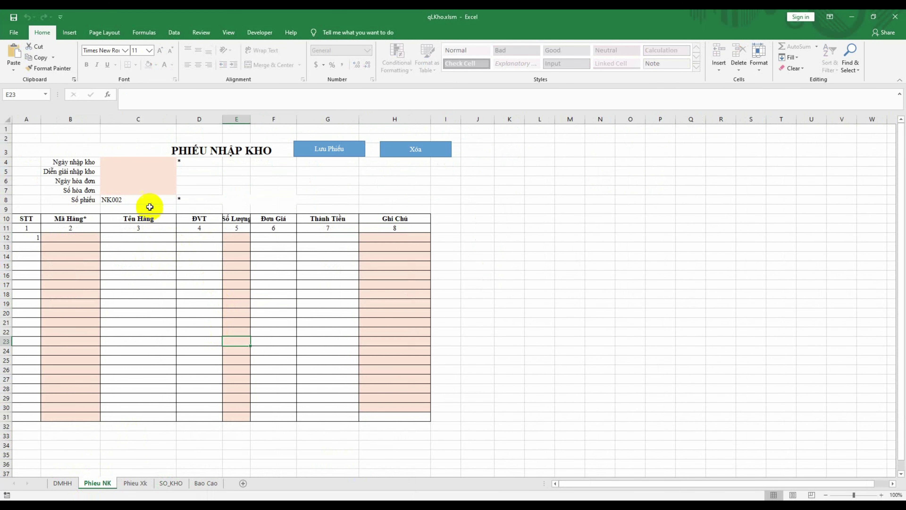
pyautogui.click(62, 482)
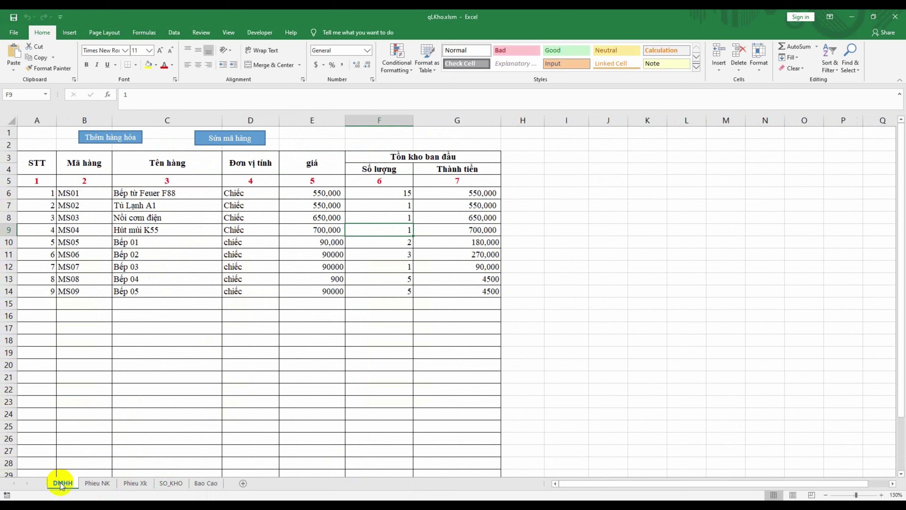
pyautogui.click(96, 483)
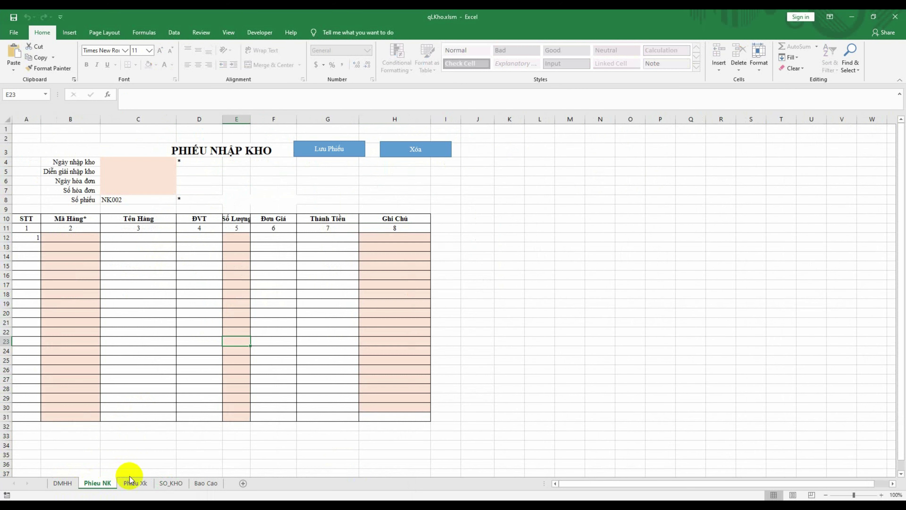
pyautogui.click(135, 484)
pyautogui.click(182, 484)
pyautogui.click(196, 486)
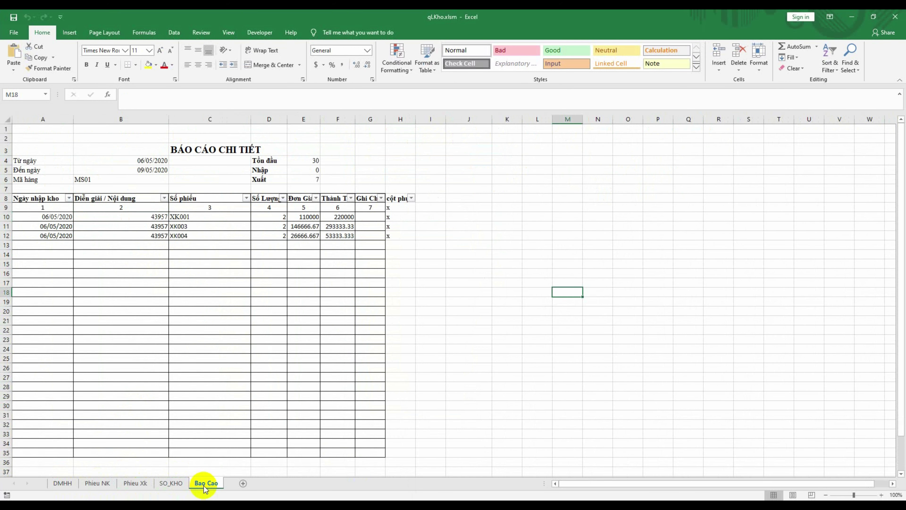
pyautogui.click(195, 217)
pyautogui.click(121, 207)
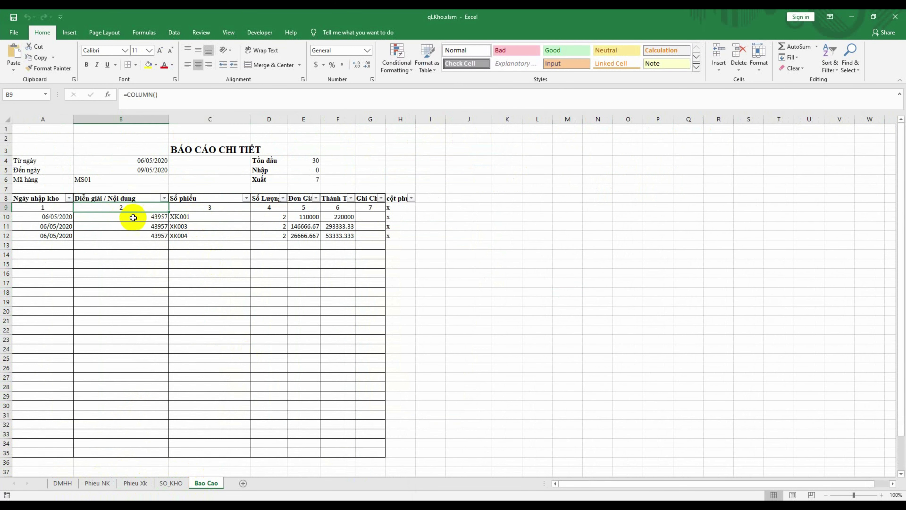
# - On Phieu Xk, open B14's product-code dropdown and close it without choosing
pyautogui.click(131, 483)
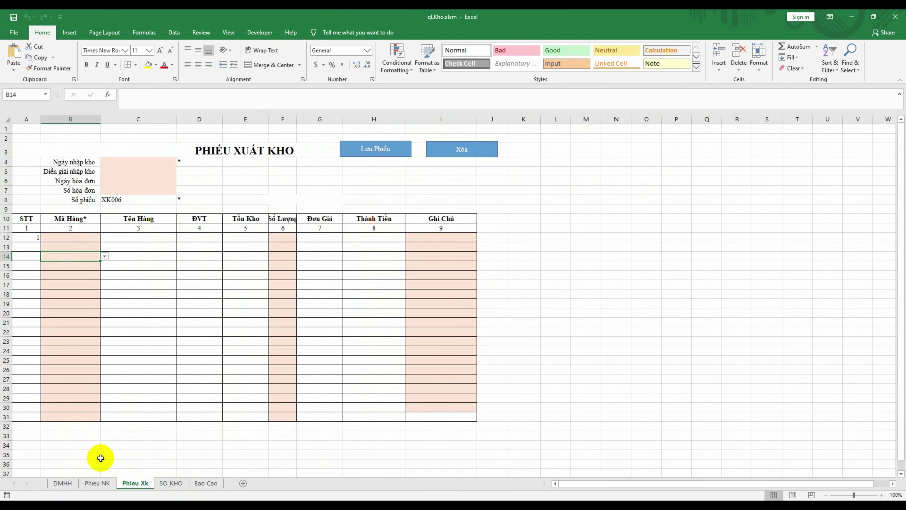
pyautogui.click(105, 255)
pyautogui.press('Left')
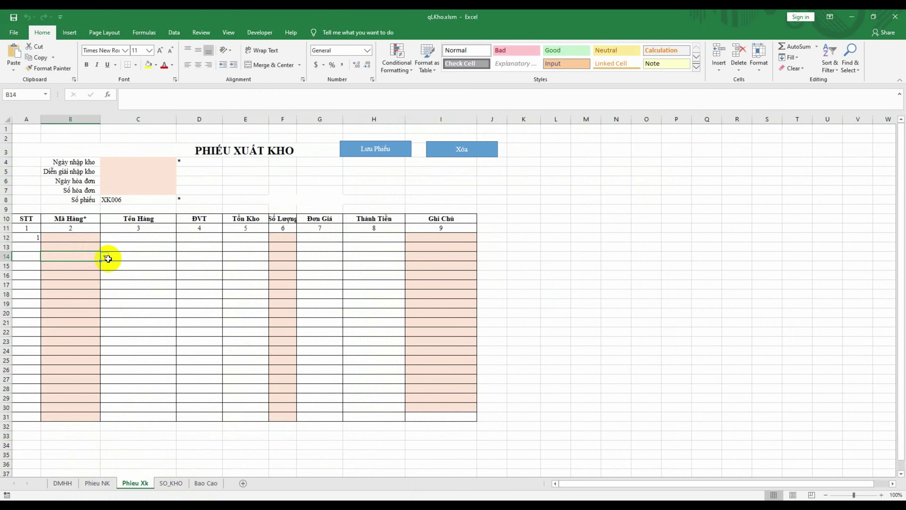
pyautogui.click(107, 257)
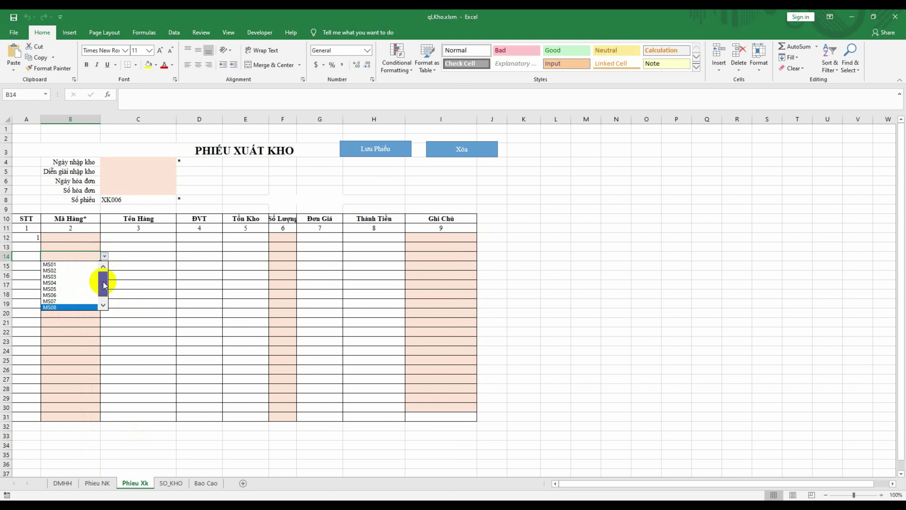
pyautogui.click(138, 323)
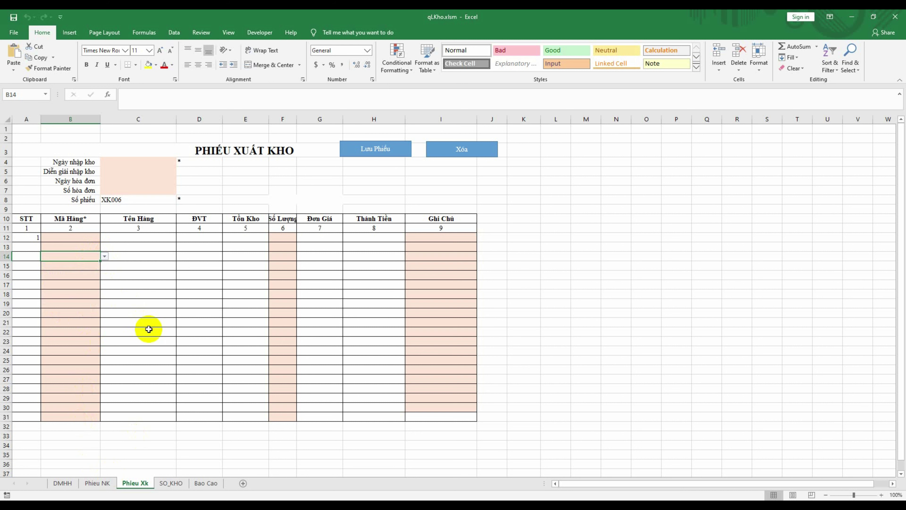
# - Copy the MaHH1 name's Refers to formula from Name Manager without changing it
pyautogui.hotkey('ctrl', 'F3')
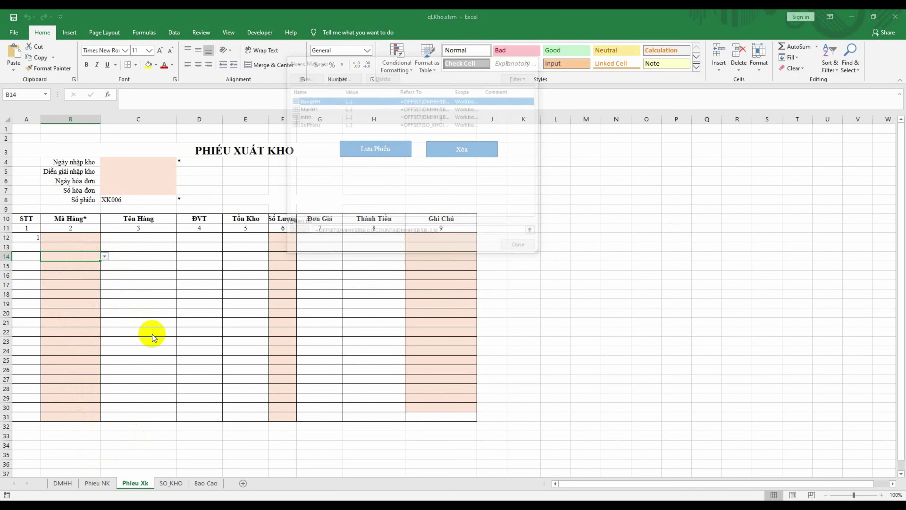
pyautogui.click(321, 124)
pyautogui.click(314, 108)
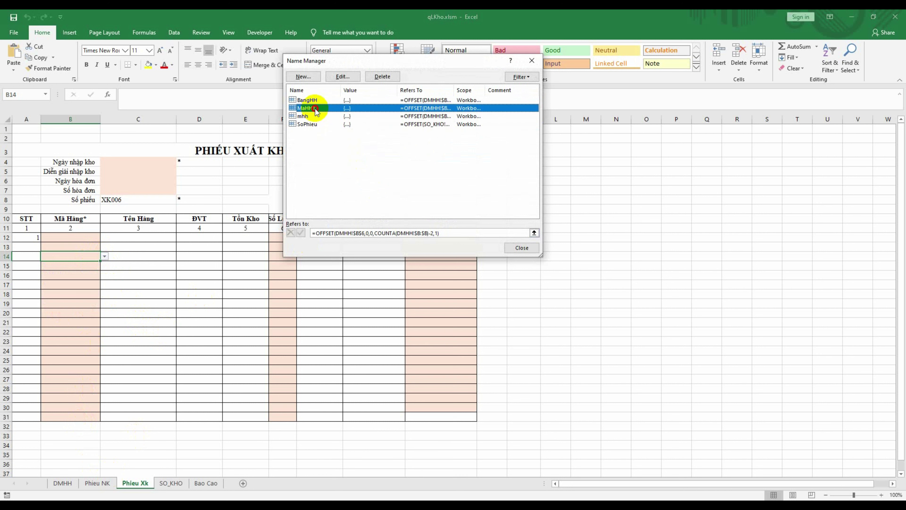
pyautogui.click(342, 77)
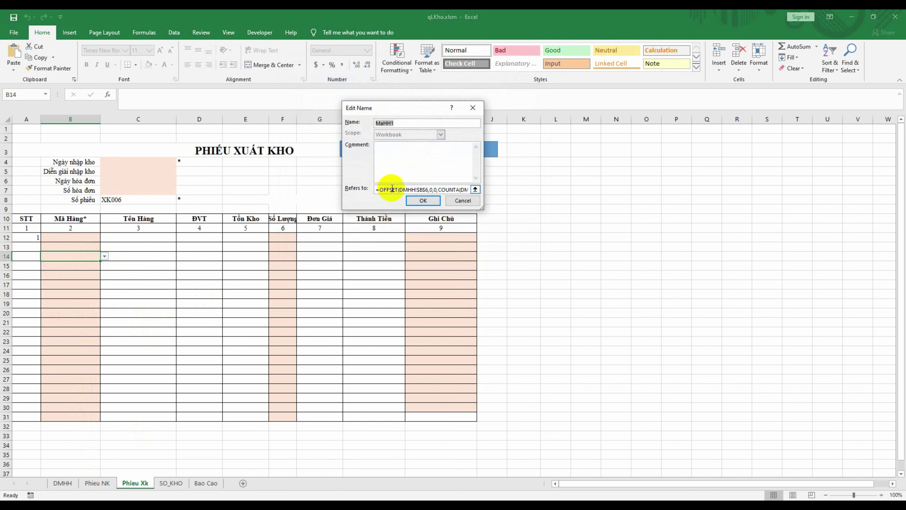
pyautogui.click(378, 189)
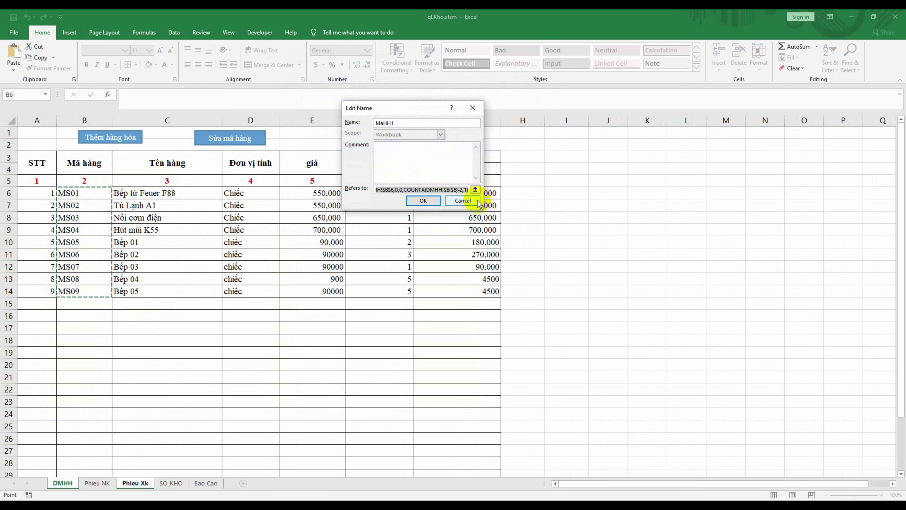
pyautogui.click(464, 200)
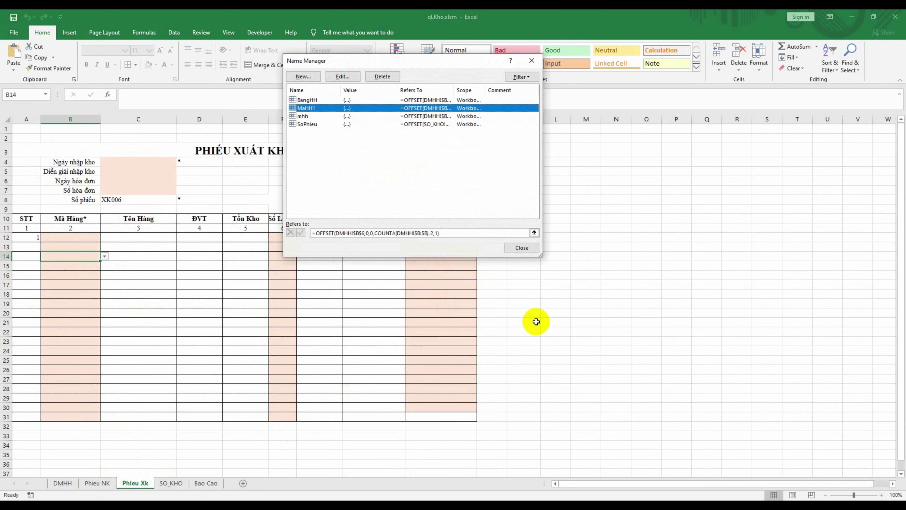
pyautogui.click(533, 247)
# - Paste the MaHH1 range formula as text into Phieu Xk cell K11
pyautogui.click(537, 227)
pyautogui.write('=')
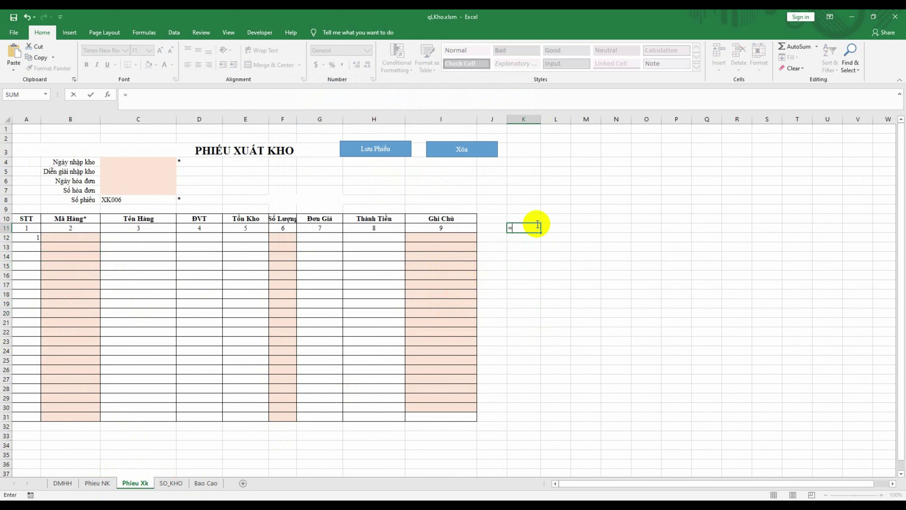
pyautogui.write('=OFFSET(DMHH!$B$6,0,0,COUNTA(DMHH!$B:$B)-2,1)')
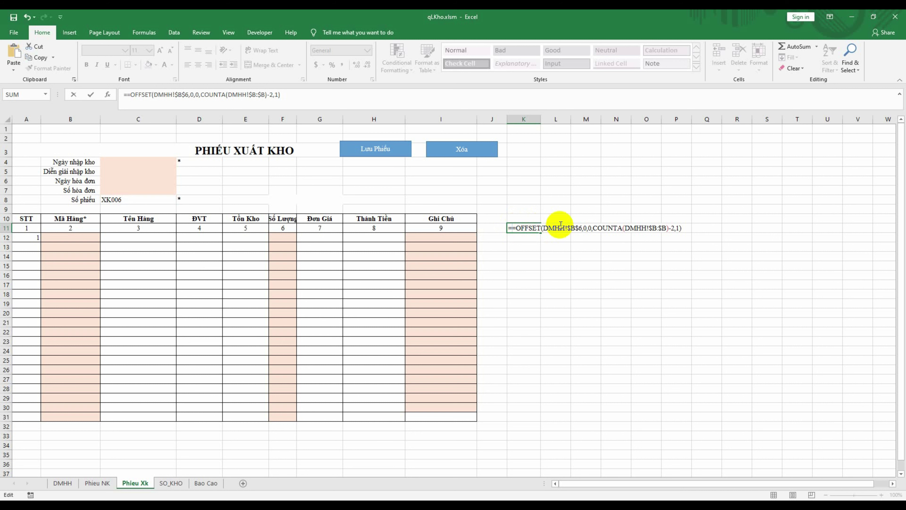
pyautogui.press('BackSpace')
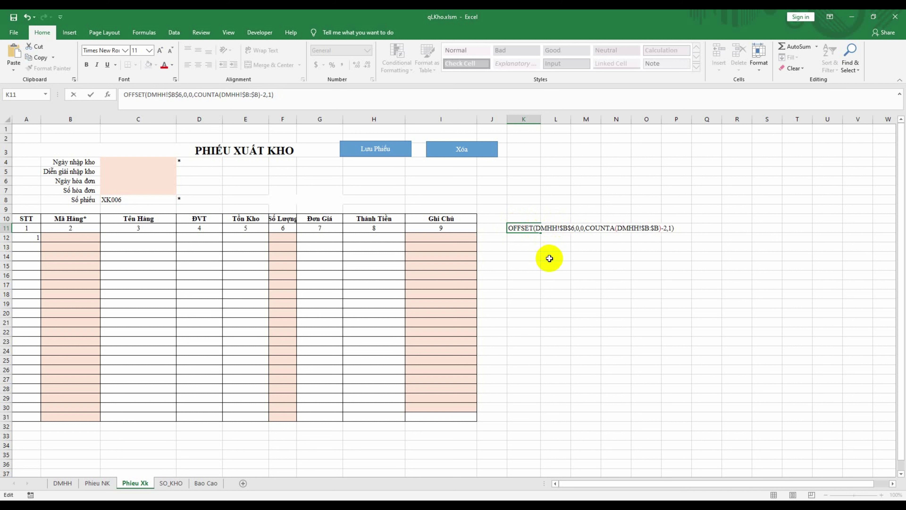
pyautogui.press('Return')
pyautogui.click(535, 229)
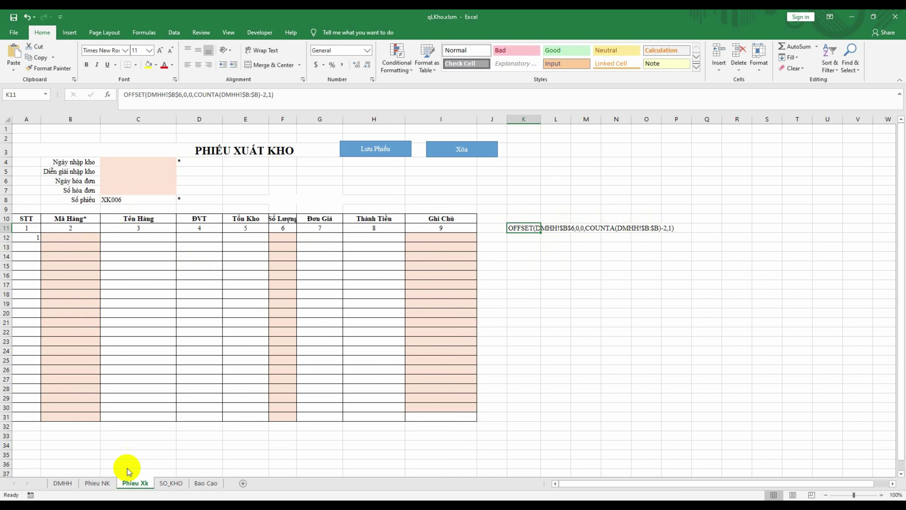
# - Select the product codes B6:B25 on the DMHH goods list sheet
pyautogui.click(59, 483)
pyautogui.moveTo(88, 195); pyautogui.dragTo(81, 425)
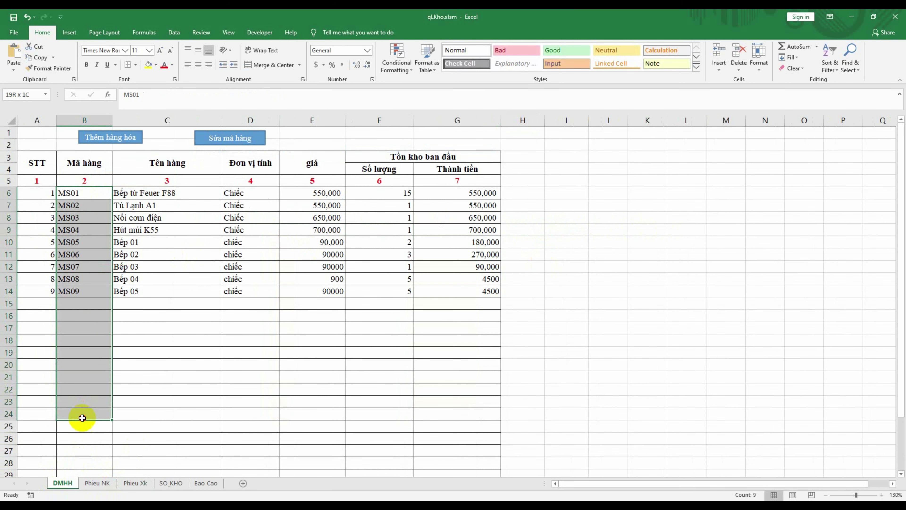
pyautogui.click(97, 483)
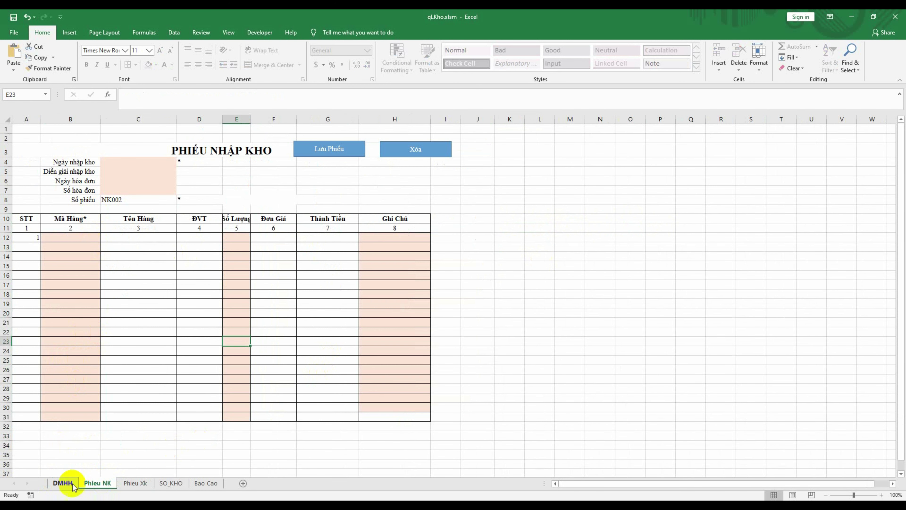
pyautogui.click(63, 483)
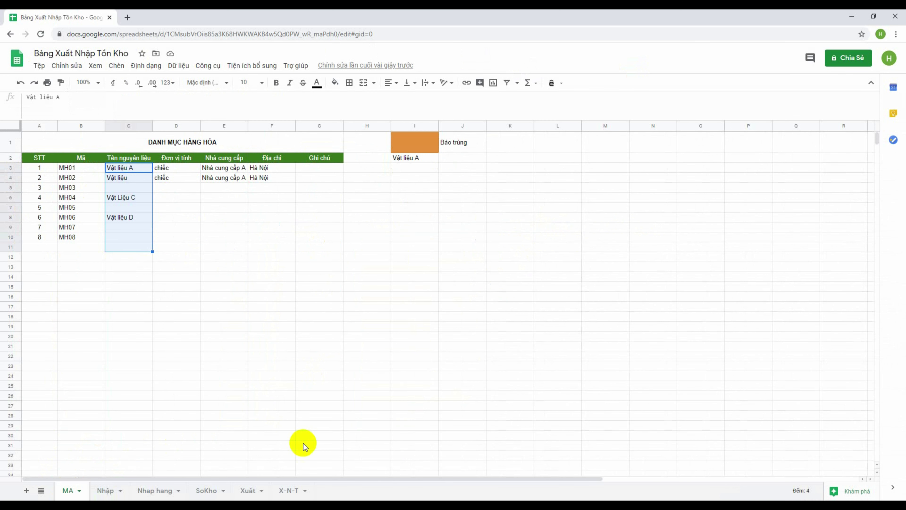
# - Open Data > Xác thực dữ liệu for Tên hàng cell F3 on the Nhập sheet
pyautogui.click(105, 490)
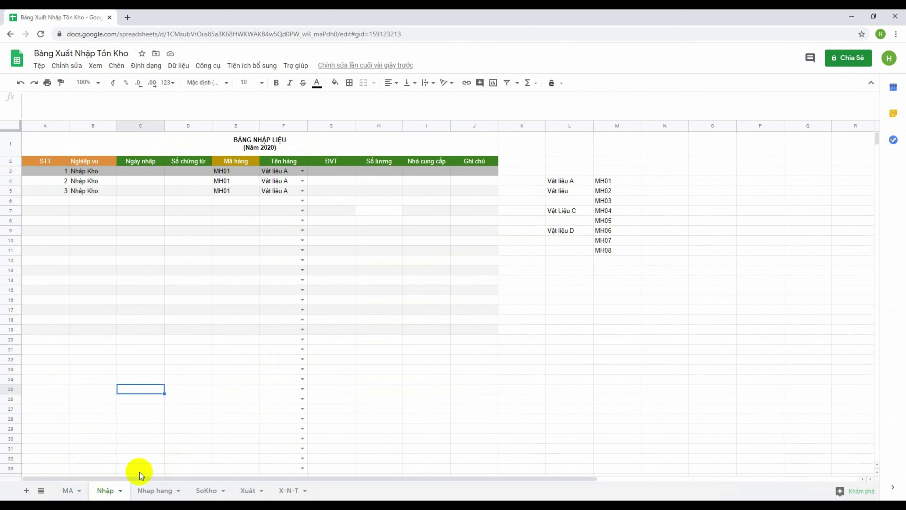
pyautogui.click(271, 170)
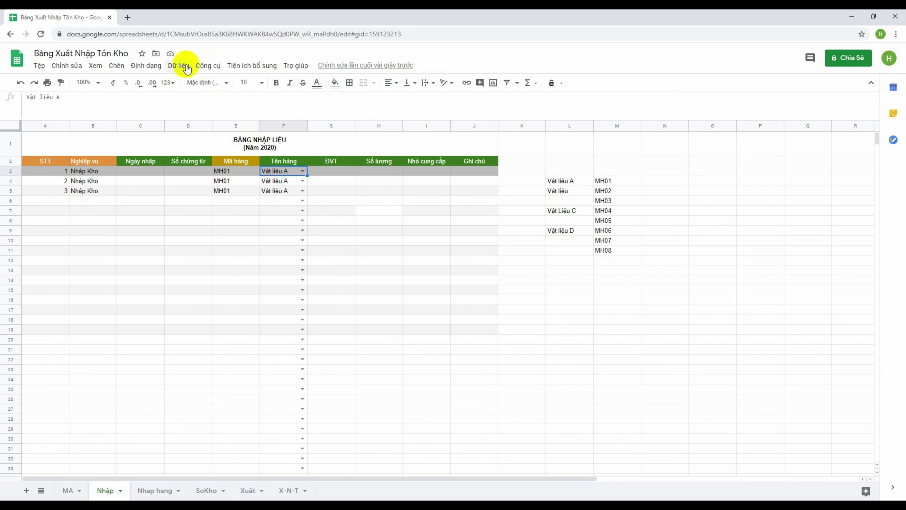
pyautogui.click(180, 65)
pyautogui.click(210, 188)
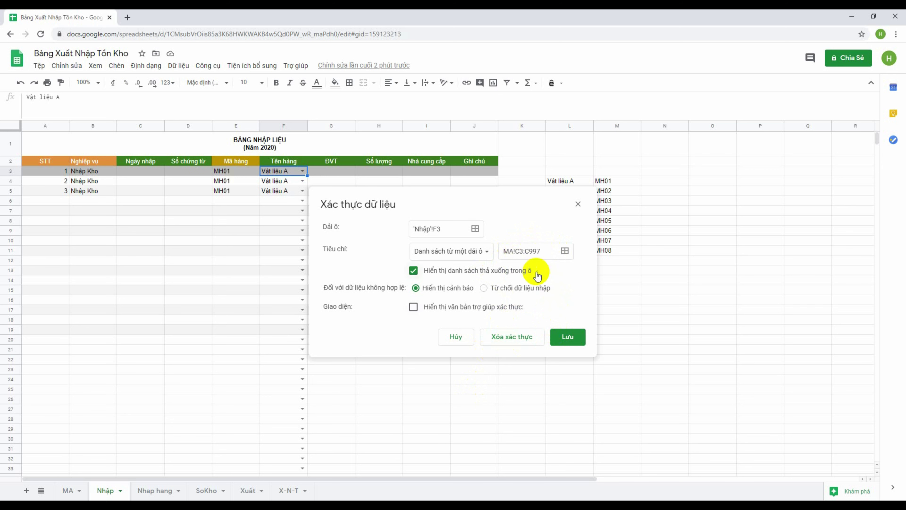
# - Save the Tên hàng validation rule and look over the Nhập entry table B4:J19
pyautogui.click(563, 337)
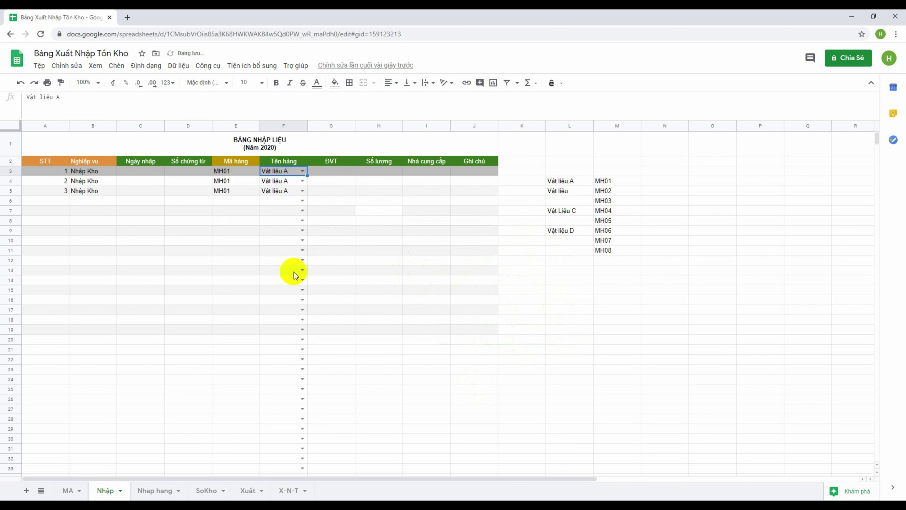
pyautogui.scroll(-20, 285, 287)
pyautogui.scroll(-20, 368, 253)
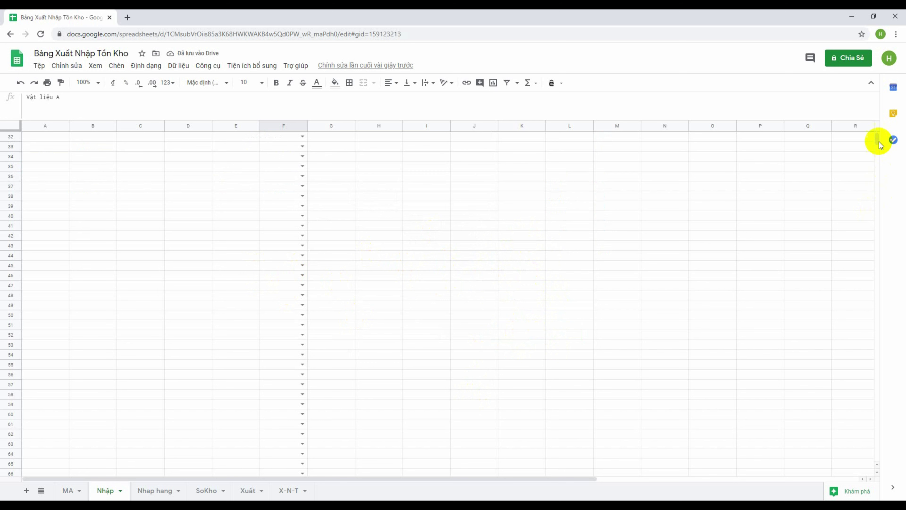
pyautogui.moveTo(880, 175); pyautogui.dragTo(857, 130)
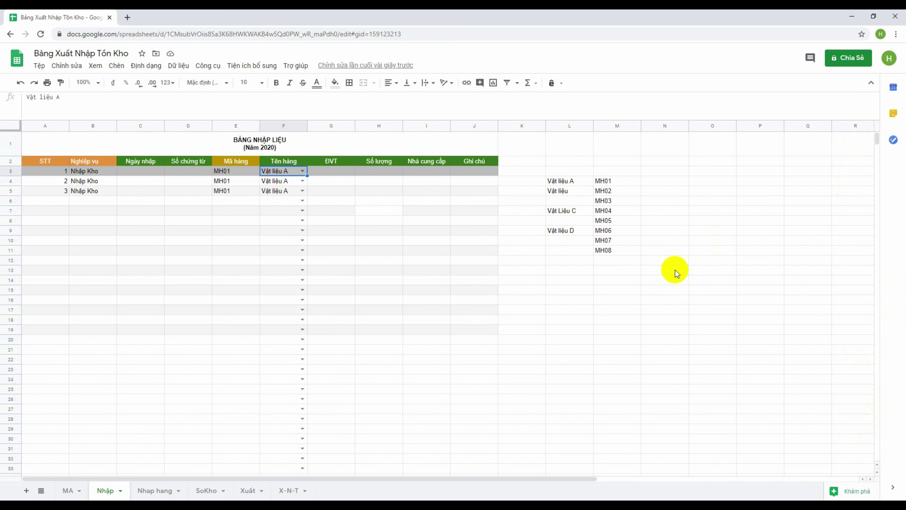
pyautogui.click(676, 270)
pyautogui.click(192, 185)
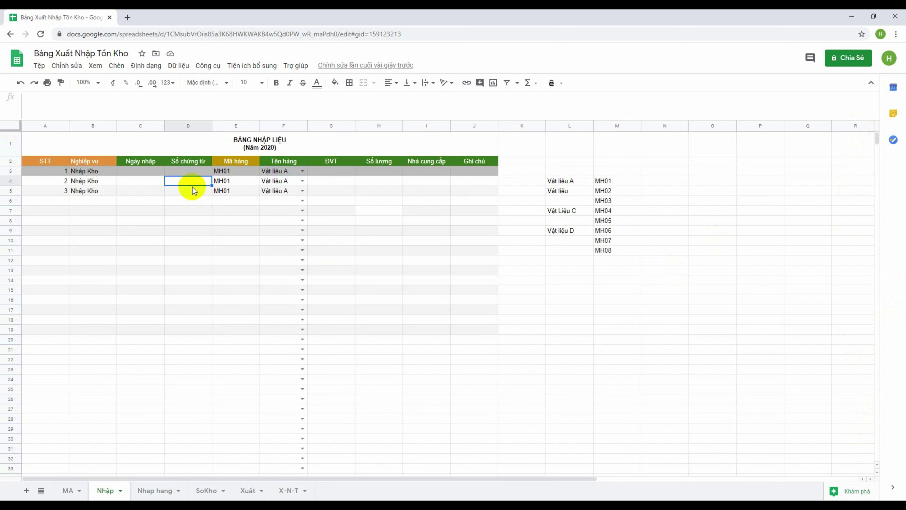
pyautogui.click(61, 148)
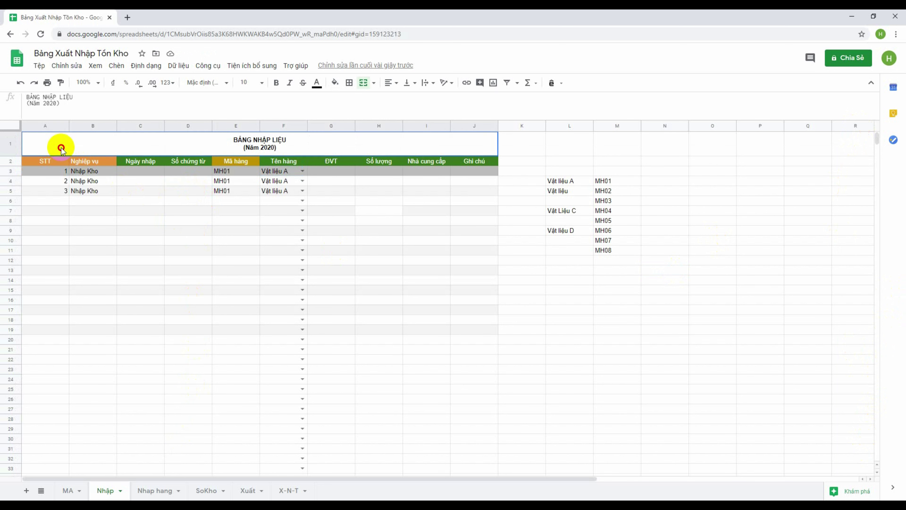
pyautogui.moveTo(61, 148); pyautogui.dragTo(399, 349)
pyautogui.click(117, 200)
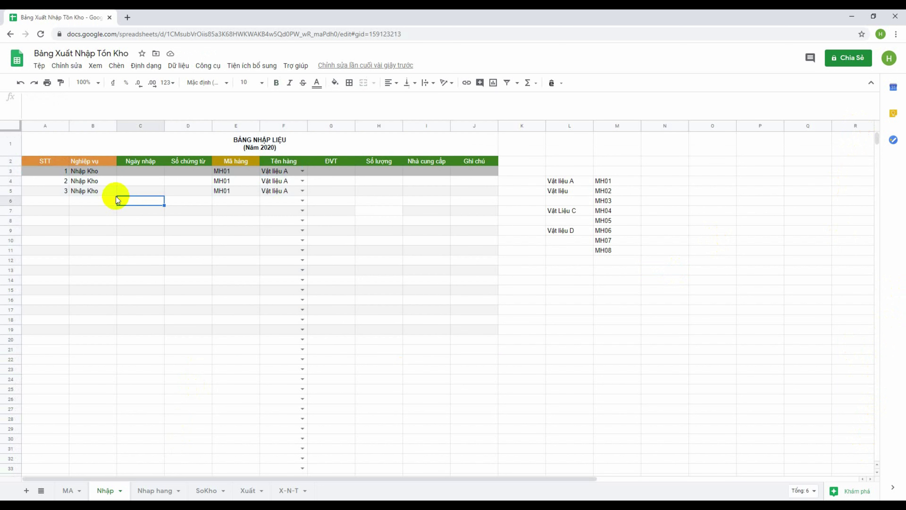
pyautogui.moveTo(104, 181); pyautogui.dragTo(474, 329)
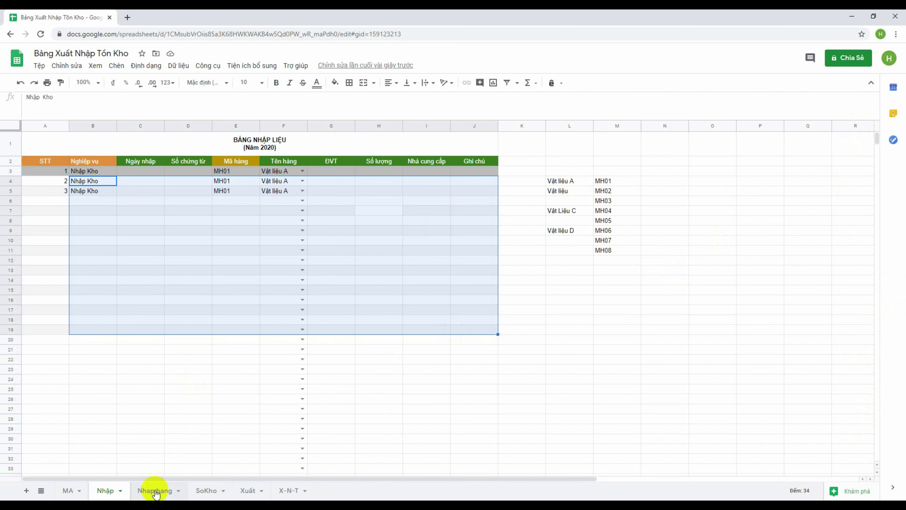
# - Look over the Nhap hang import form, SoKho and X-N-T sheets, ending on Nhap hang
pyautogui.click(156, 491)
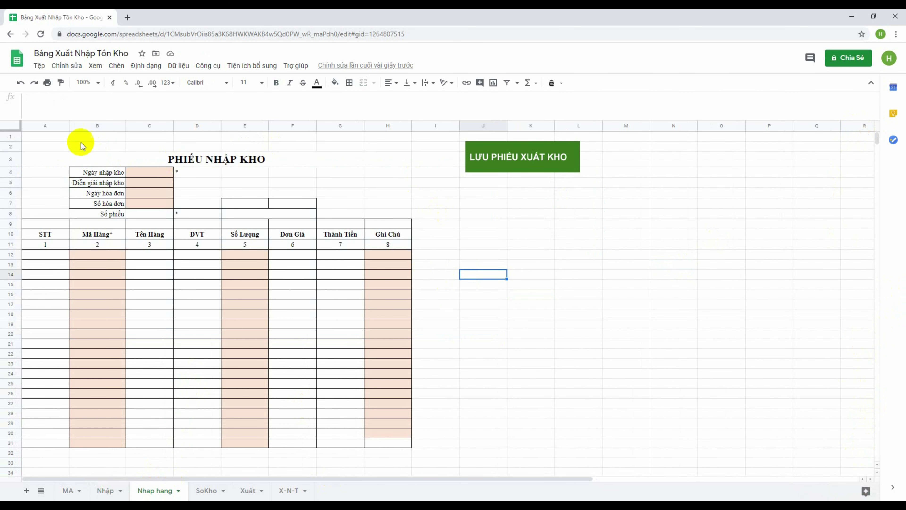
pyautogui.moveTo(83, 146); pyautogui.dragTo(357, 367)
pyautogui.click(465, 344)
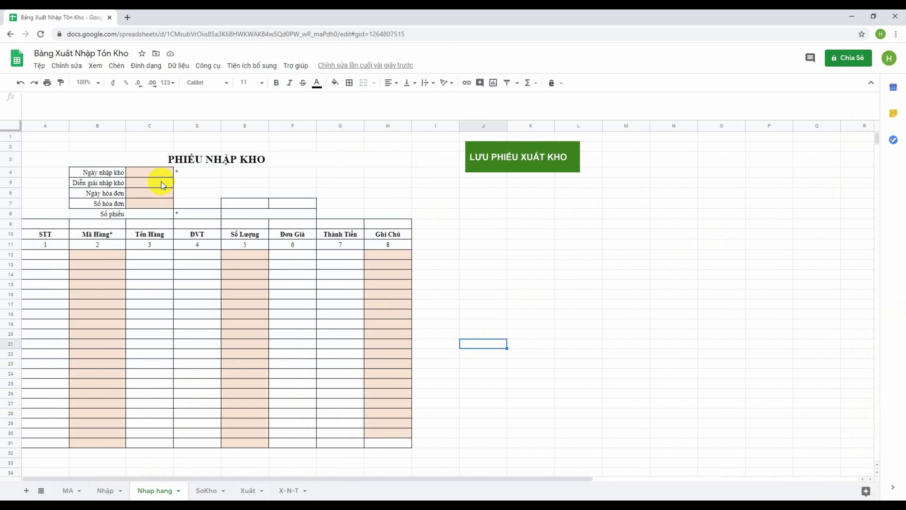
pyautogui.click(149, 213)
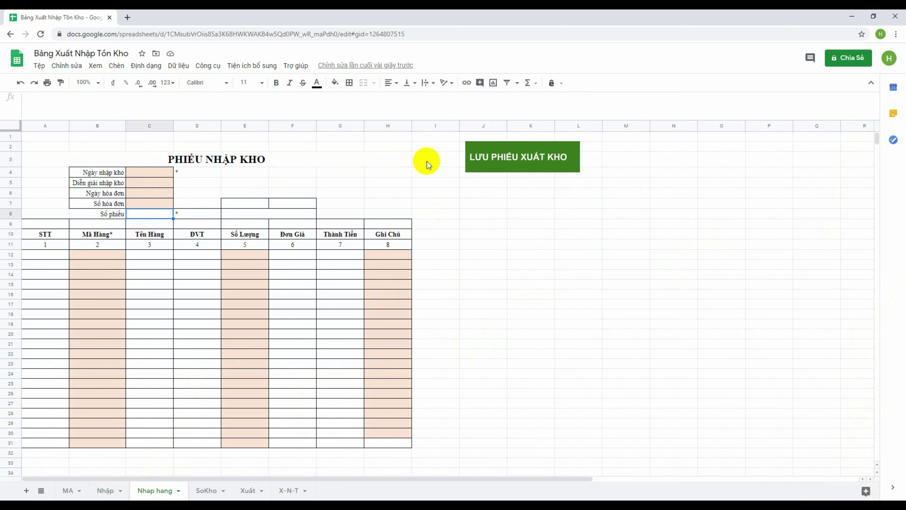
pyautogui.click(506, 157)
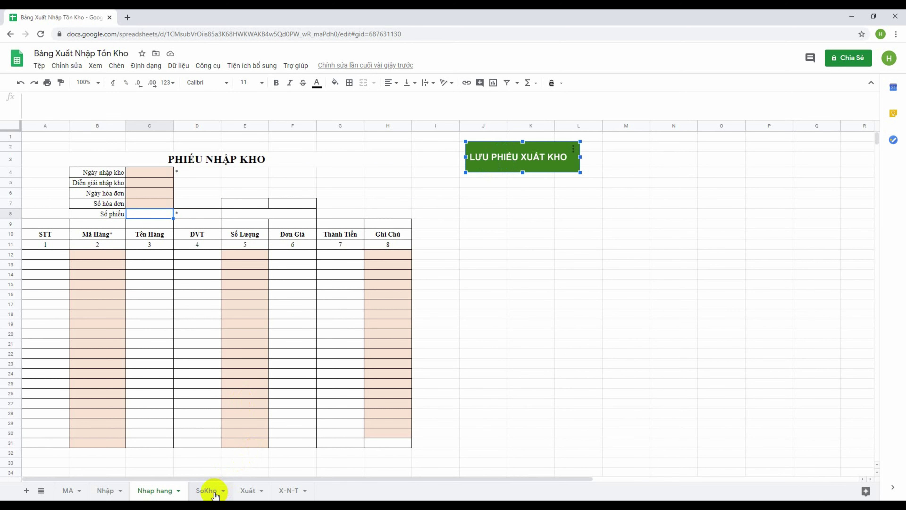
pyautogui.click(207, 490)
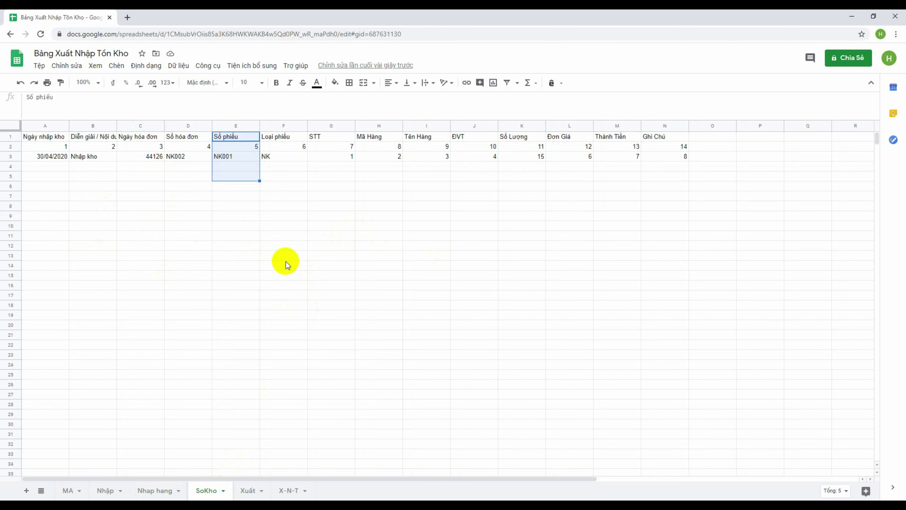
pyautogui.click(288, 489)
pyautogui.click(154, 491)
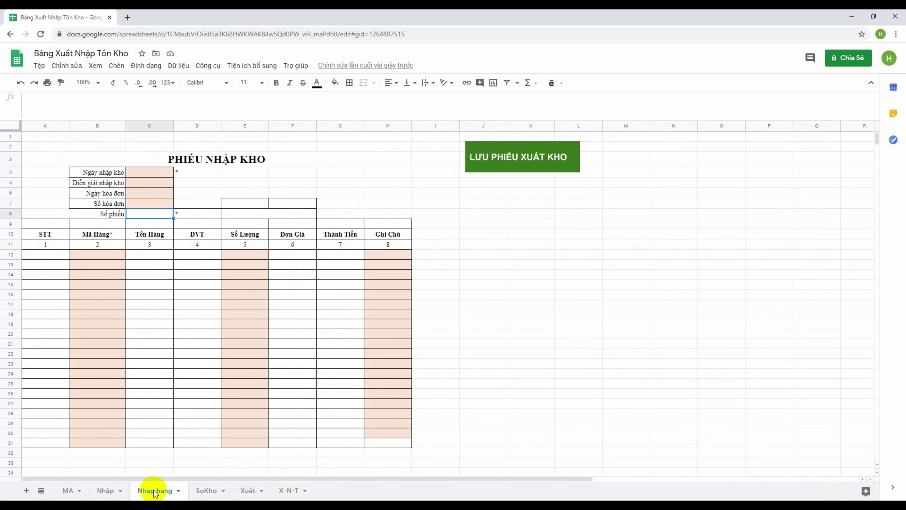